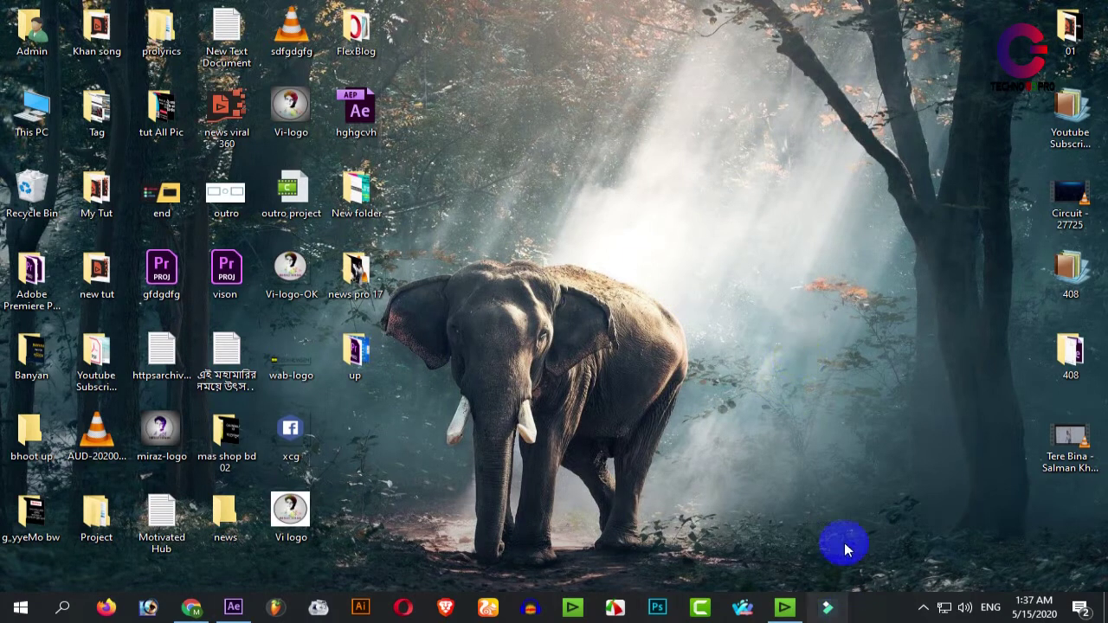
Launch Filmora9 and create a new project with the 16:9 (Widescreen) aspect ratio.
click(828, 609)
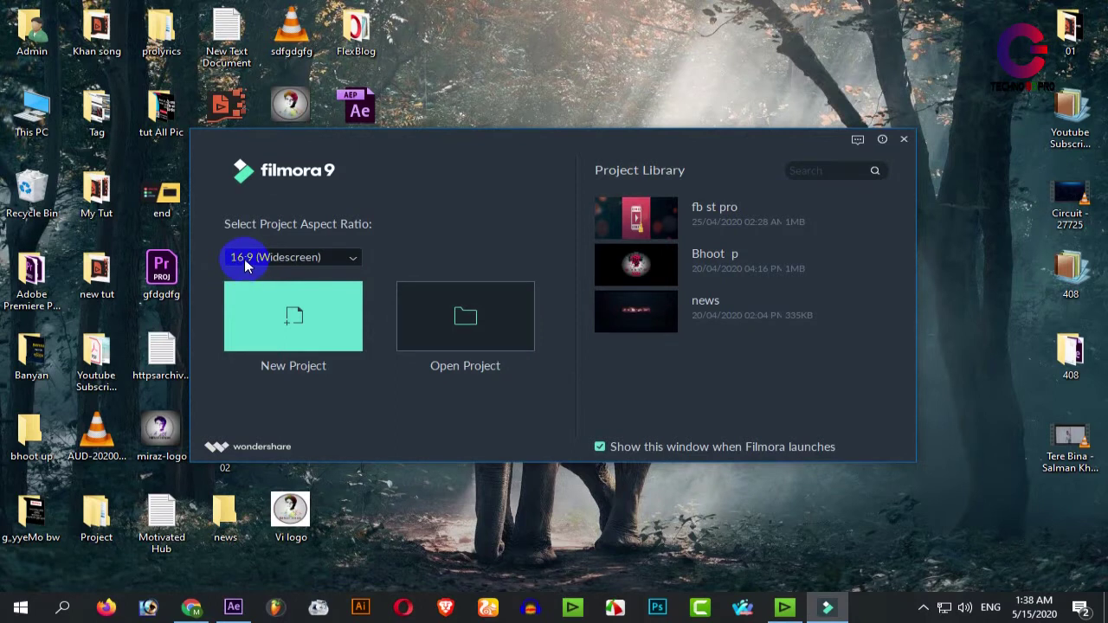
click(351, 259)
click(347, 257)
click(353, 260)
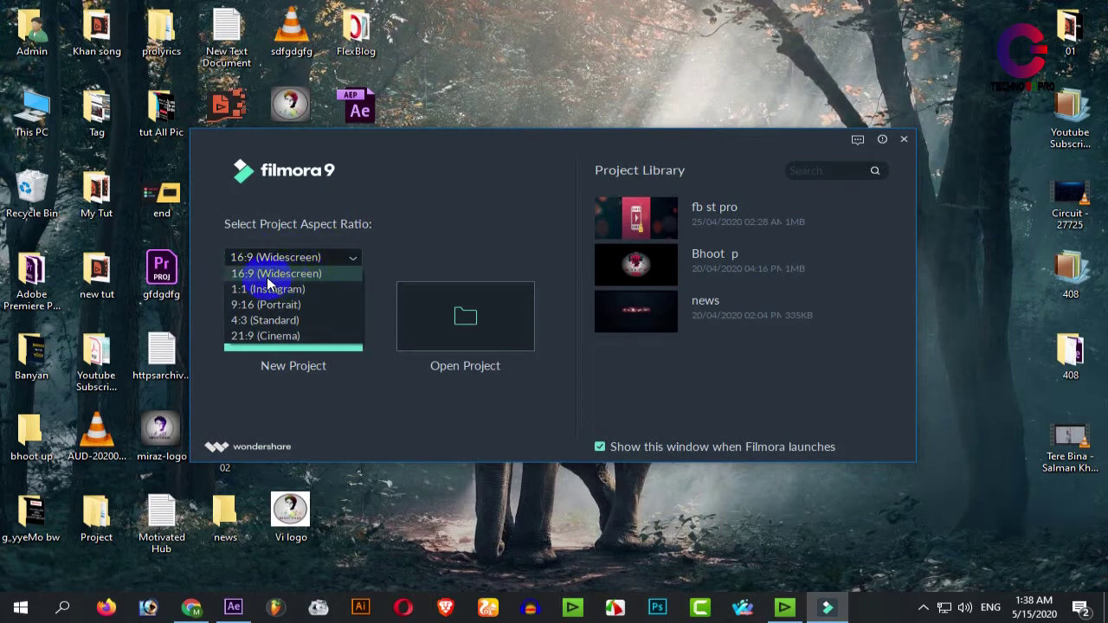
click(309, 273)
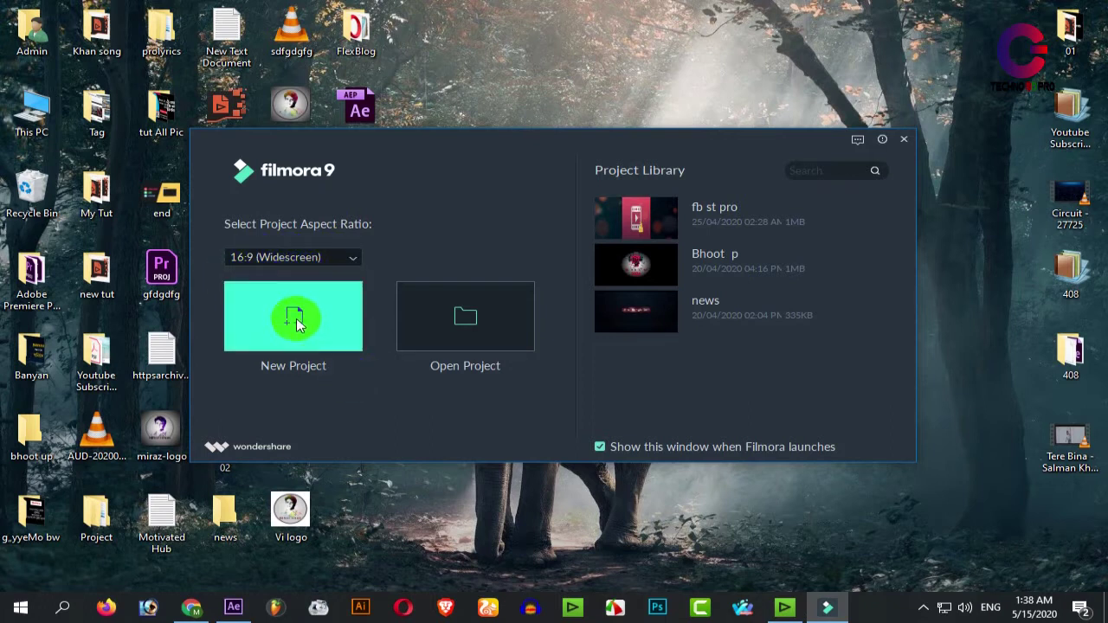
click(302, 315)
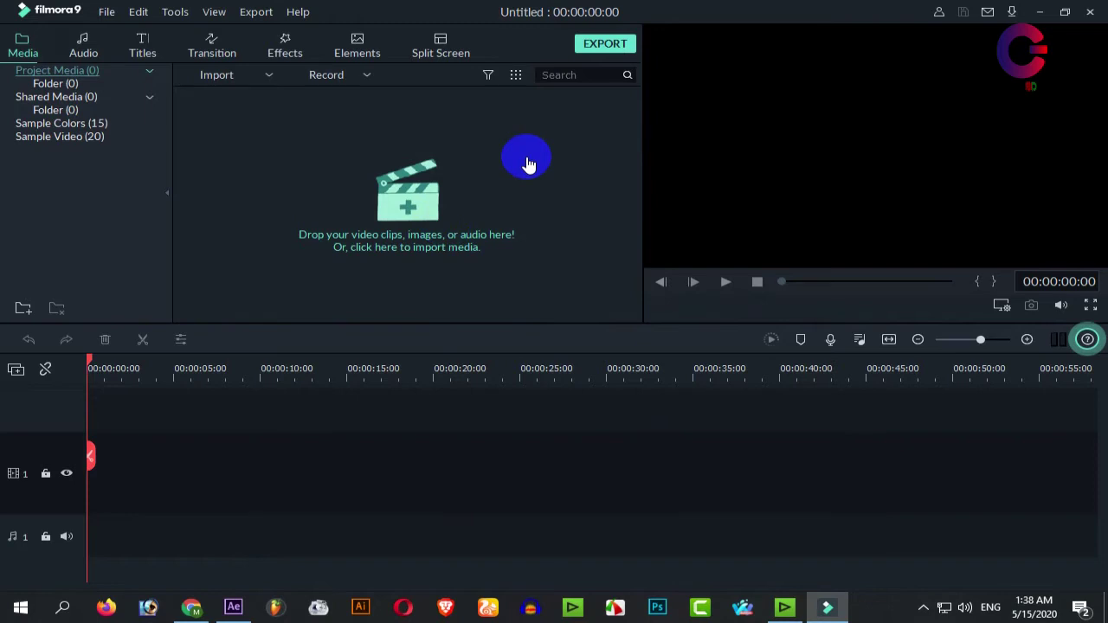
Import the "Tere Bina" video from the Desktop folder into the project media.
click(409, 209)
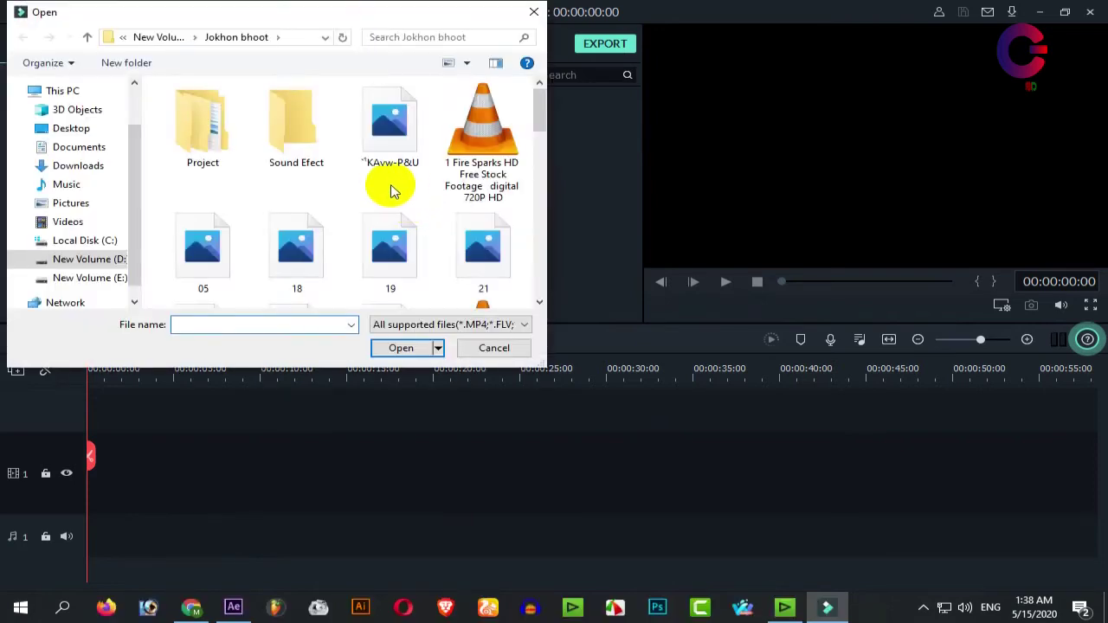
scroll(372, 182, down, 3)
scroll(407, 164, down, 5)
scroll(413, 168, up, 3)
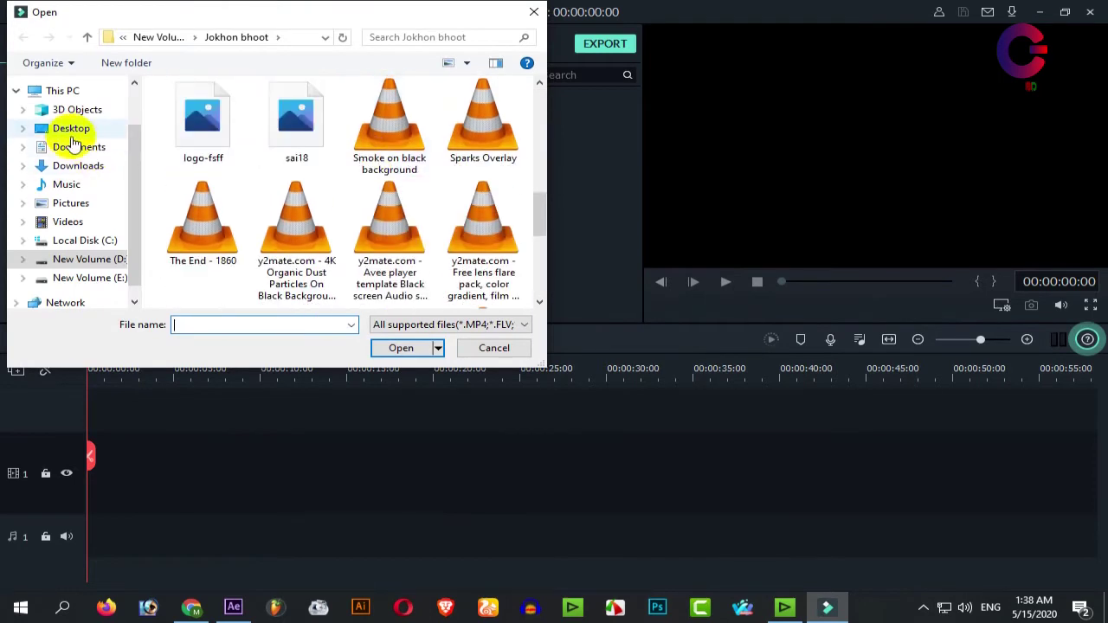
click(73, 130)
scroll(383, 164, down, 10)
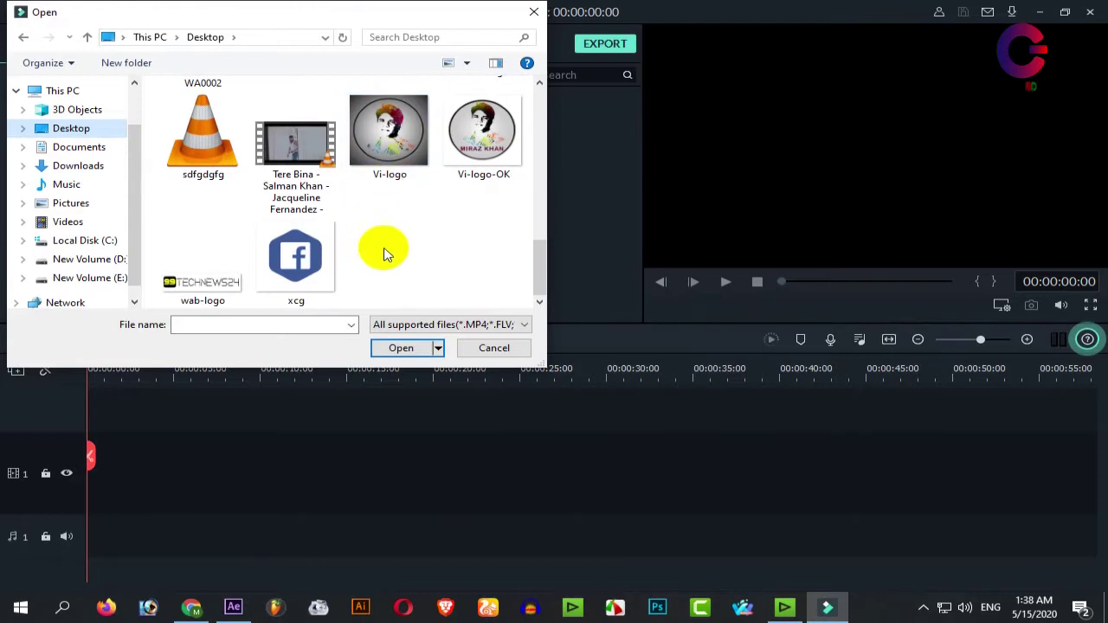
click(286, 167)
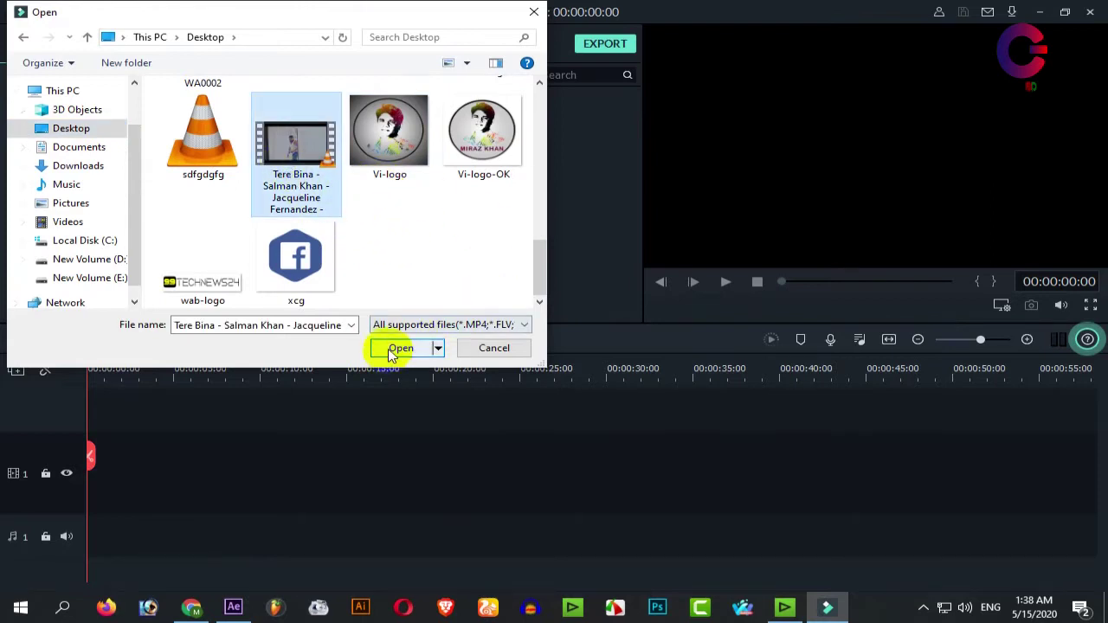
click(394, 348)
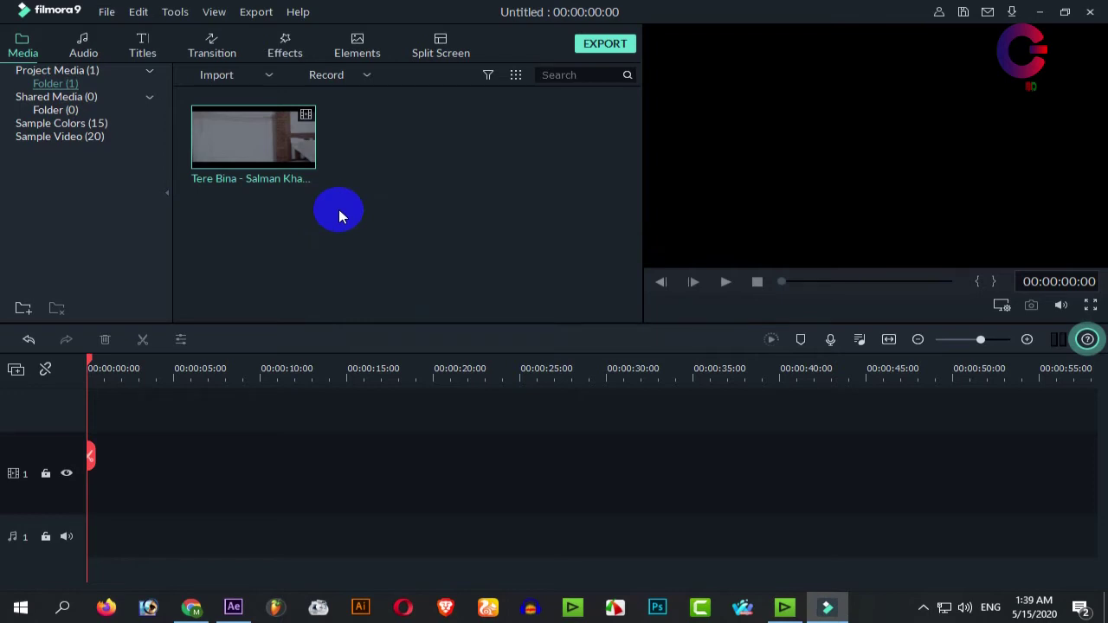
Place the "Tere Bina" clip at the start of video track 1, matching the project settings to the media's 1280 x 720 25fps.
drag(195, 121, 90, 552)
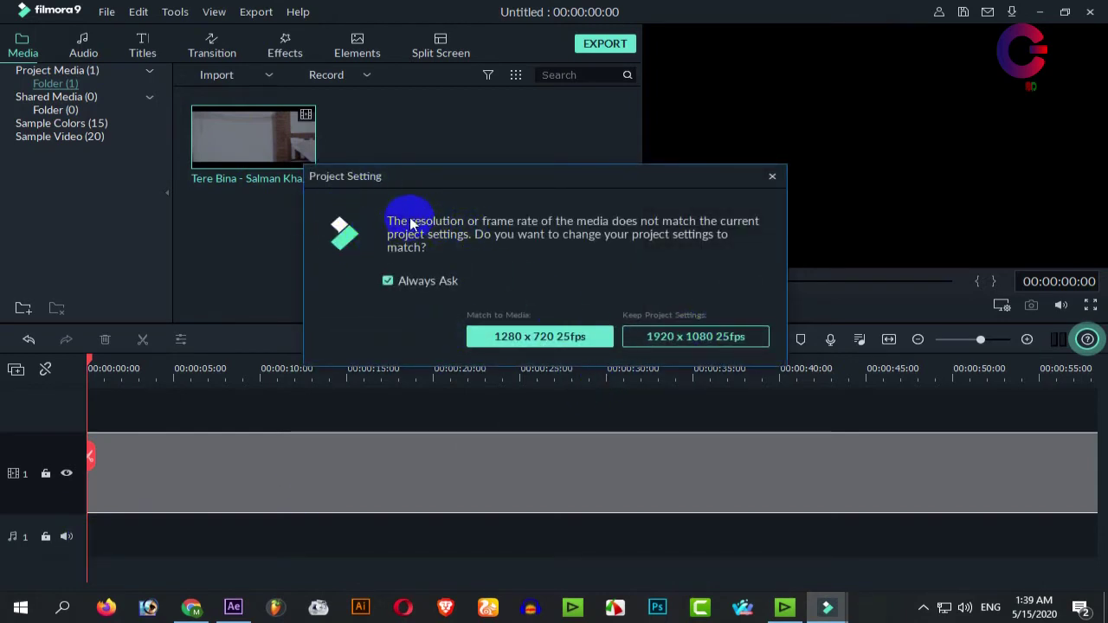
drag(385, 221, 465, 230)
drag(627, 232, 520, 299)
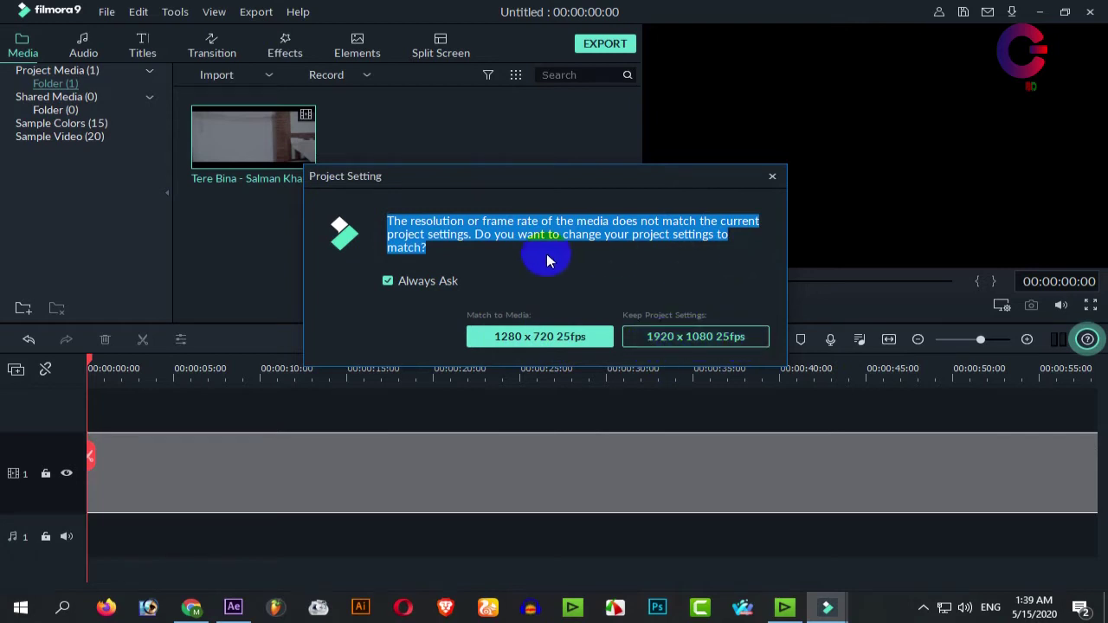
click(555, 340)
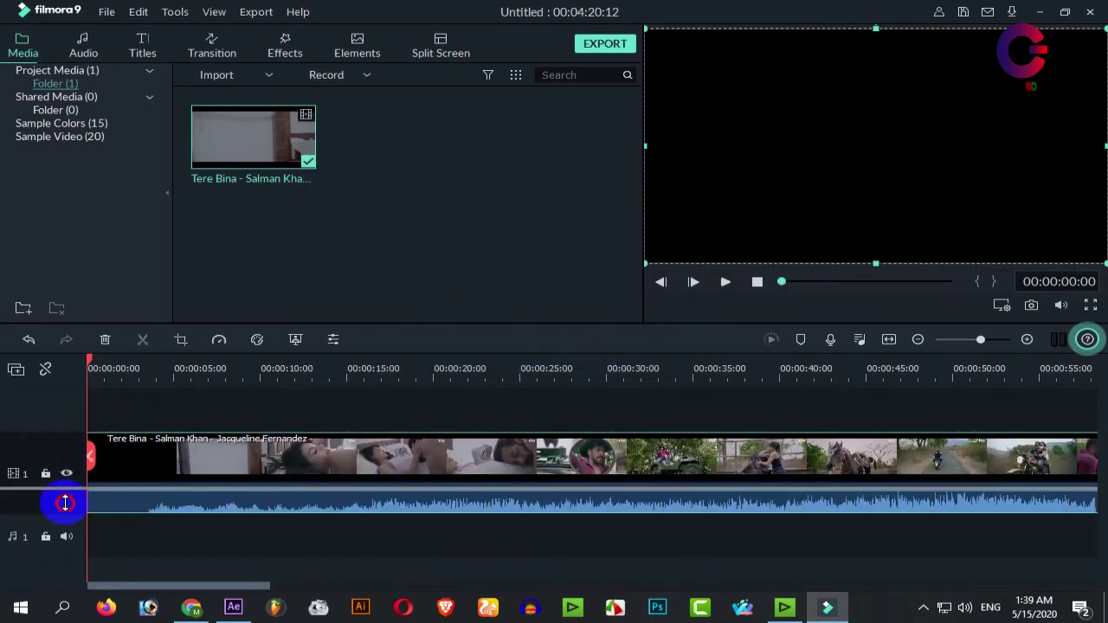
Reduce the height of video track 1 in the timeline.
drag(59, 431, 60, 436)
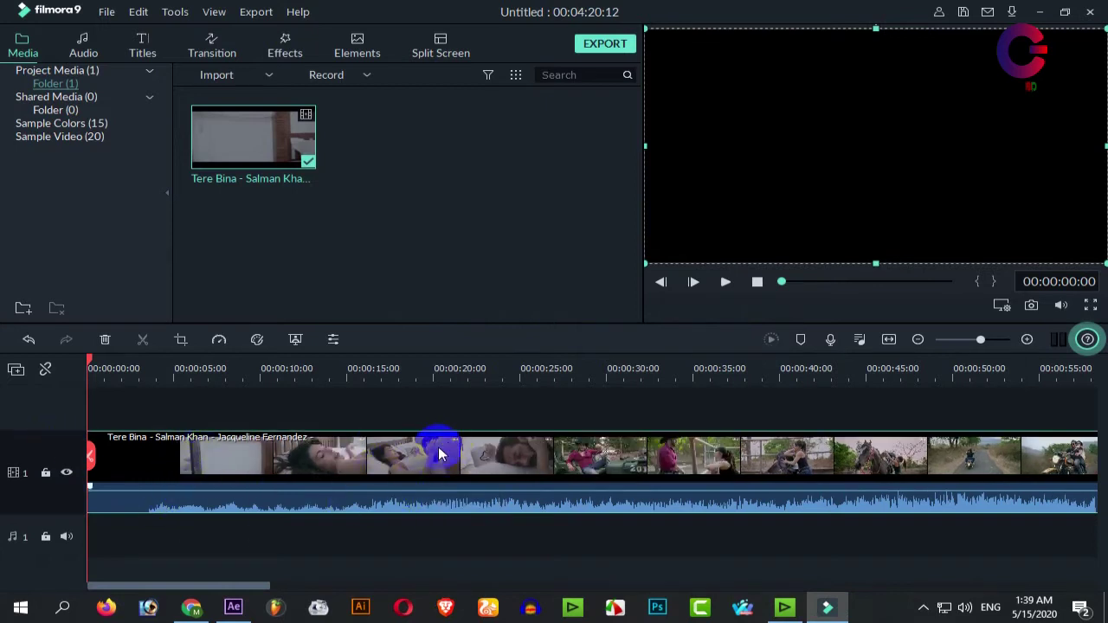
drag(63, 431, 61, 471)
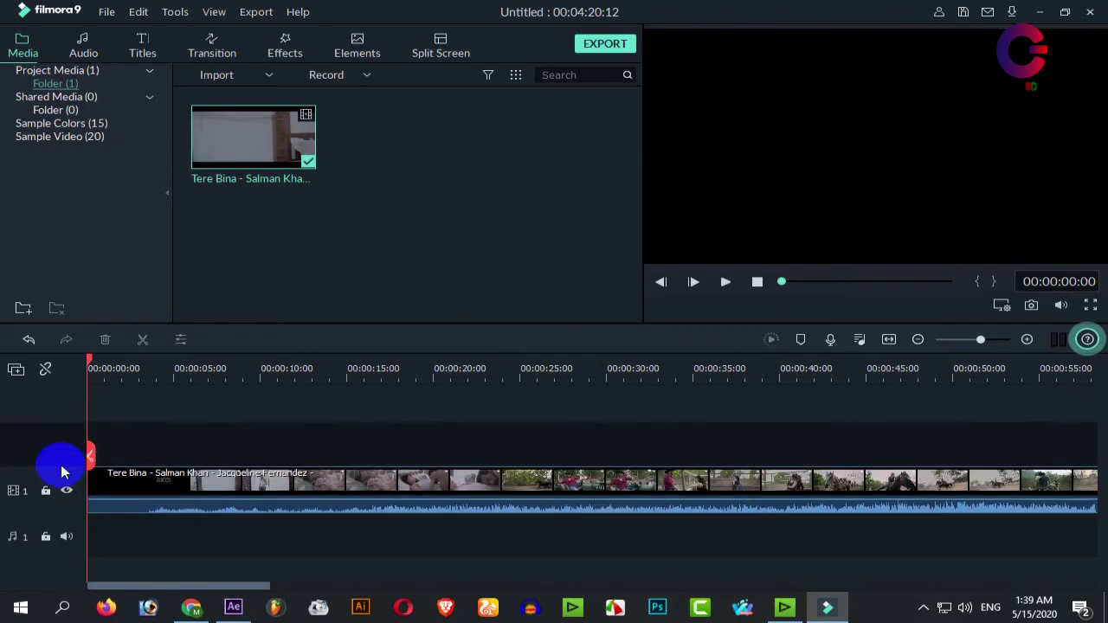
Split the clip at 00:00:06:02, delete its opening part and shift the remaining clip to the start of the track.
drag(89, 361, 155, 506)
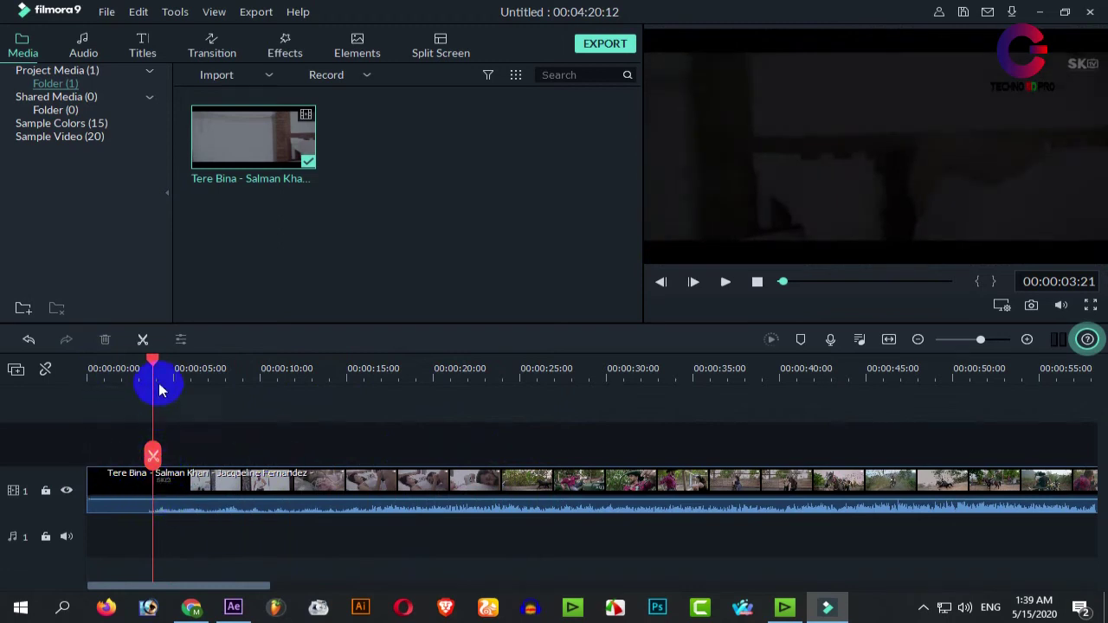
drag(152, 367, 438, 462)
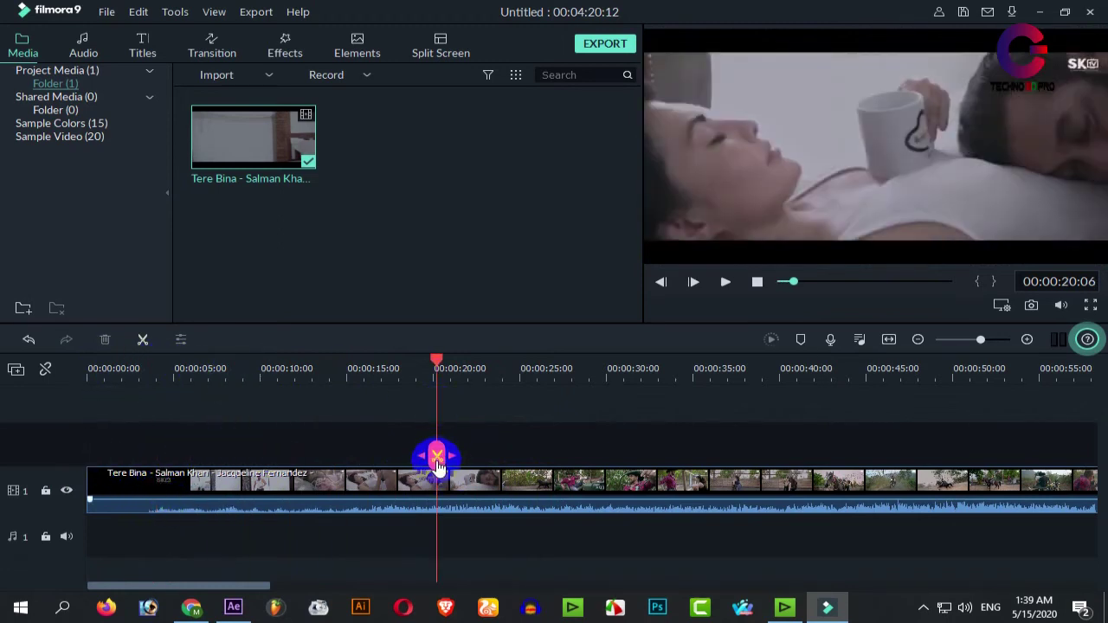
drag(435, 367, 192, 433)
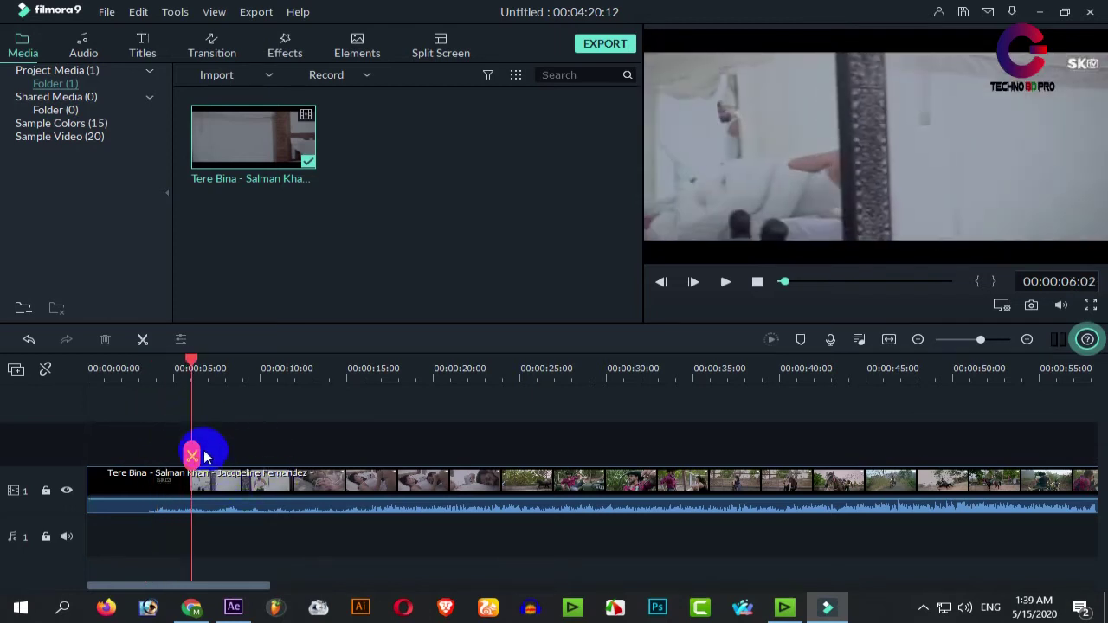
click(192, 453)
click(139, 493)
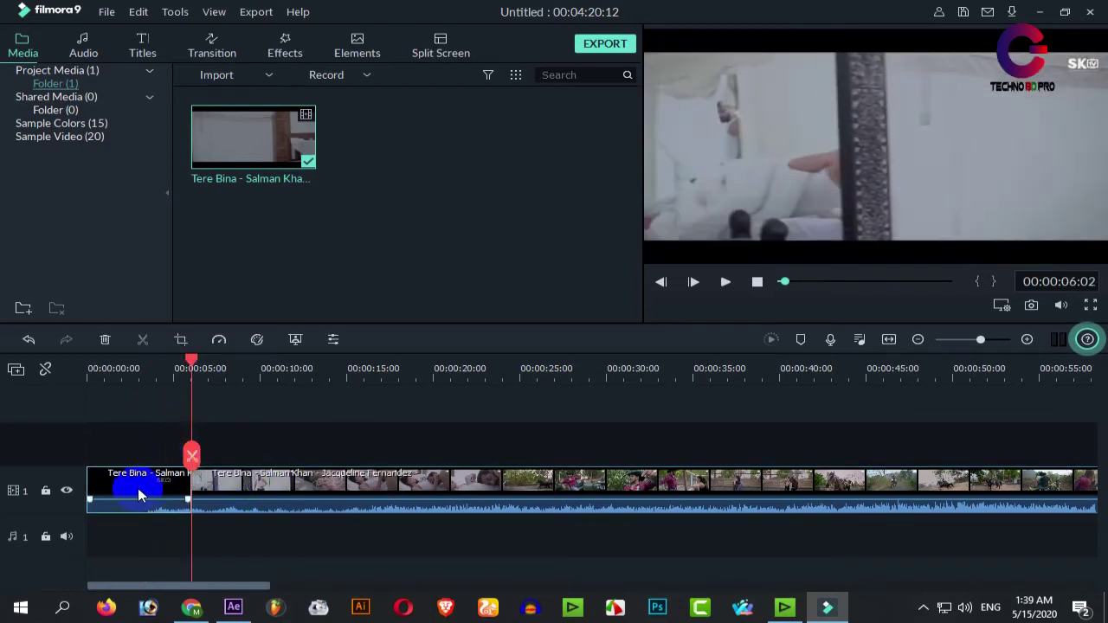
key(Delete)
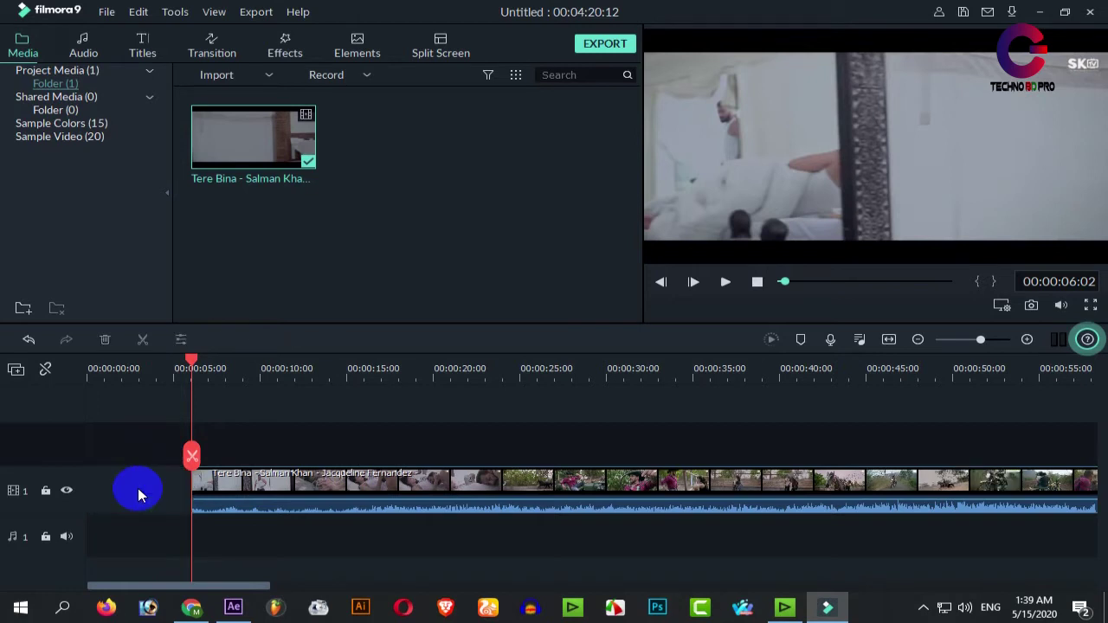
drag(262, 485, 148, 488)
Detach the audio from the video clip and delete the detached audio from audio track 1.
drag(192, 363, 264, 465)
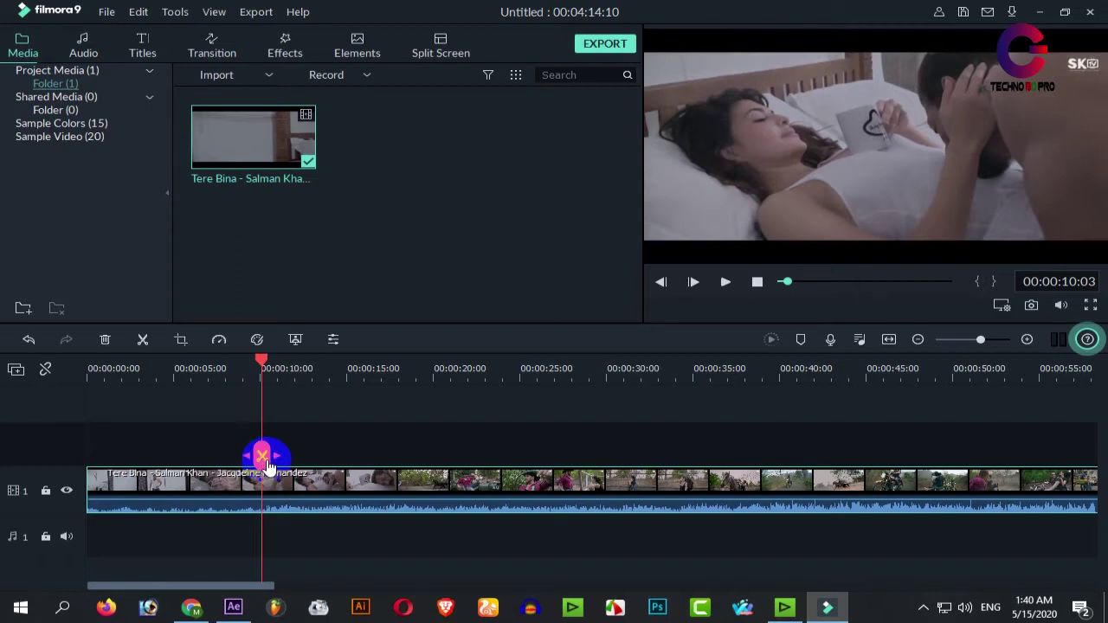
right_click(317, 483)
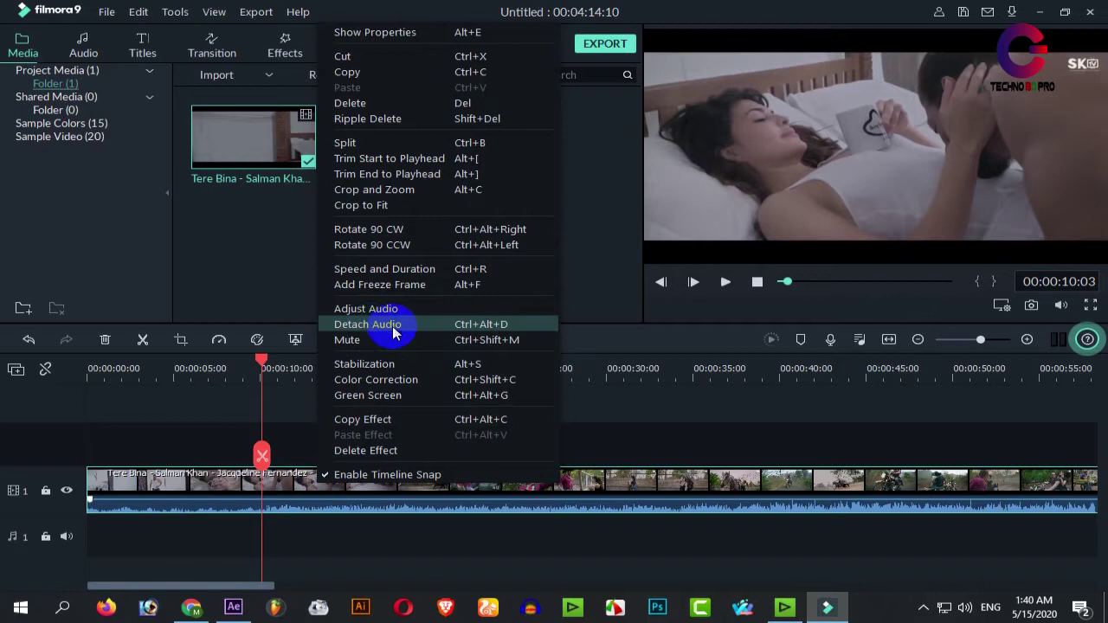
click(363, 327)
click(381, 548)
click(352, 482)
click(356, 547)
click(352, 485)
click(373, 549)
click(371, 476)
click(361, 482)
click(385, 547)
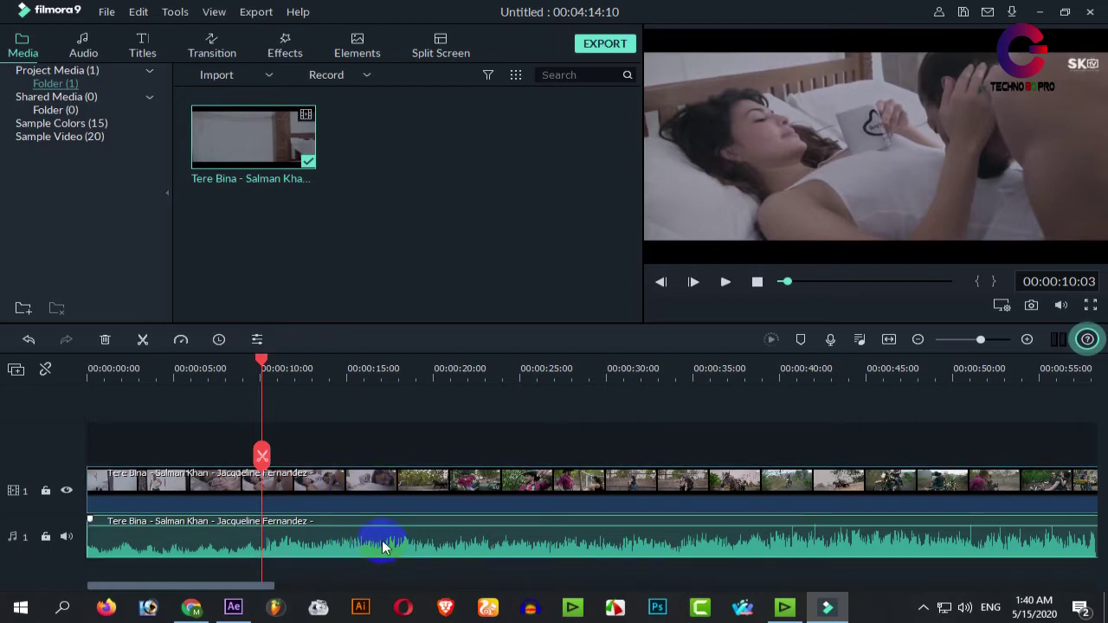
key(Delete)
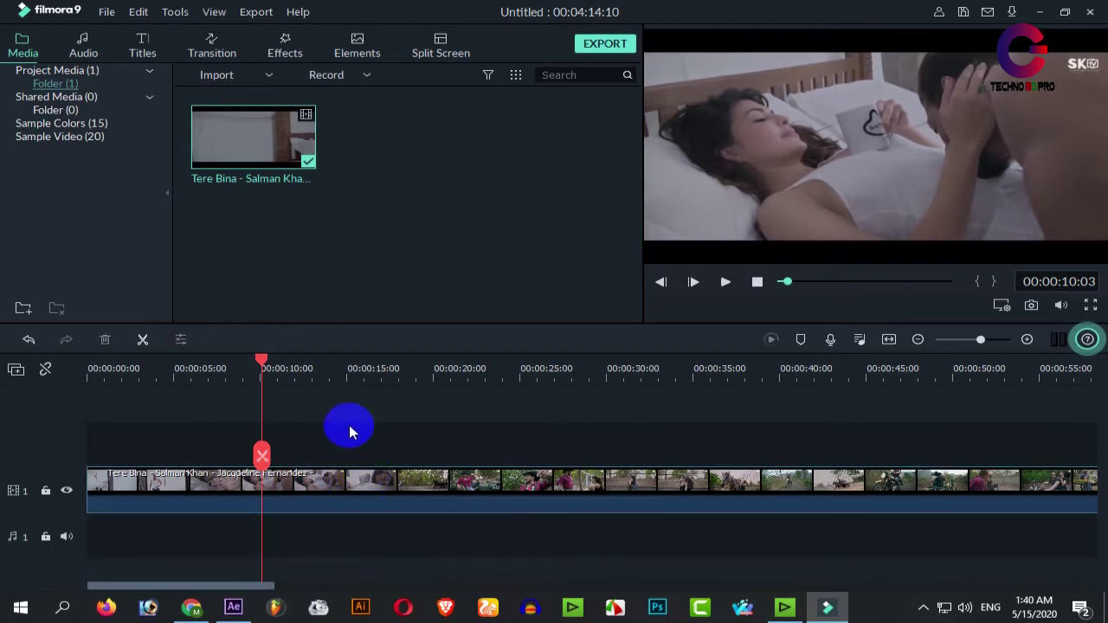
Split the video clip at 00:00:18:07.
drag(263, 367, 403, 443)
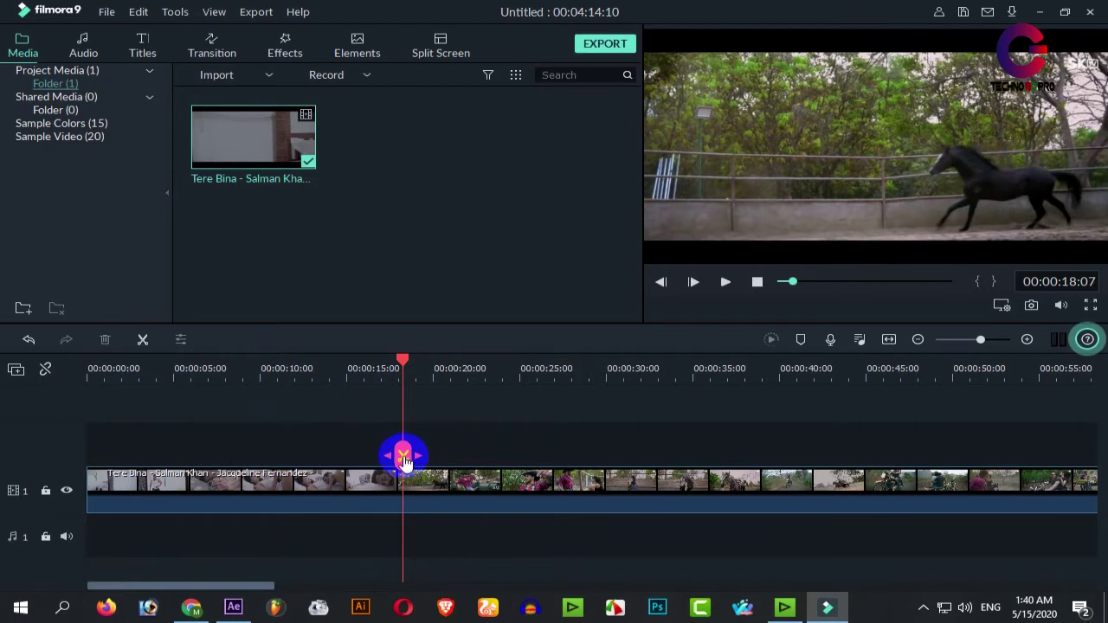
click(404, 461)
click(402, 483)
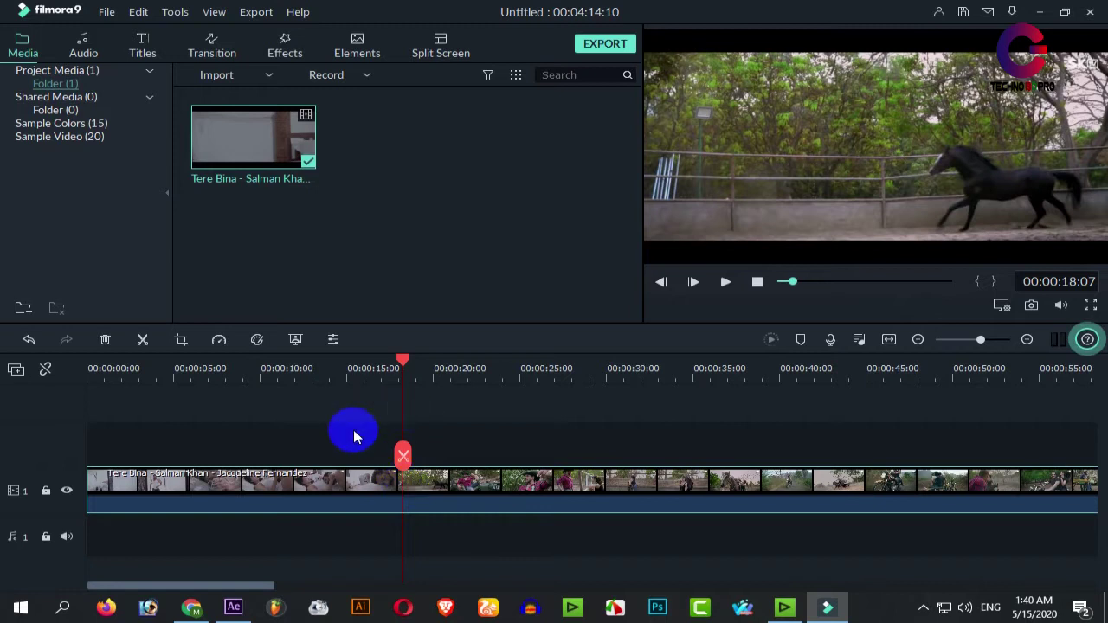
click(404, 459)
Add the Plain Shape 8 transition at the cut between the two clips.
drag(404, 366, 356, 441)
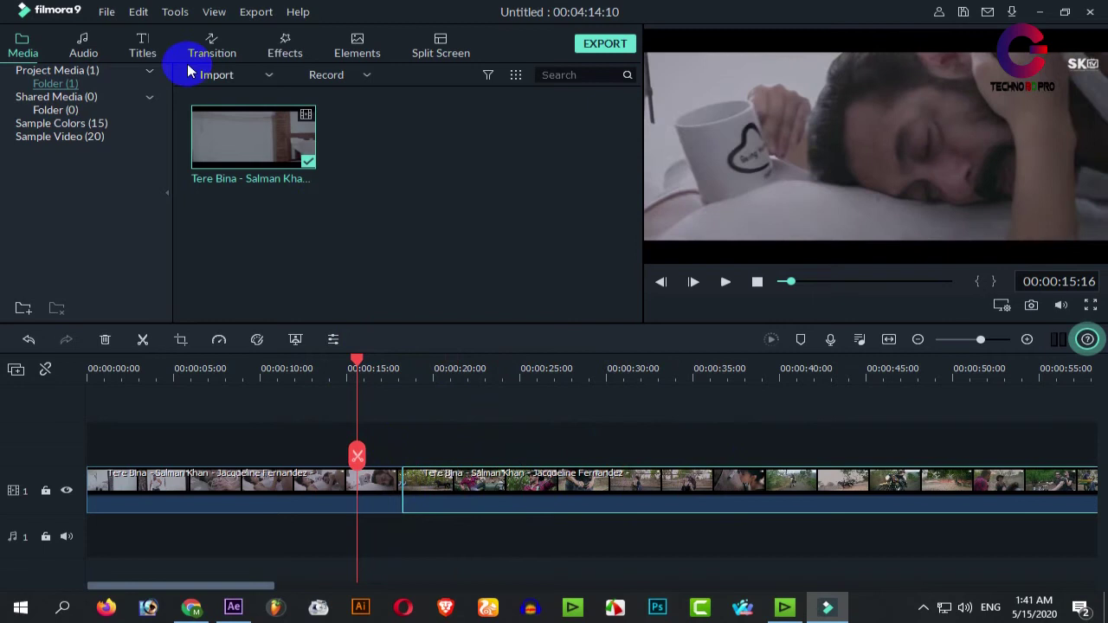
click(208, 43)
scroll(432, 207, down, 5)
scroll(396, 206, down, 20)
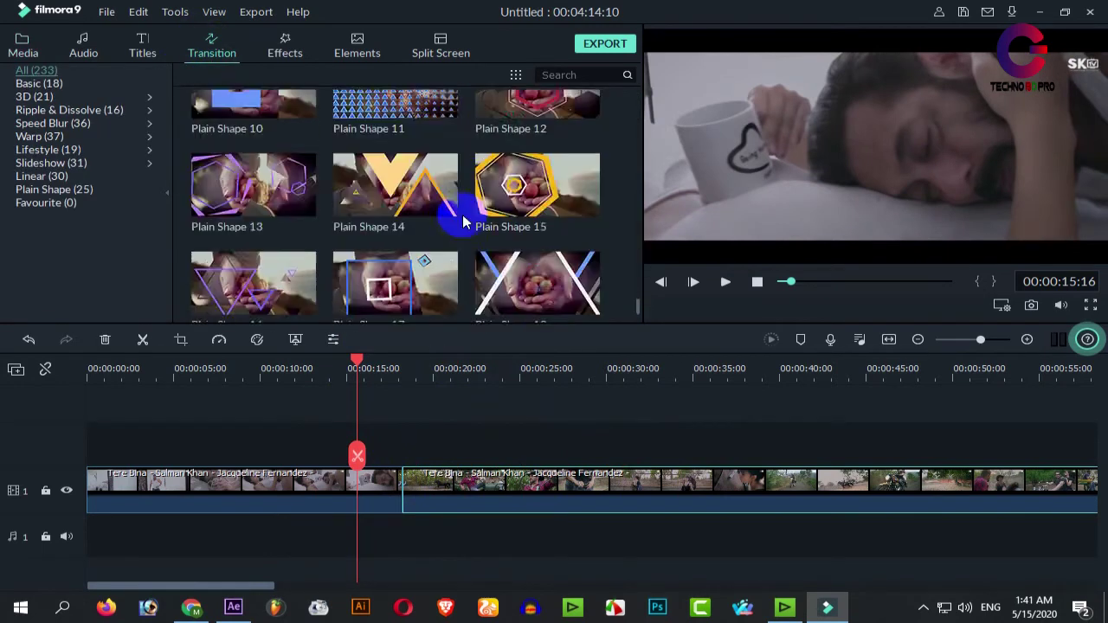
scroll(463, 223, up, 3)
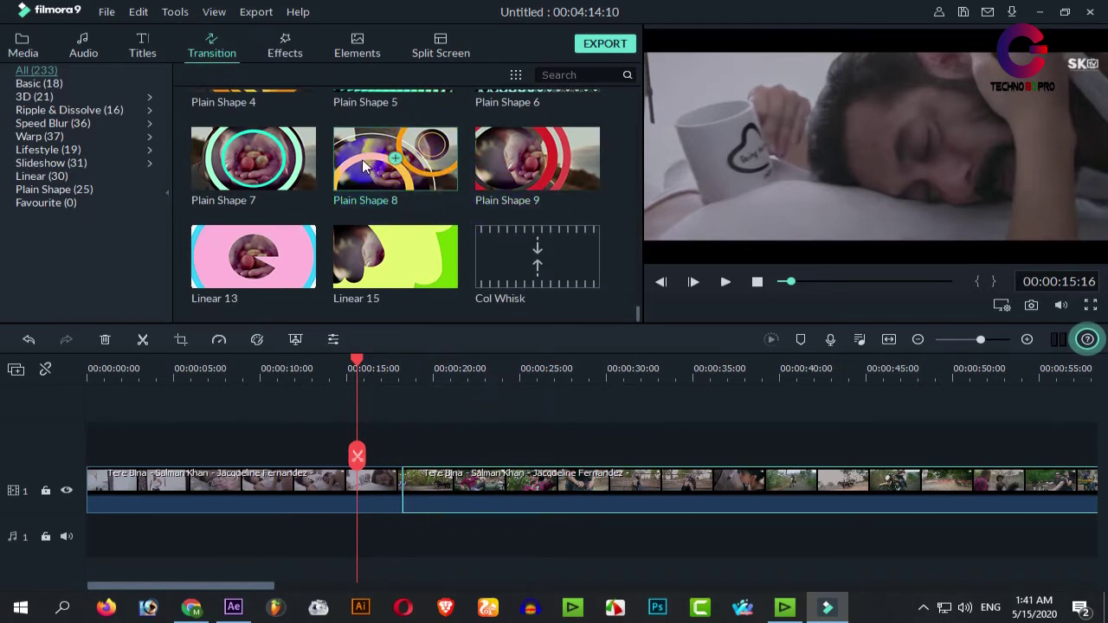
drag(366, 202, 403, 497)
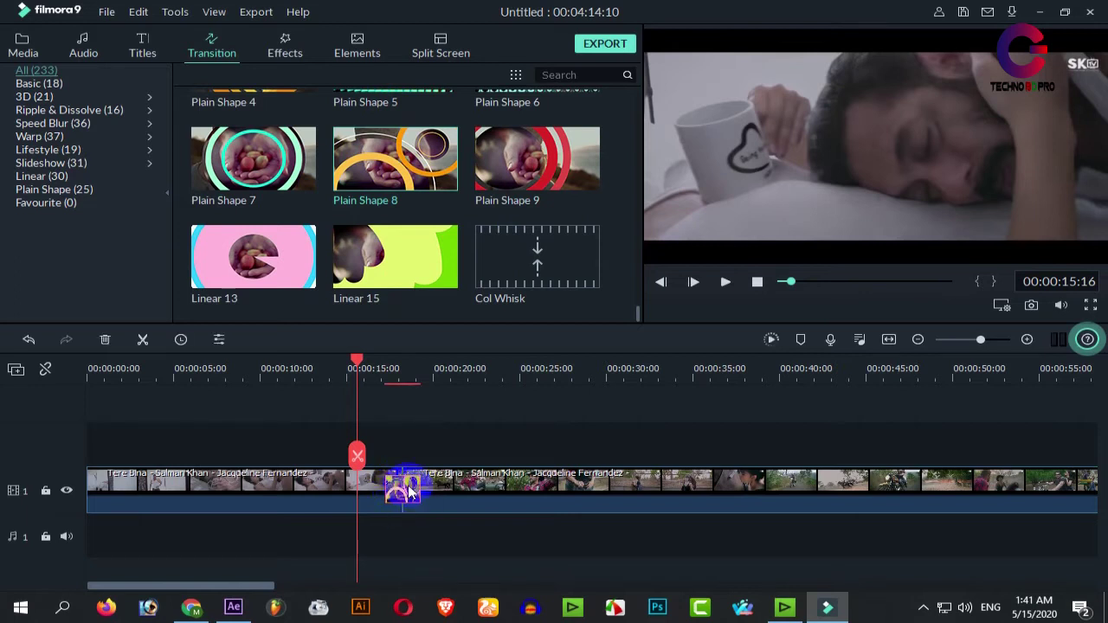
Play through the first transition and split the second clip at 00:00:24:16.
mouse_move(358, 364)
mouse_down()
mouse_move(396, 366)
mouse_move(375, 366)
mouse_up()
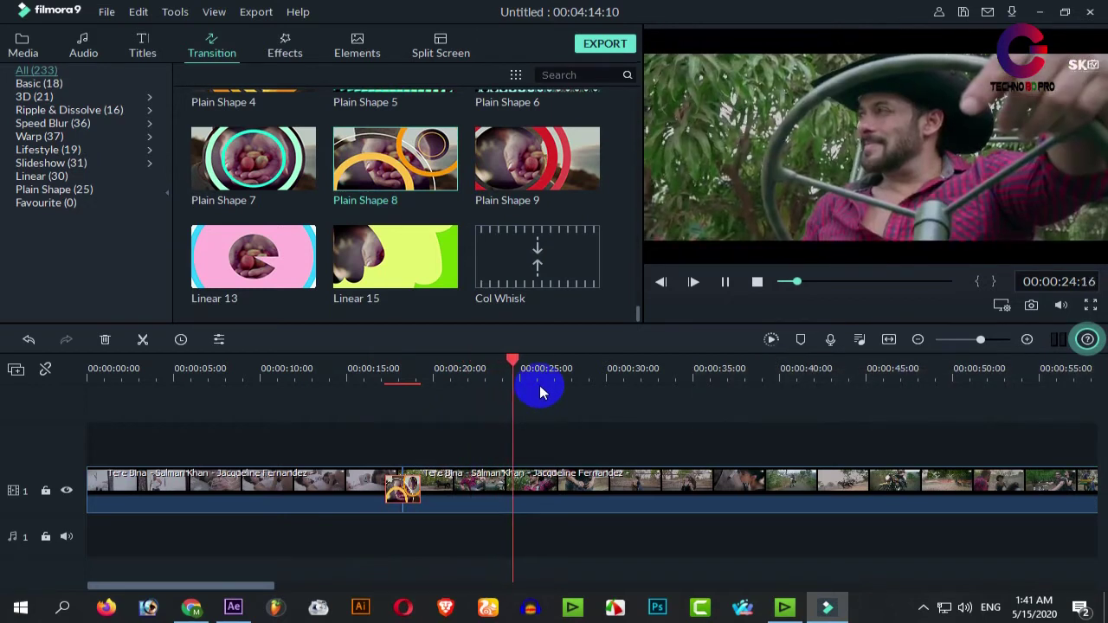
click(515, 457)
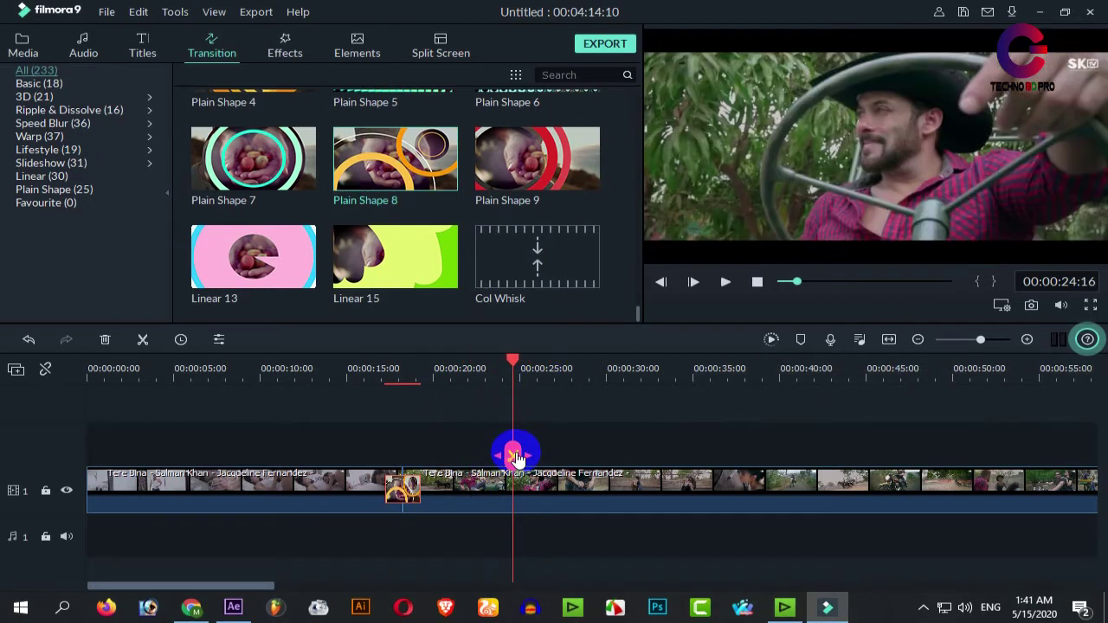
click(514, 456)
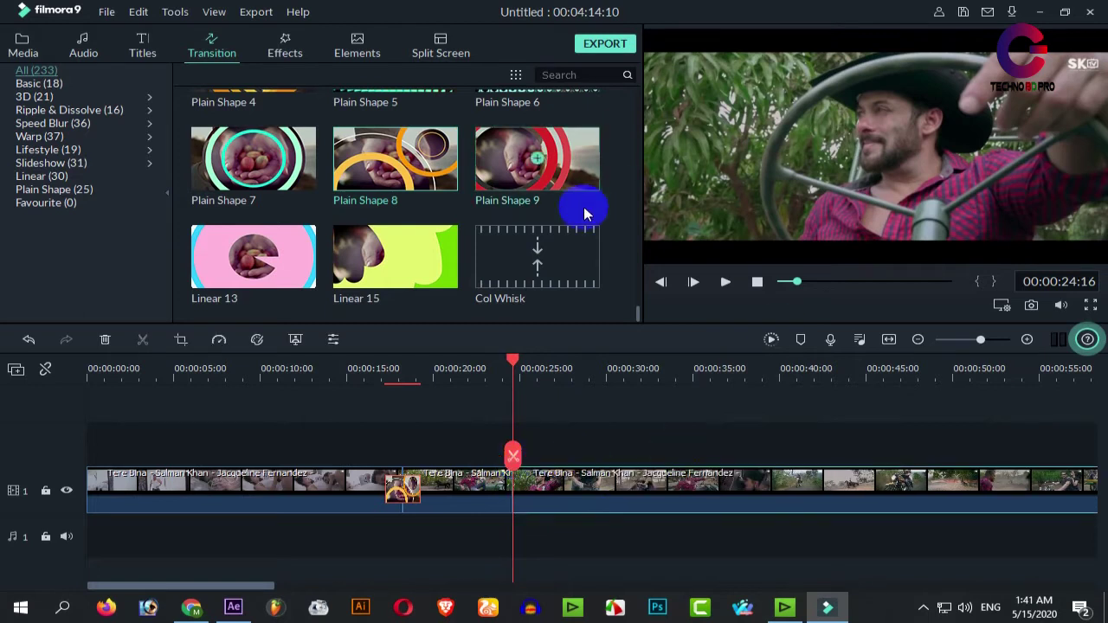
Add the Plain Shape 7 transition at the 00:00:24:16 cut and preview it from just before the cut.
drag(222, 165, 512, 489)
click(515, 368)
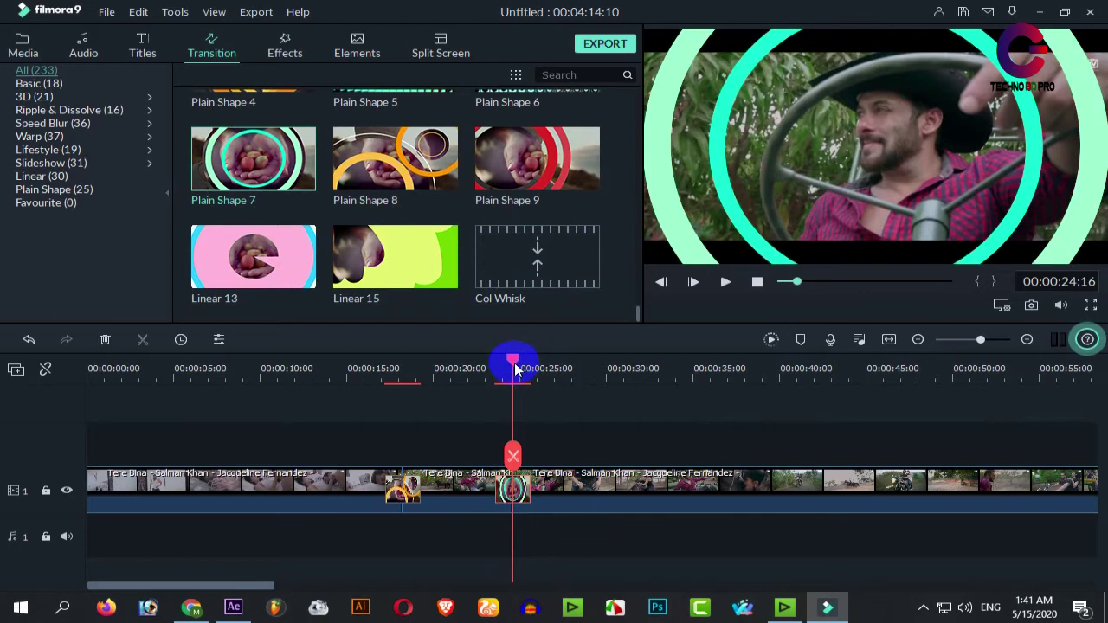
drag(514, 368, 499, 367)
key(space)
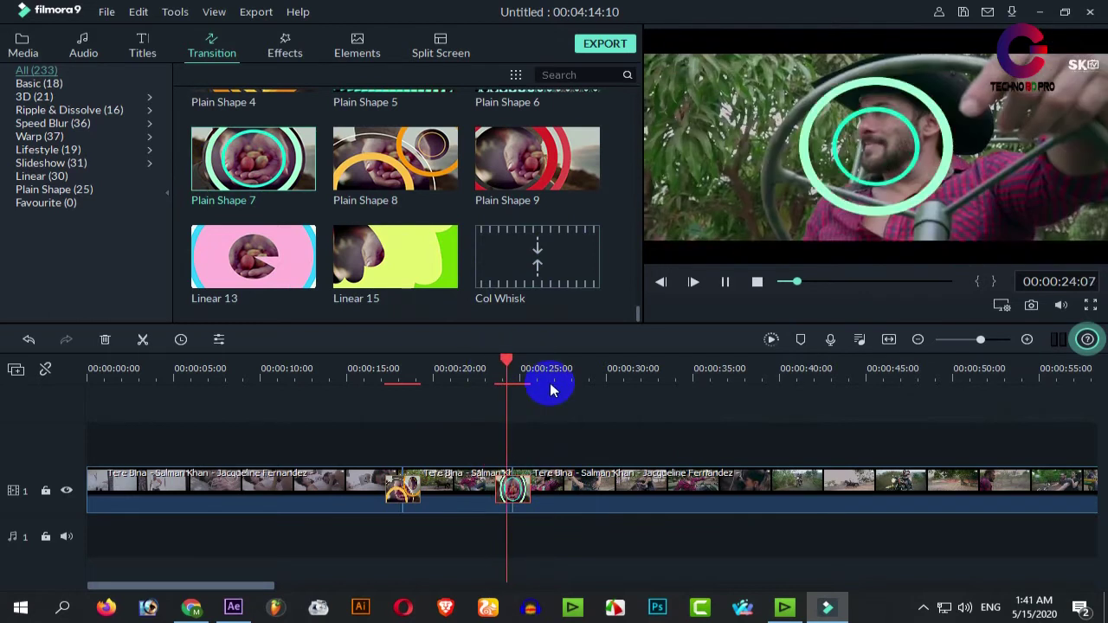
key(space)
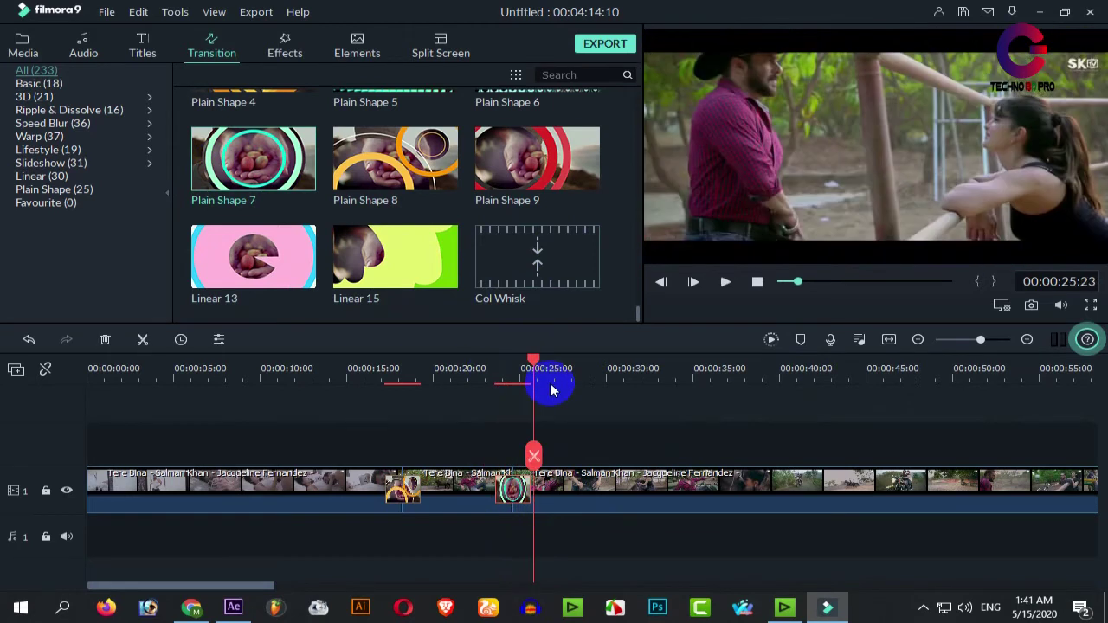
Move the playhead back to 00:00:08:01 and toggle the visibility of video track 1 off and on again.
drag(531, 366, 307, 441)
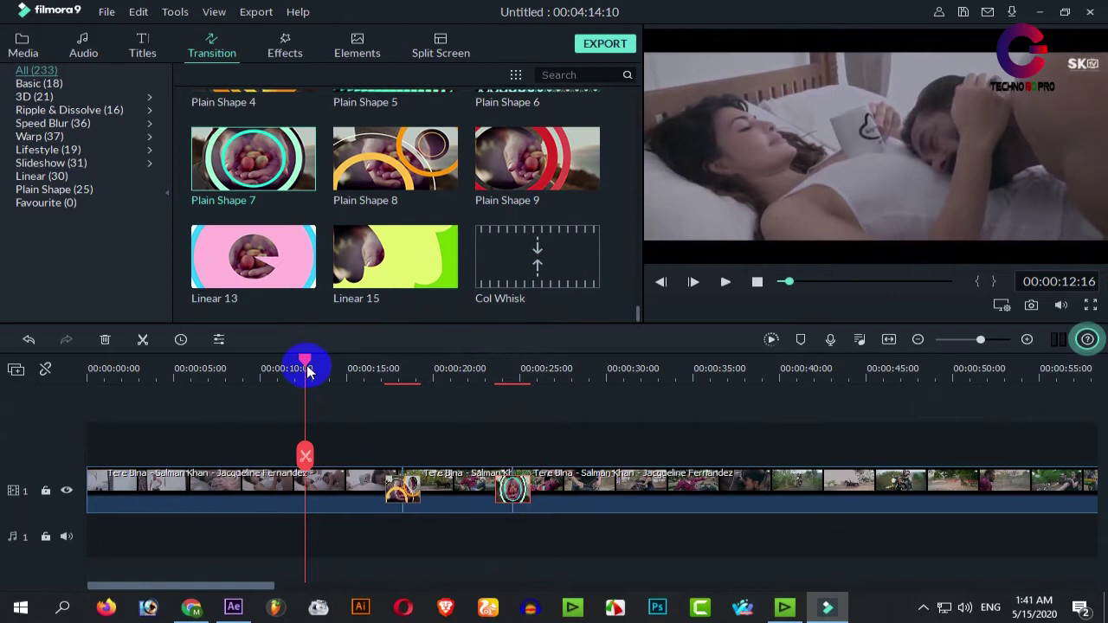
drag(306, 363, 225, 413)
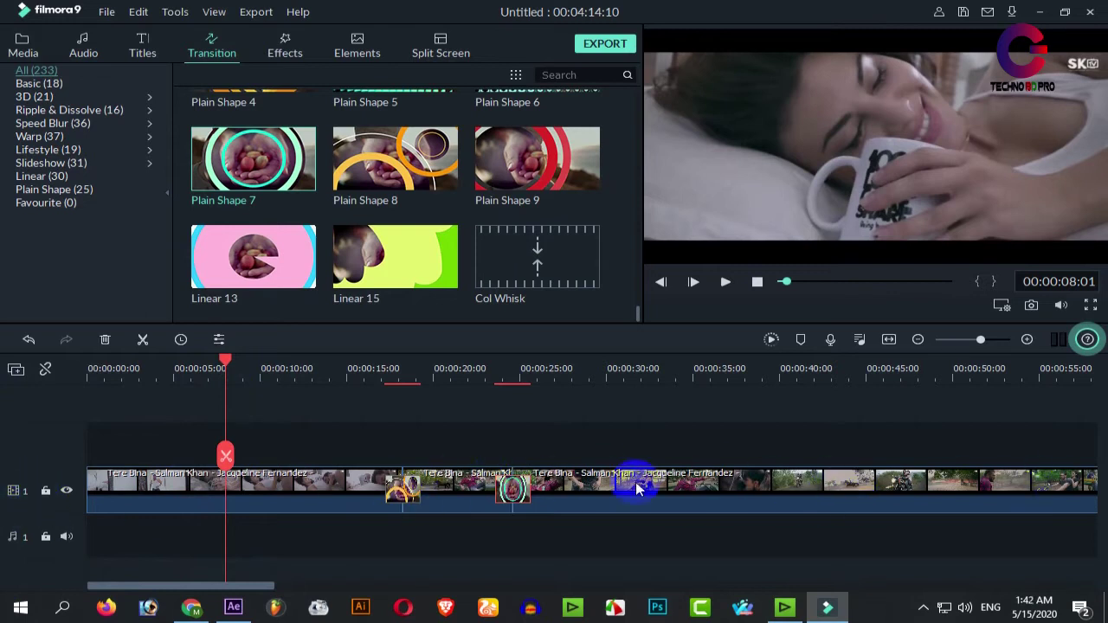
click(66, 492)
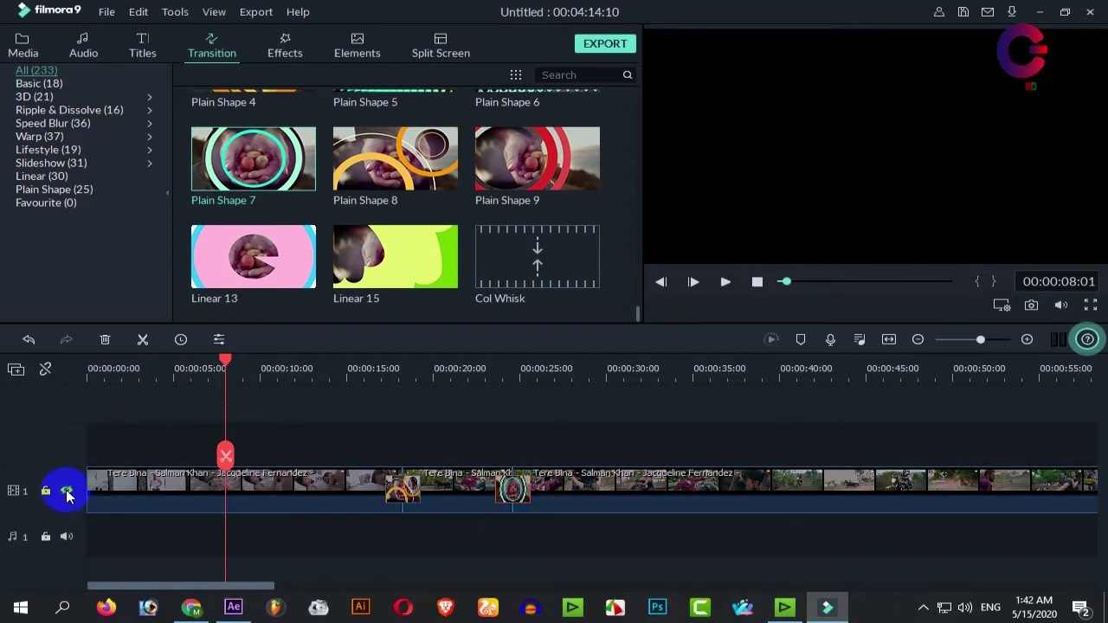
click(67, 492)
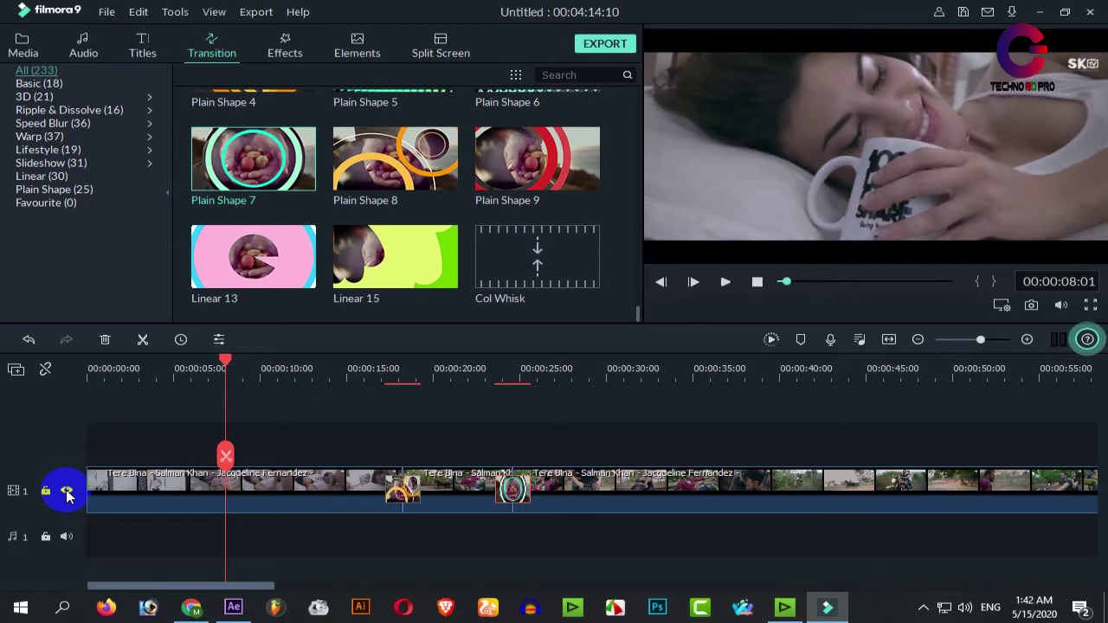
click(66, 492)
click(66, 491)
click(67, 492)
click(67, 492)
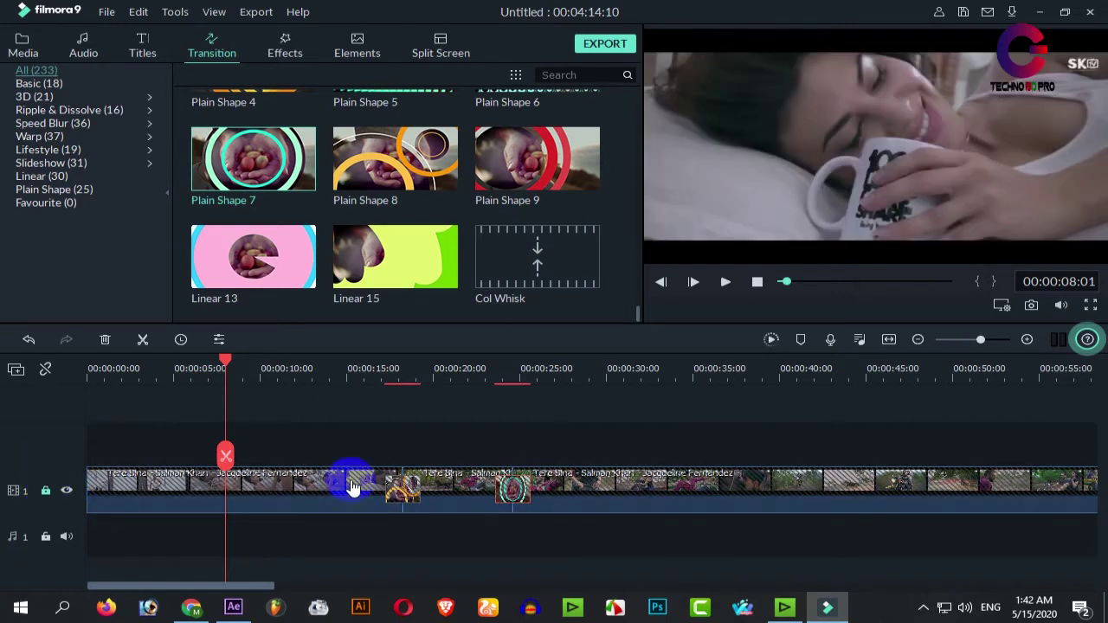
Test the lock on video track 1, unlock it, and toggle the lock of audio track 1 on and off.
click(216, 500)
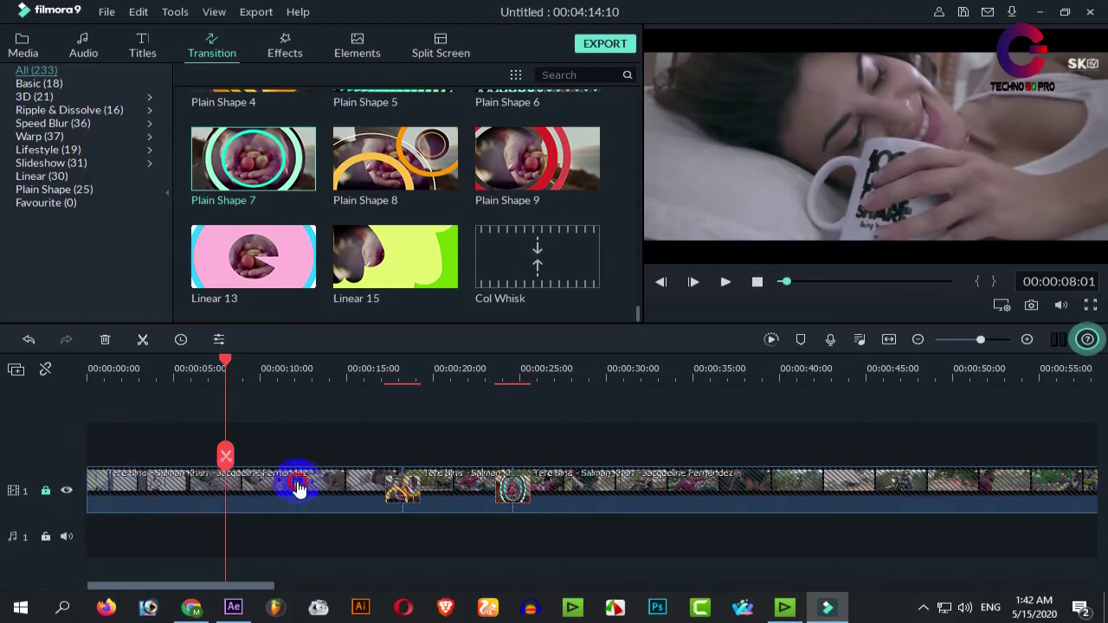
click(46, 491)
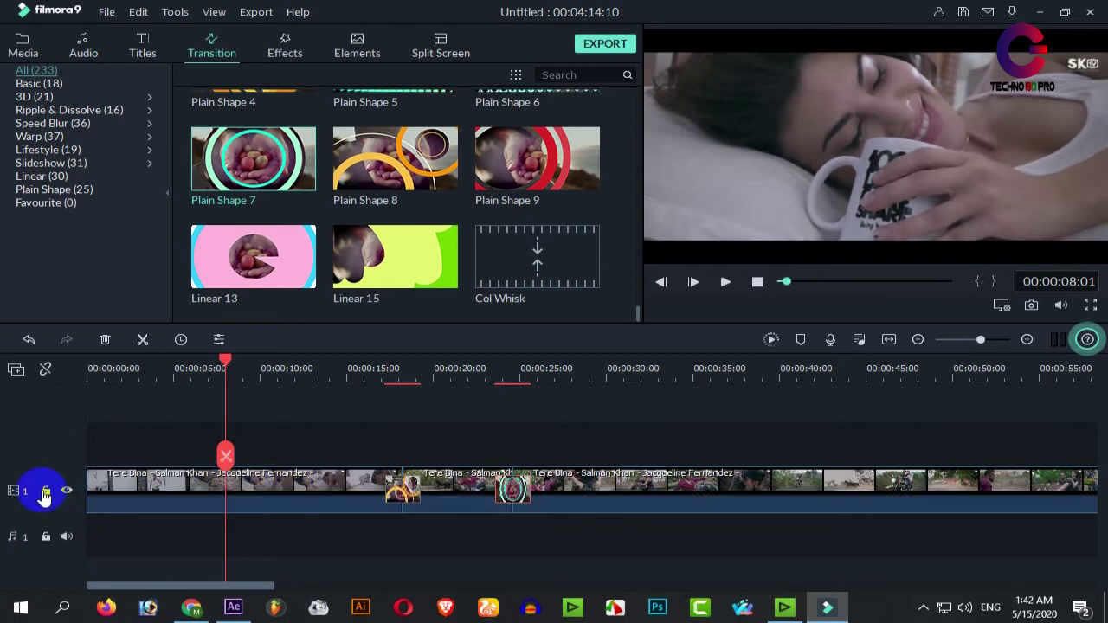
click(46, 537)
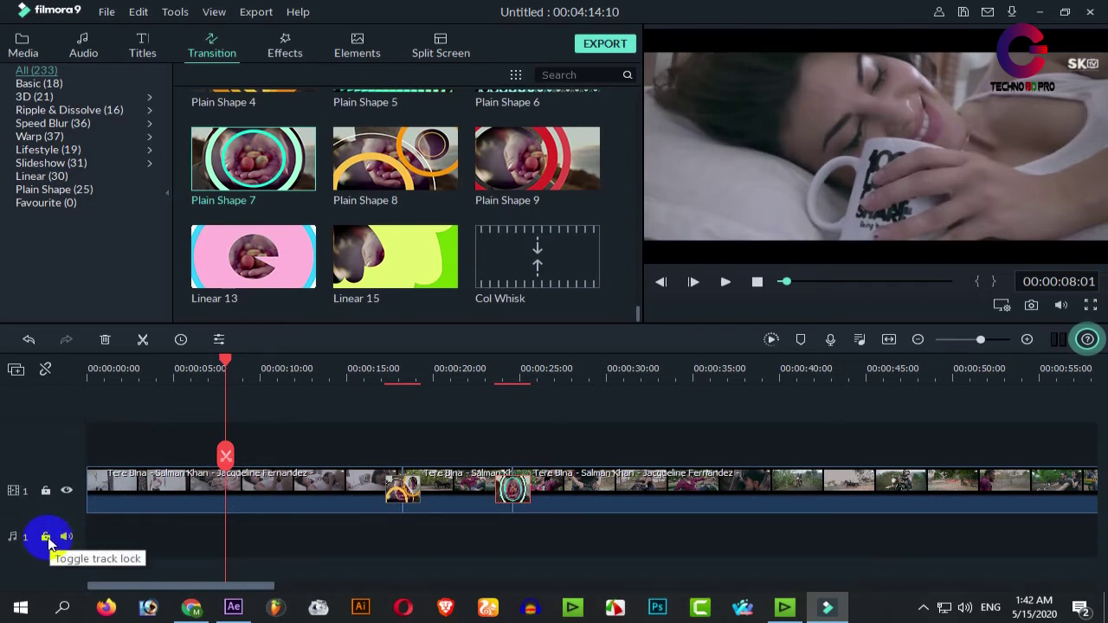
click(46, 538)
click(46, 538)
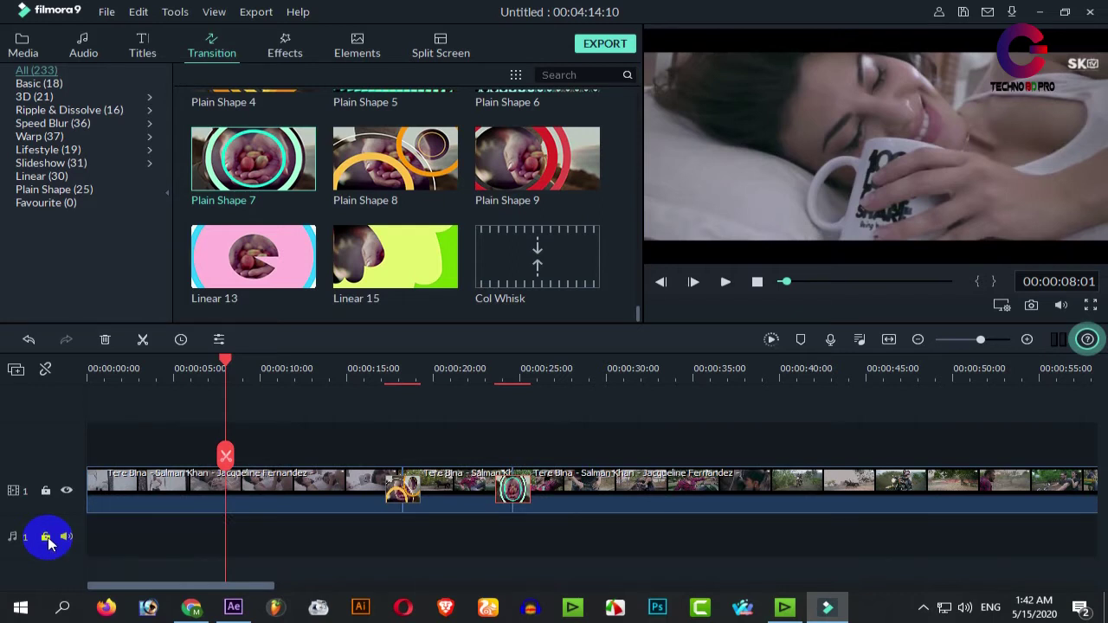
right_click(50, 438)
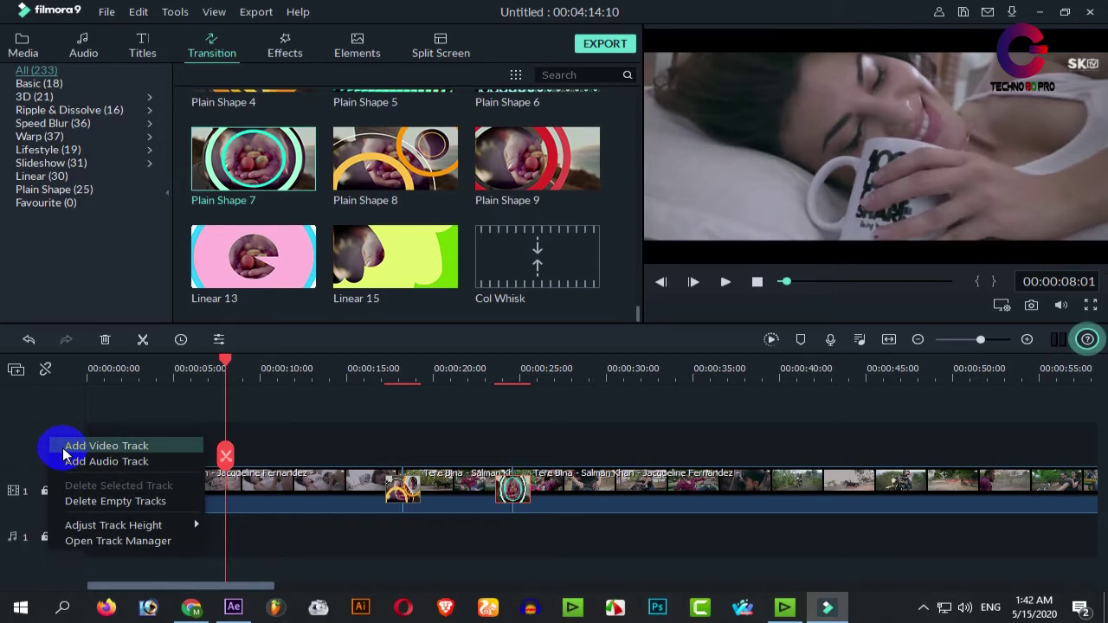
click(39, 443)
right_click(40, 437)
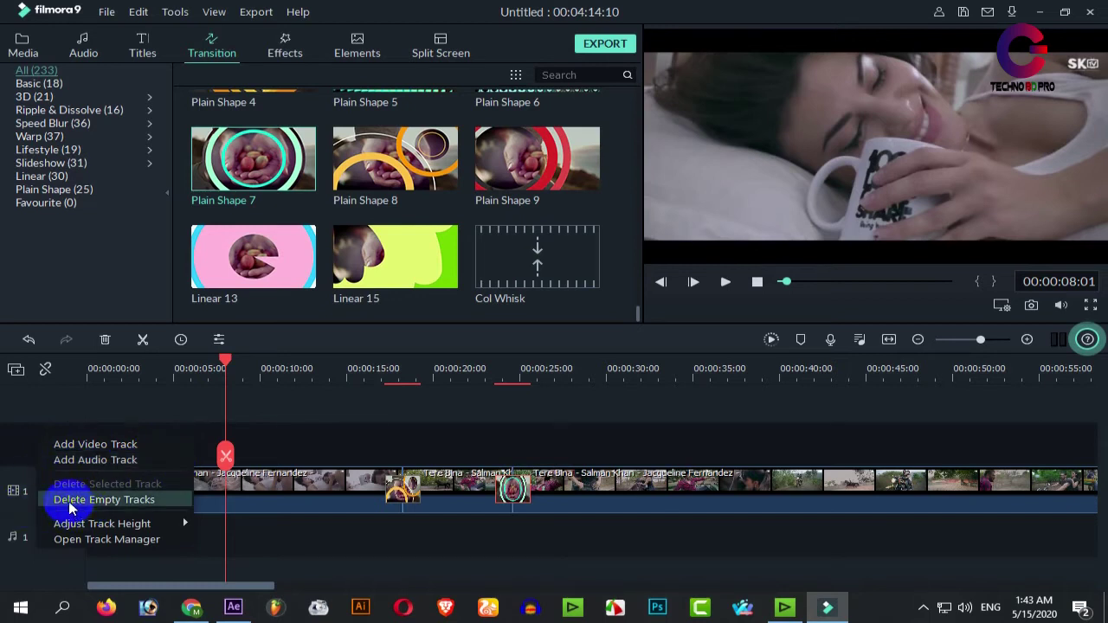
click(336, 434)
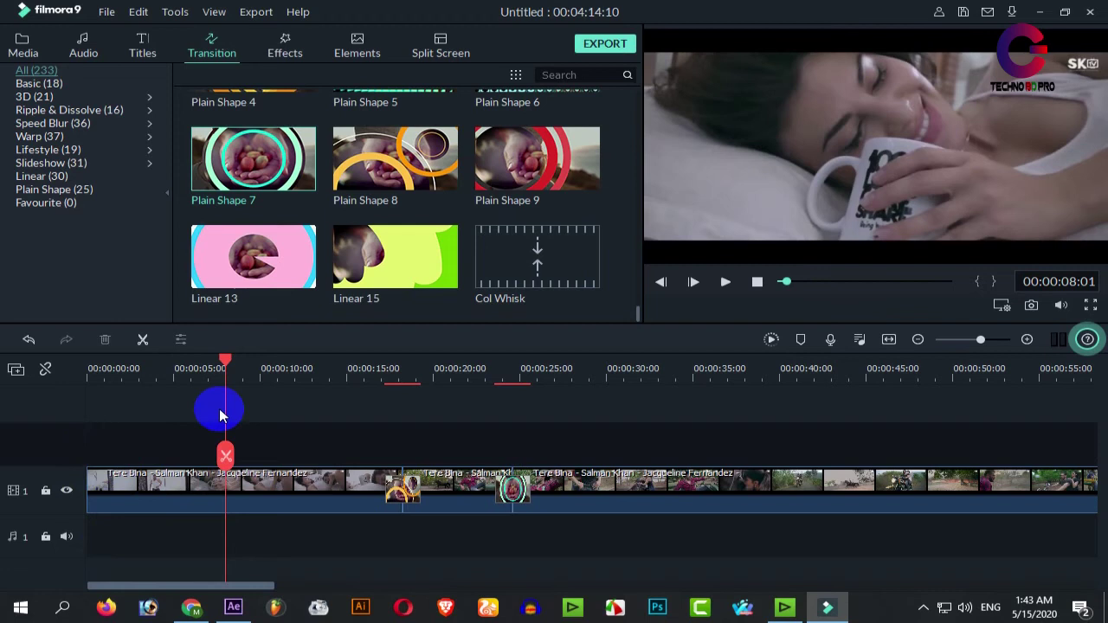
Add a new video track above video track 1 in the timeline.
right_click(49, 443)
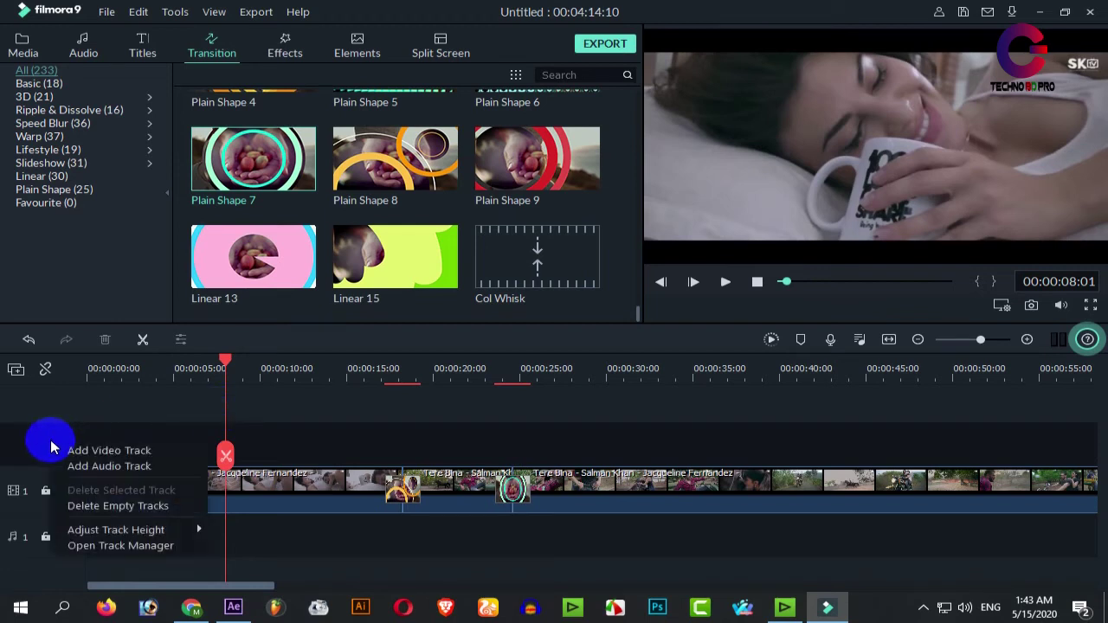
click(144, 452)
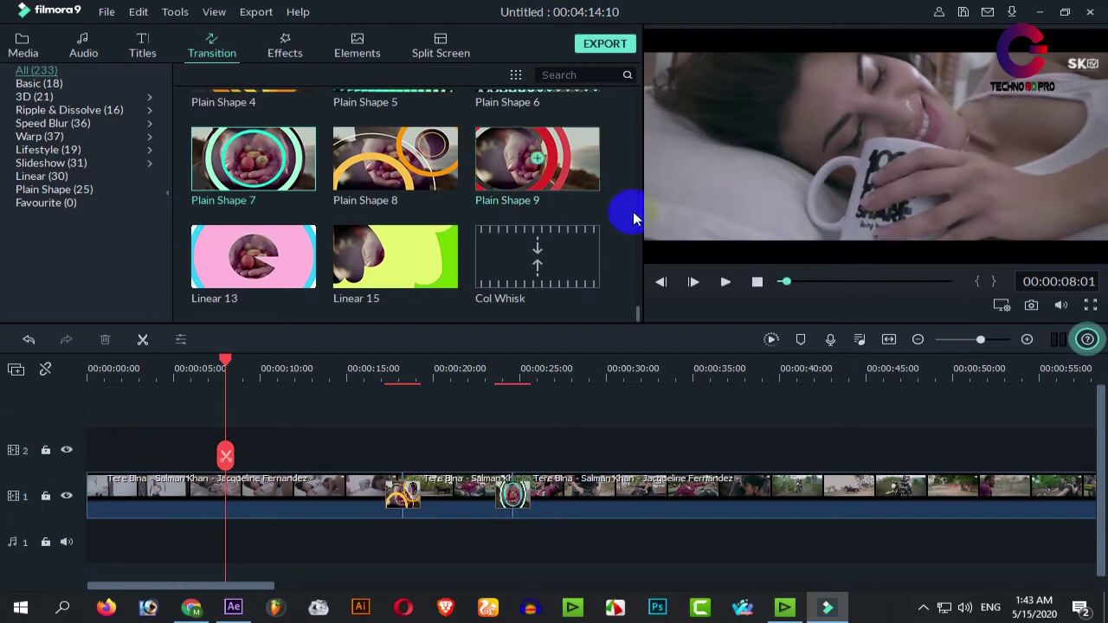
Import the xcg Facebook logo image from the Desktop into the project media.
scroll(273, 149, up, 10)
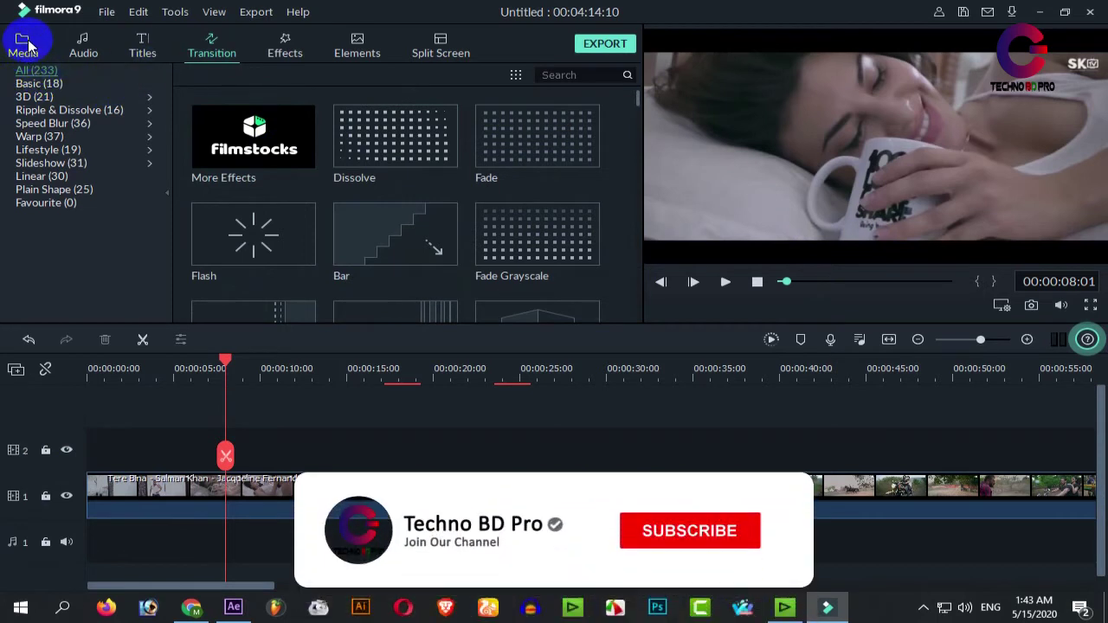
click(24, 43)
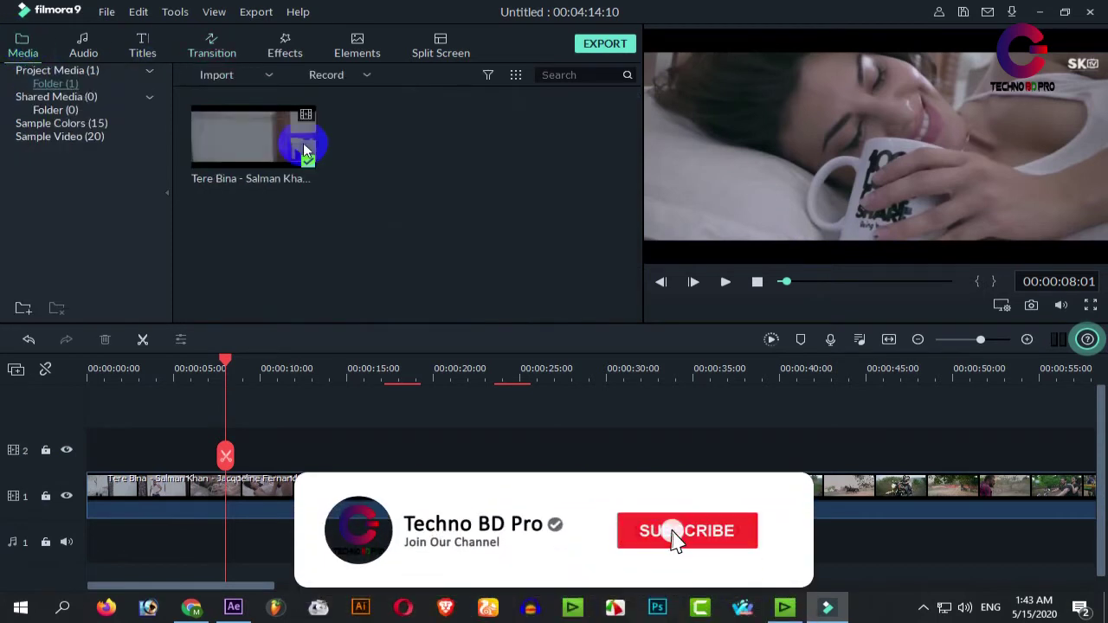
right_click(402, 150)
click(447, 163)
scroll(438, 185, down, 10)
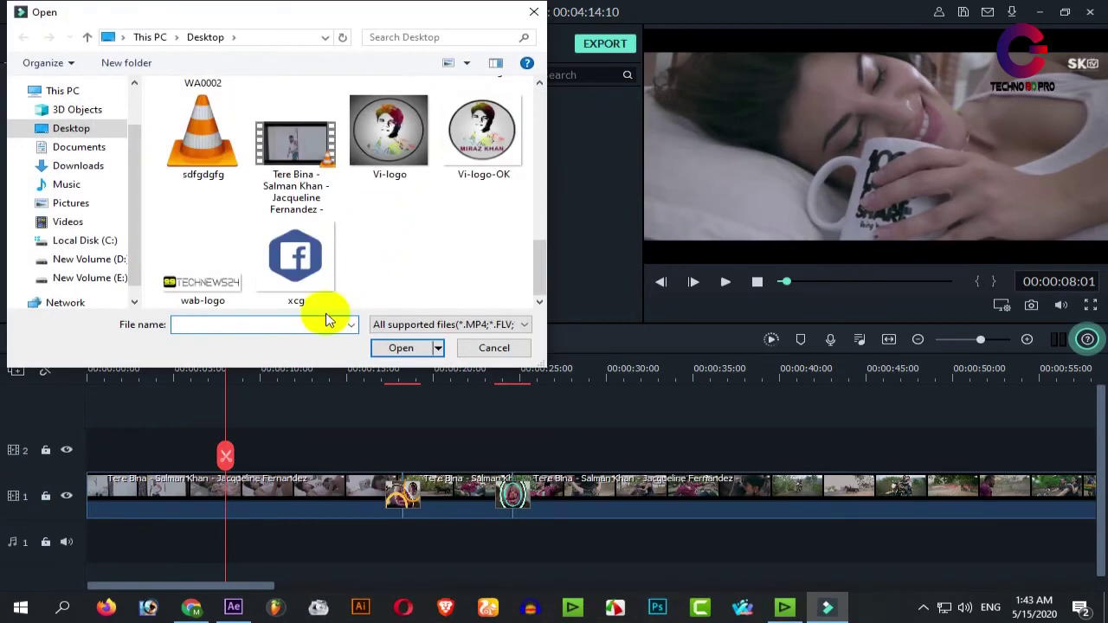
click(295, 256)
click(400, 347)
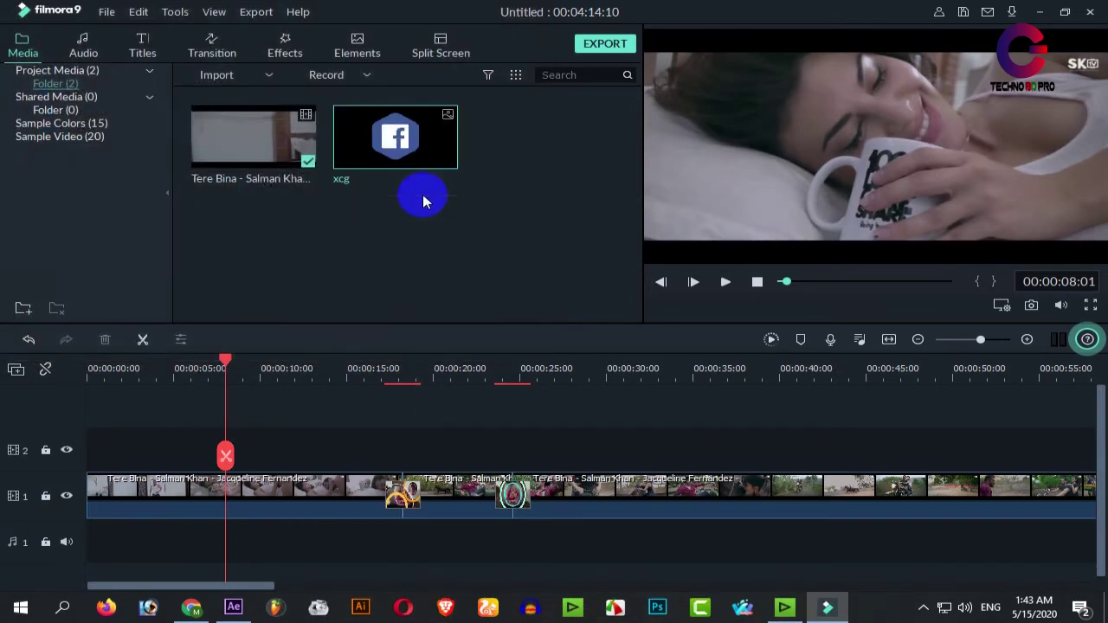
Place the xcg image at the start of video track 2 and extend it to about 52 seconds.
drag(372, 145, 73, 460)
drag(175, 452, 456, 456)
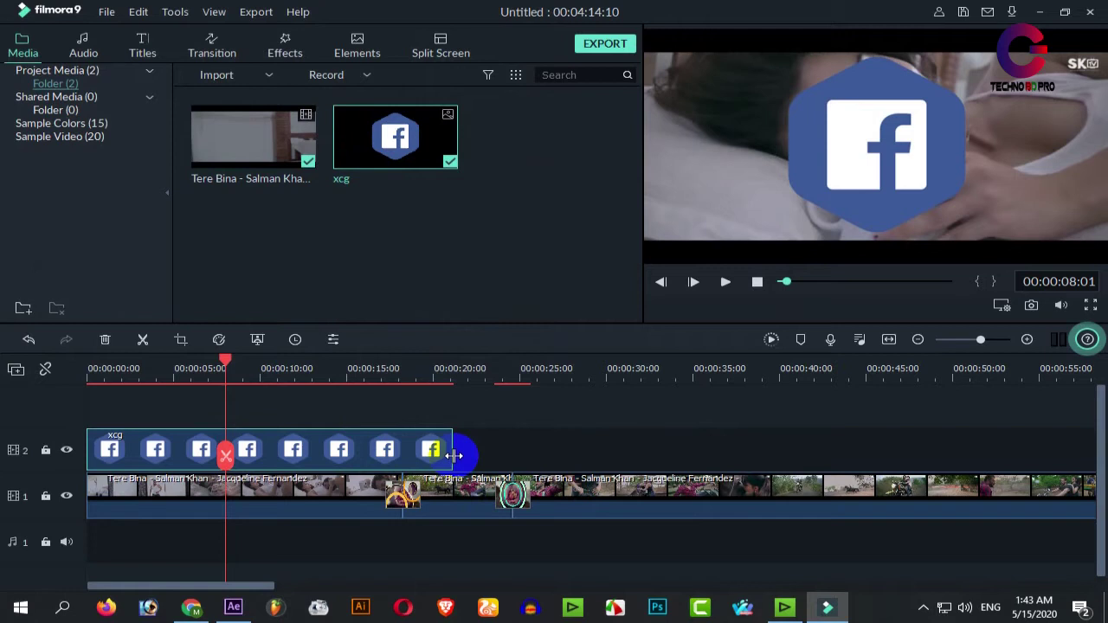
drag(454, 455, 991, 448)
With the playhead at 00:00:19:18, shrink the xcg logo and place it in the upper-right corner of the video frame.
drag(224, 367, 430, 382)
click(868, 123)
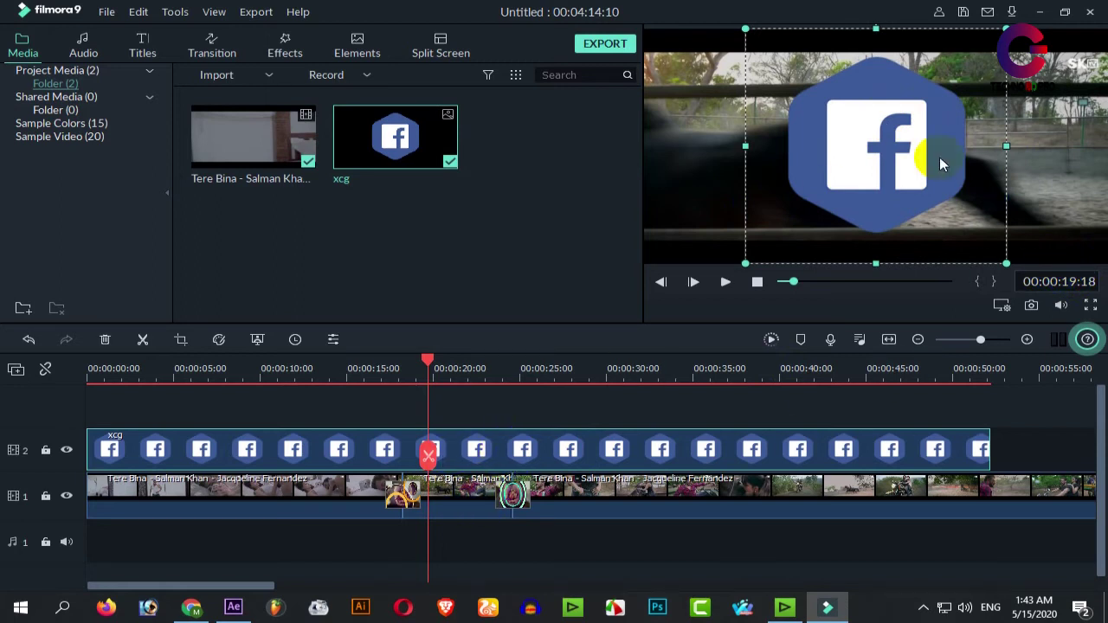
drag(1005, 263, 1078, 71)
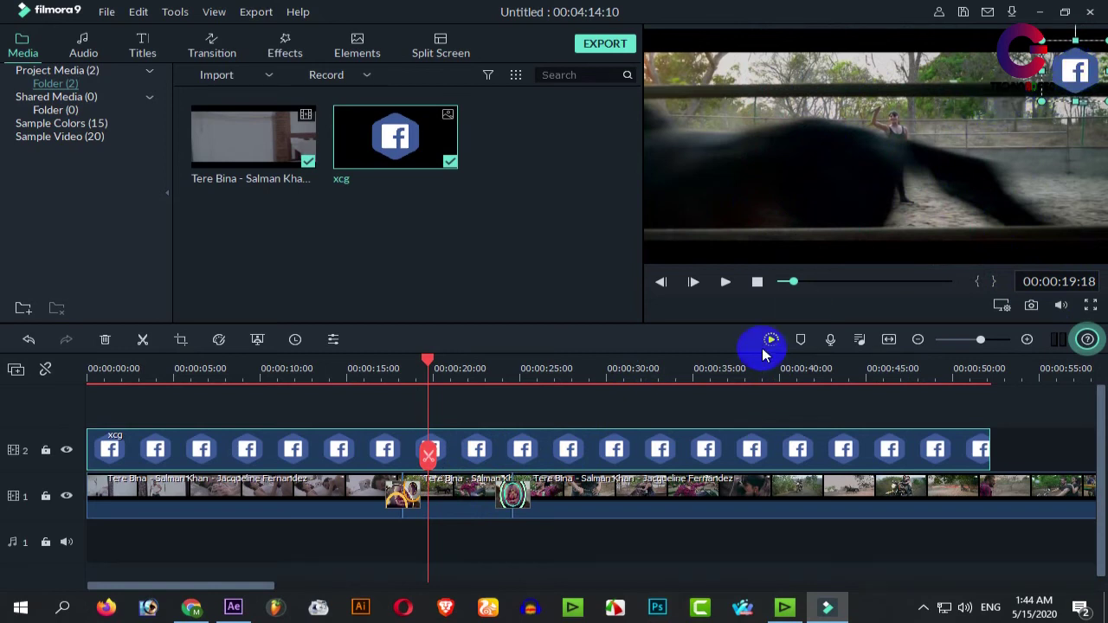
Browse the audio library, including the Young & Bright, Folk, Electronic and Sound Effect categories.
click(83, 45)
scroll(450, 199, down, 5)
scroll(447, 217, down, 5)
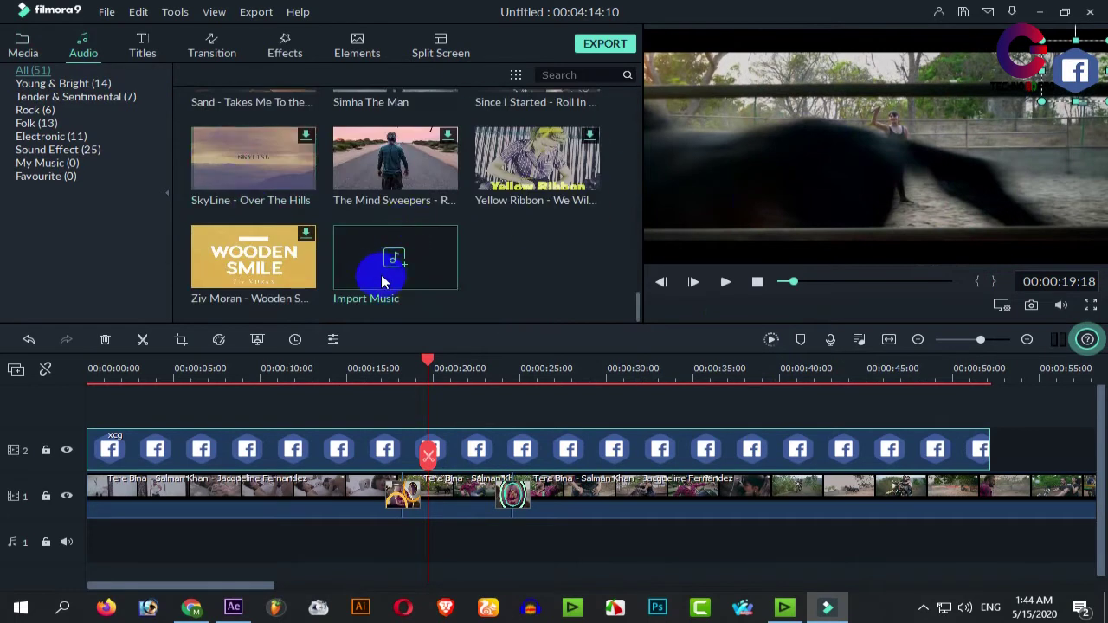
click(75, 83)
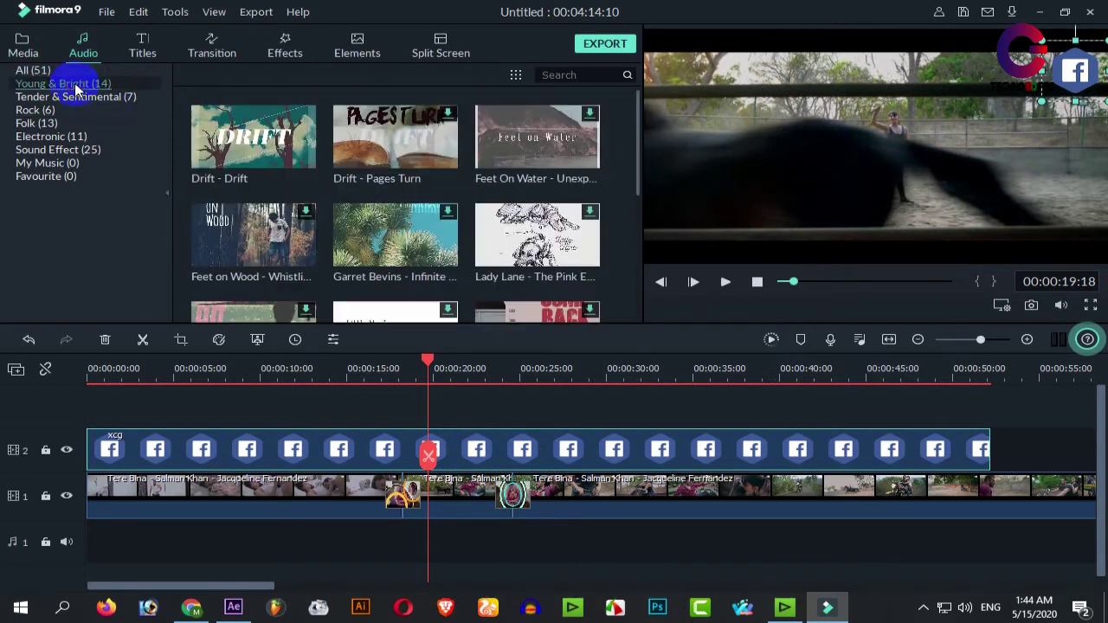
click(39, 123)
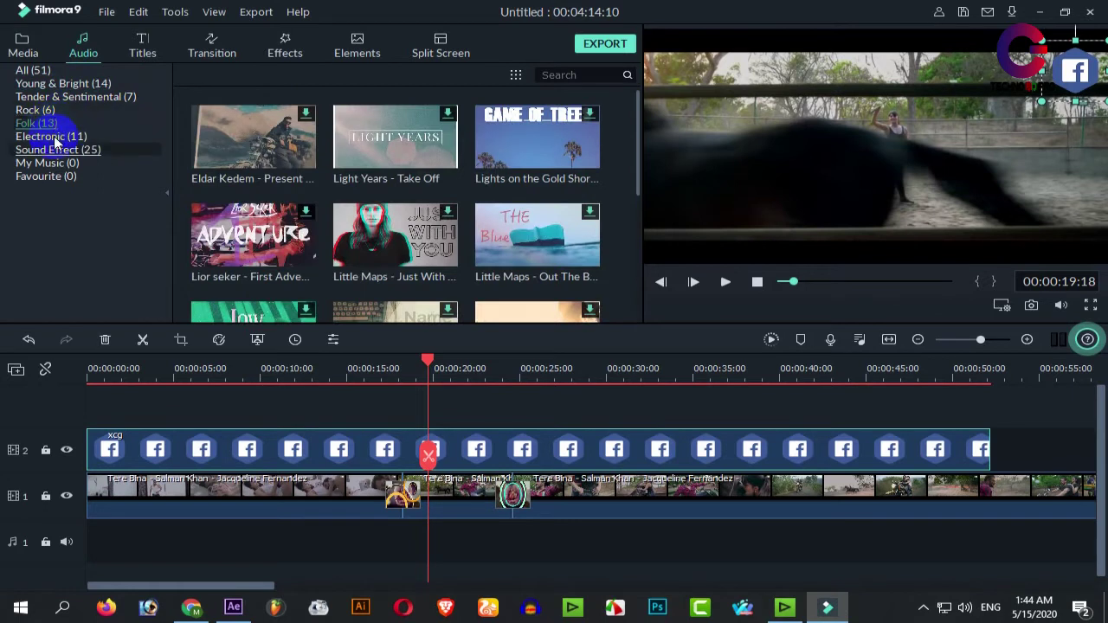
click(52, 163)
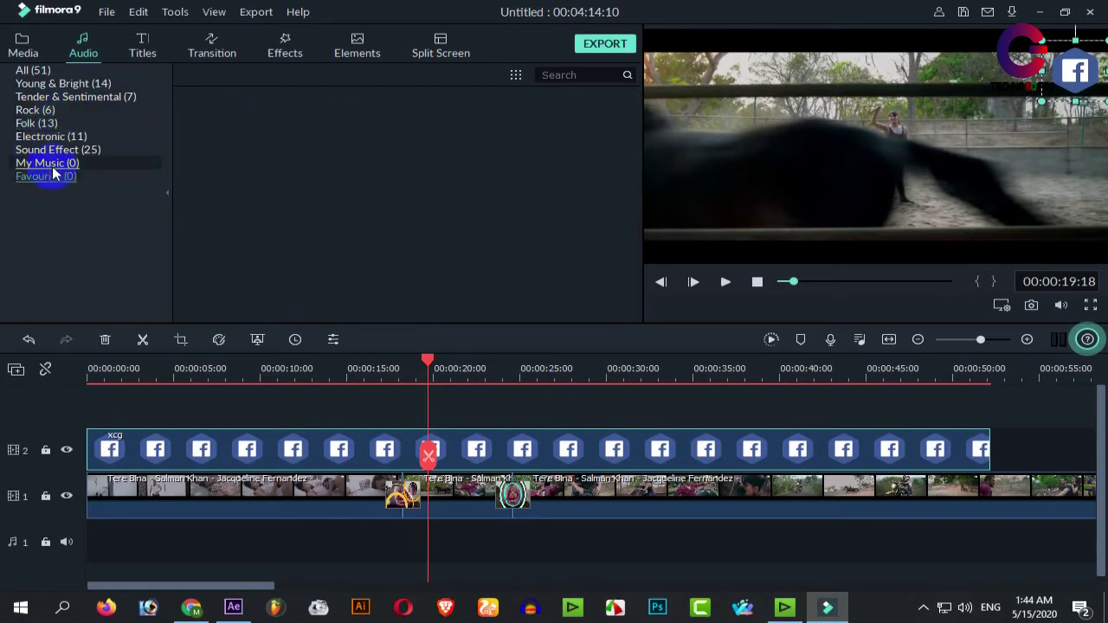
click(54, 150)
click(49, 137)
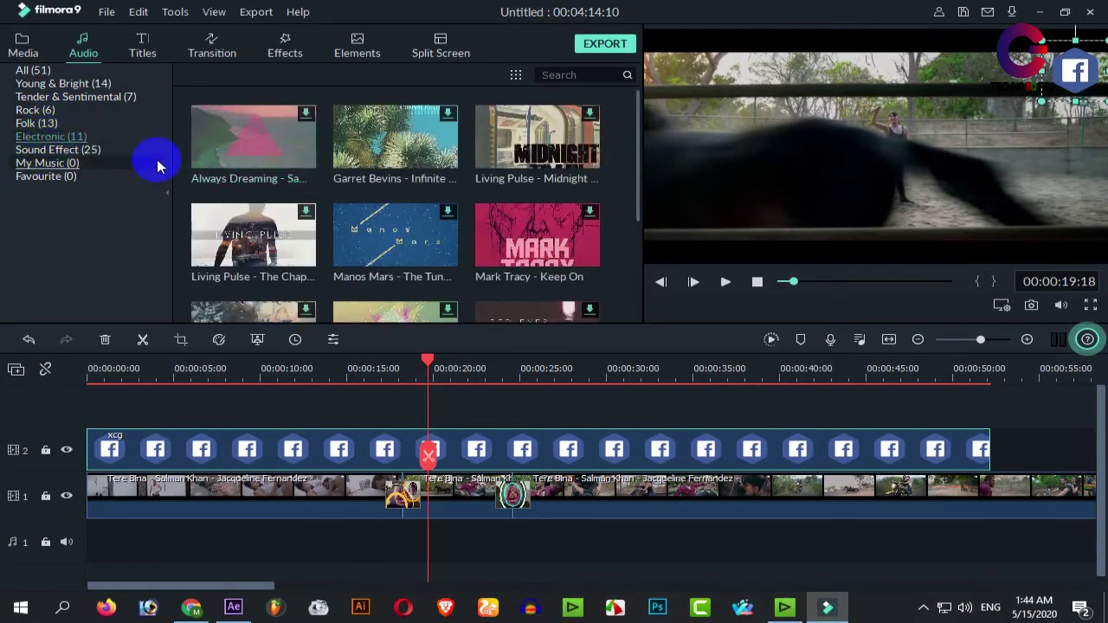
click(58, 152)
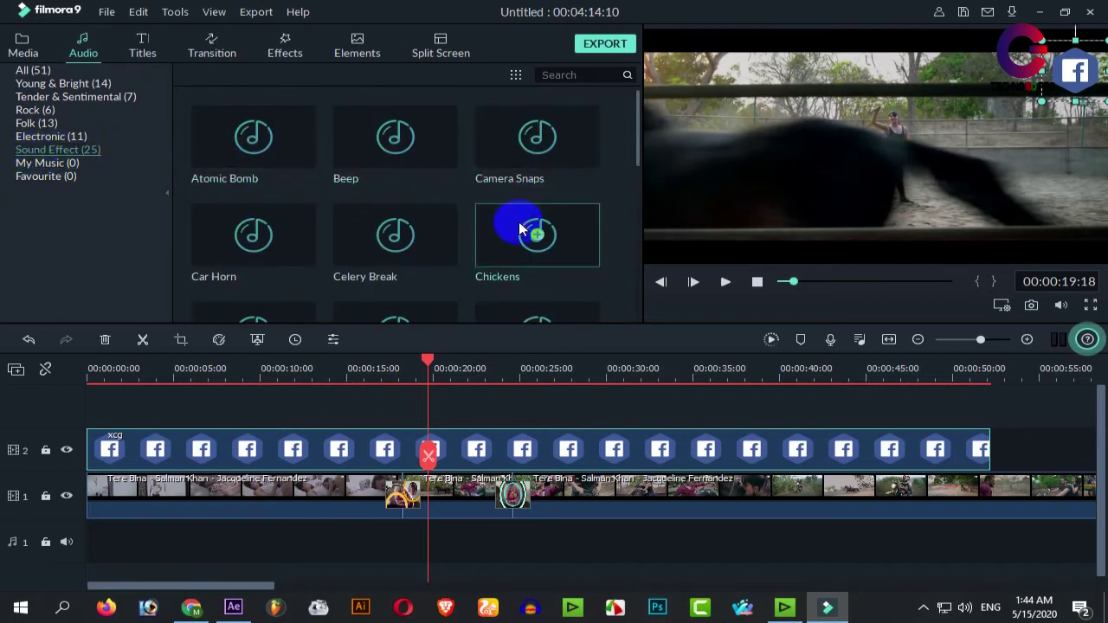
scroll(489, 221, down, 5)
scroll(450, 229, up, 5)
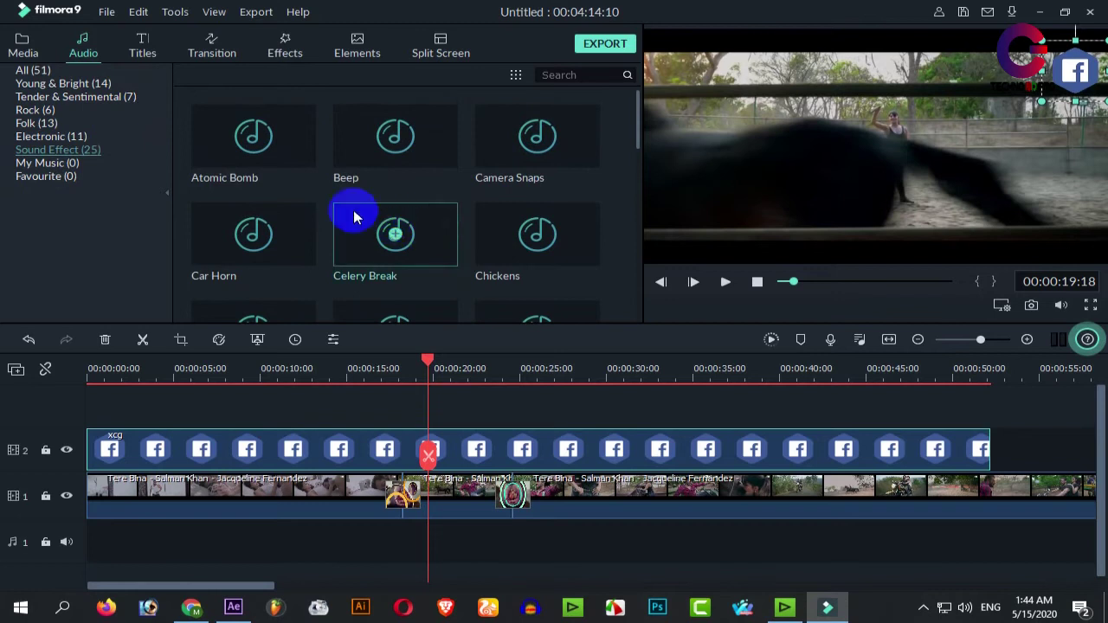
Look through the available titles and transitions, and examine the filters in the effects library.
click(152, 45)
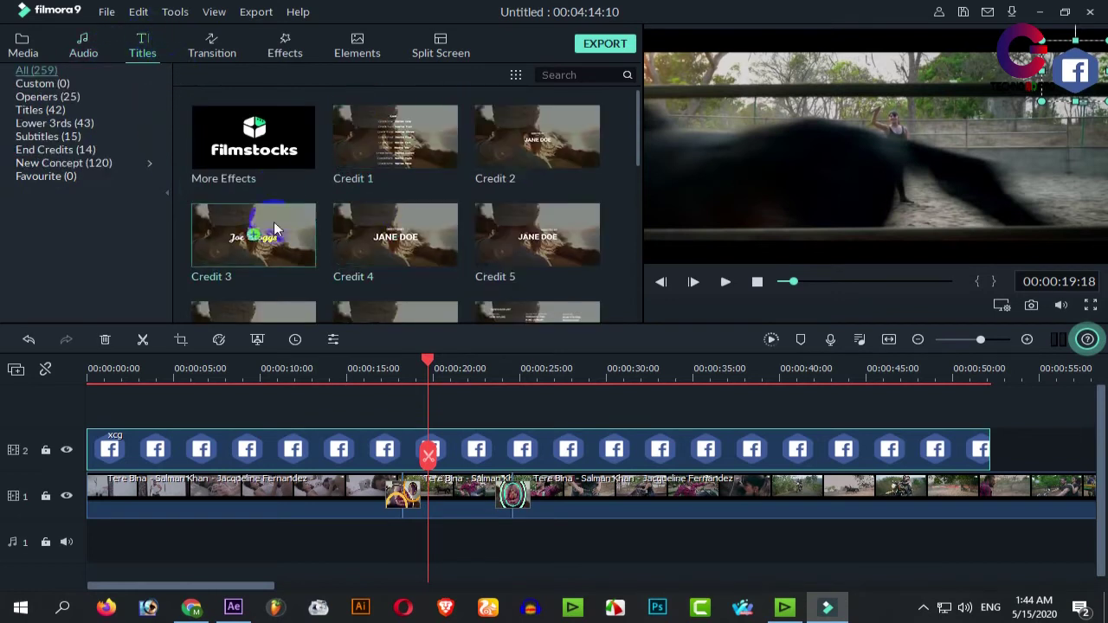
click(209, 54)
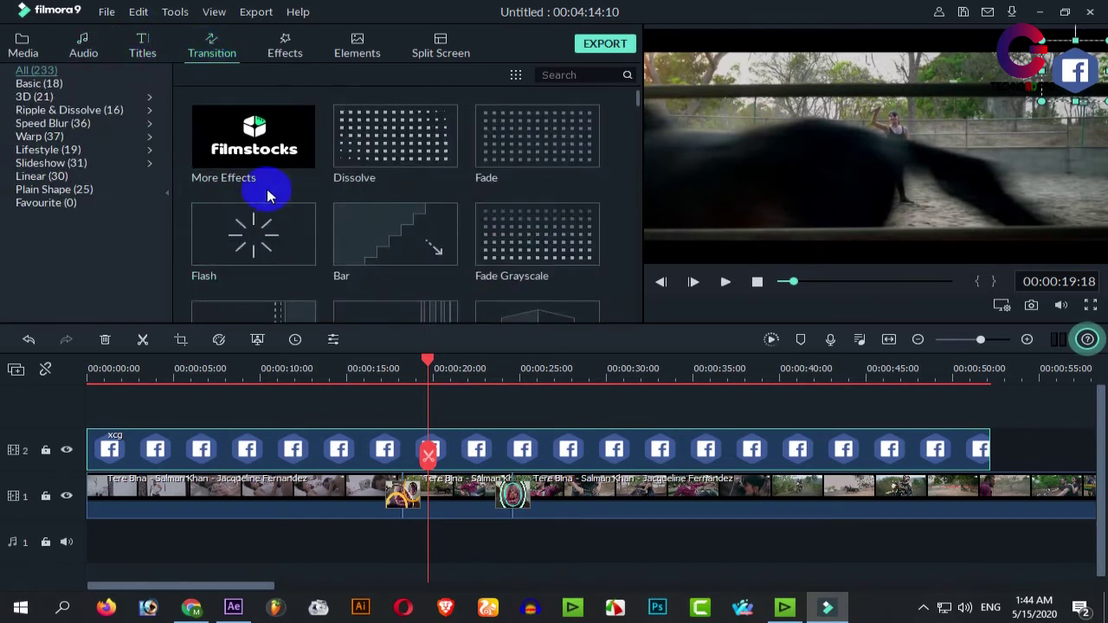
scroll(445, 230, down, 6)
scroll(398, 249, down, 15)
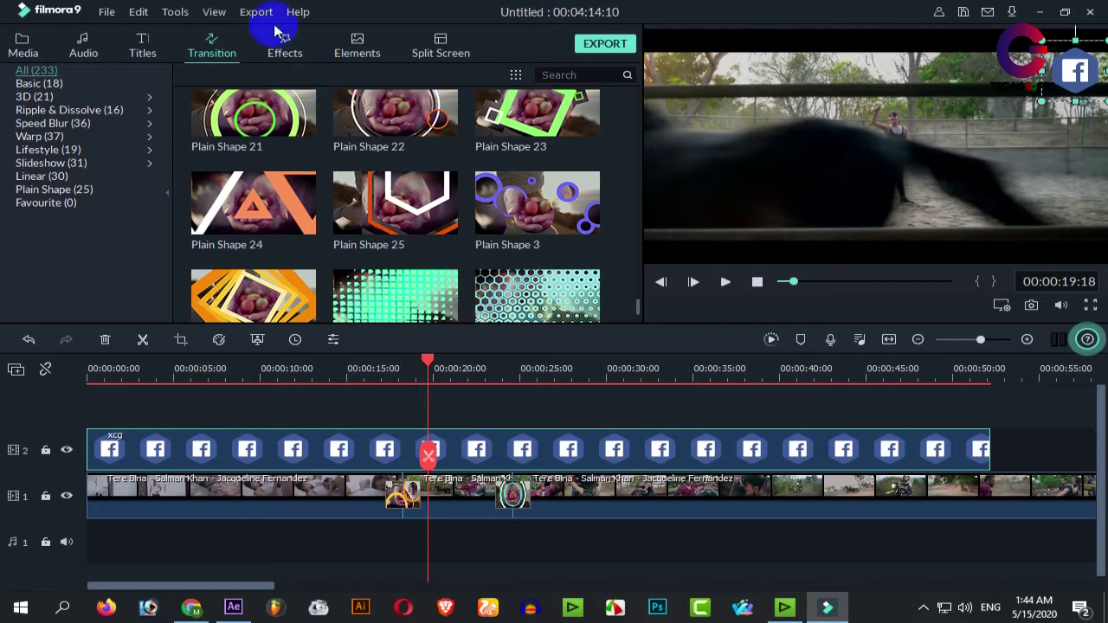
click(288, 47)
scroll(432, 190, down, 5)
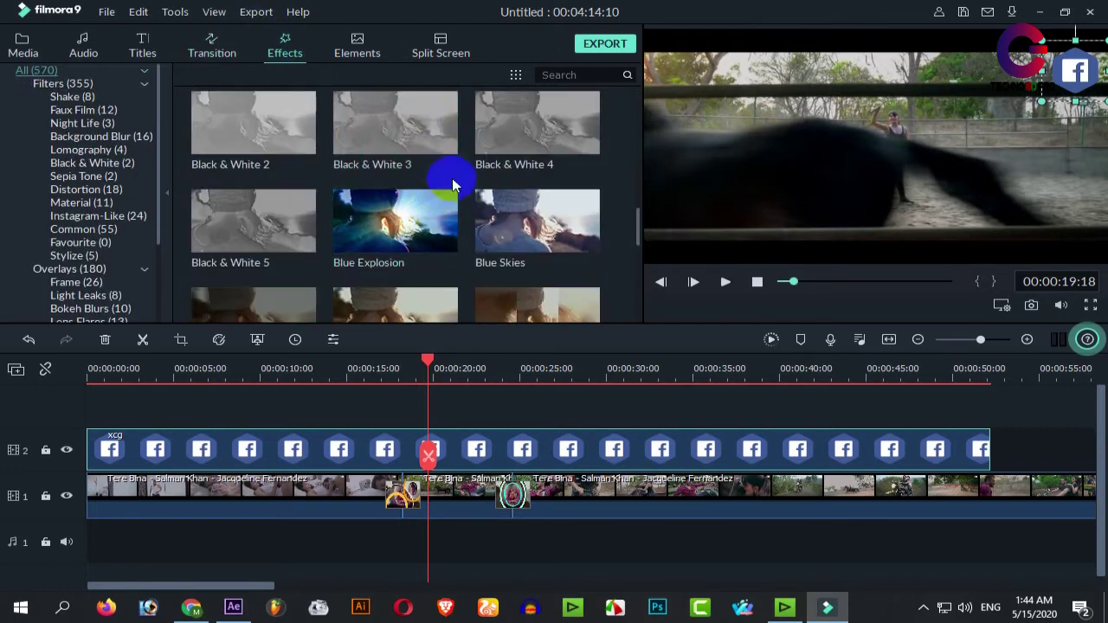
scroll(430, 240, down, 3)
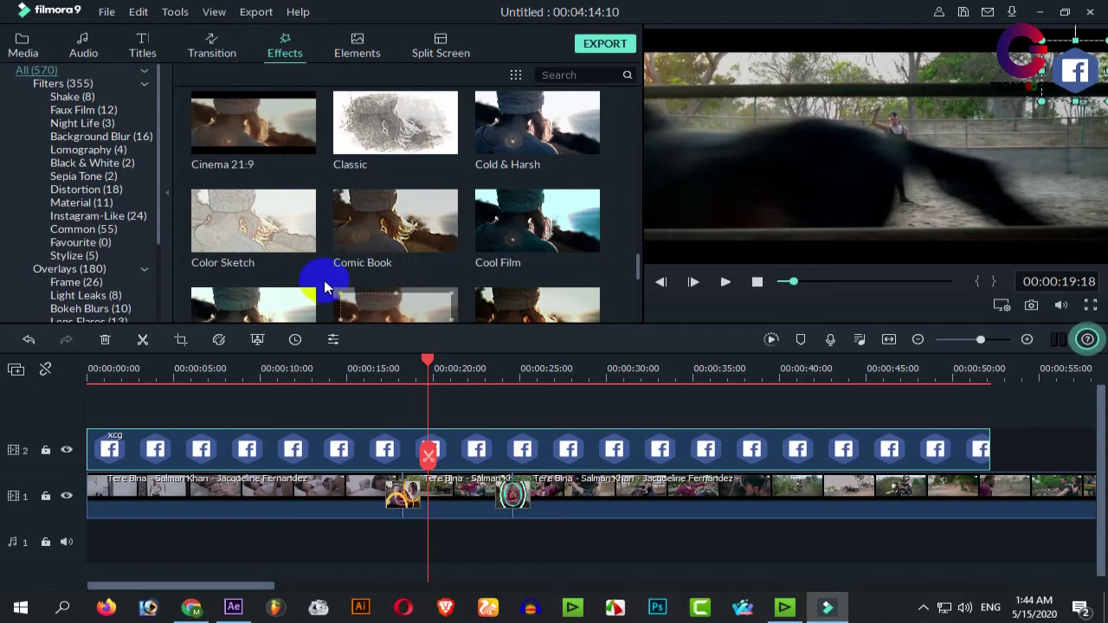
scroll(294, 243, down, 5)
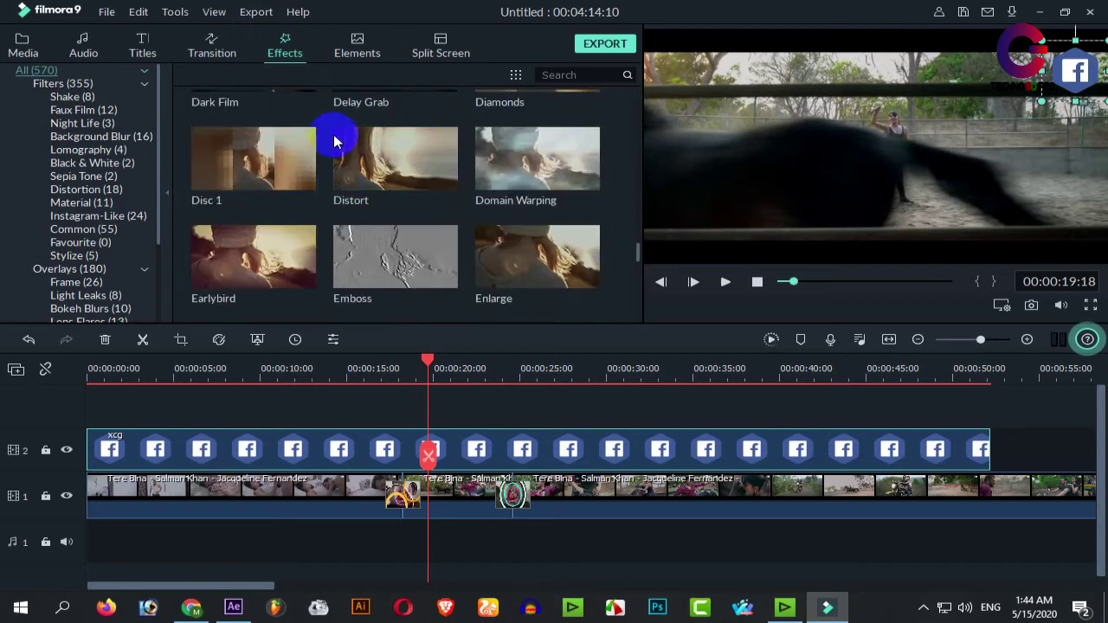
scroll(329, 165, down, 3)
scroll(410, 227, up, 10)
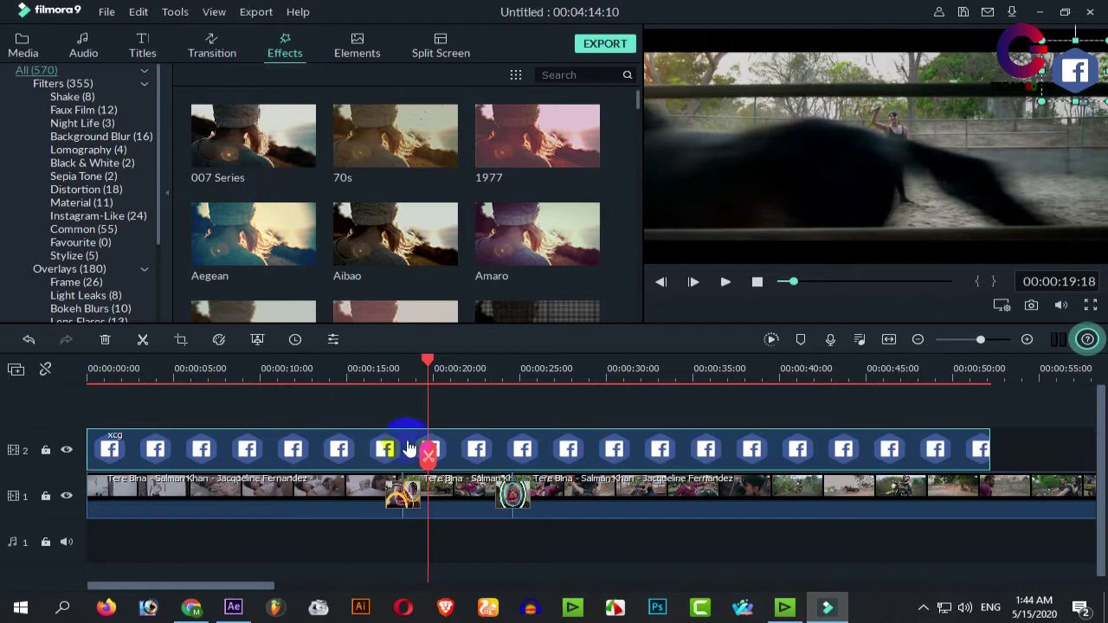
Split the opening clip on video track 1 at 00:00:03:21.
drag(429, 364, 156, 498)
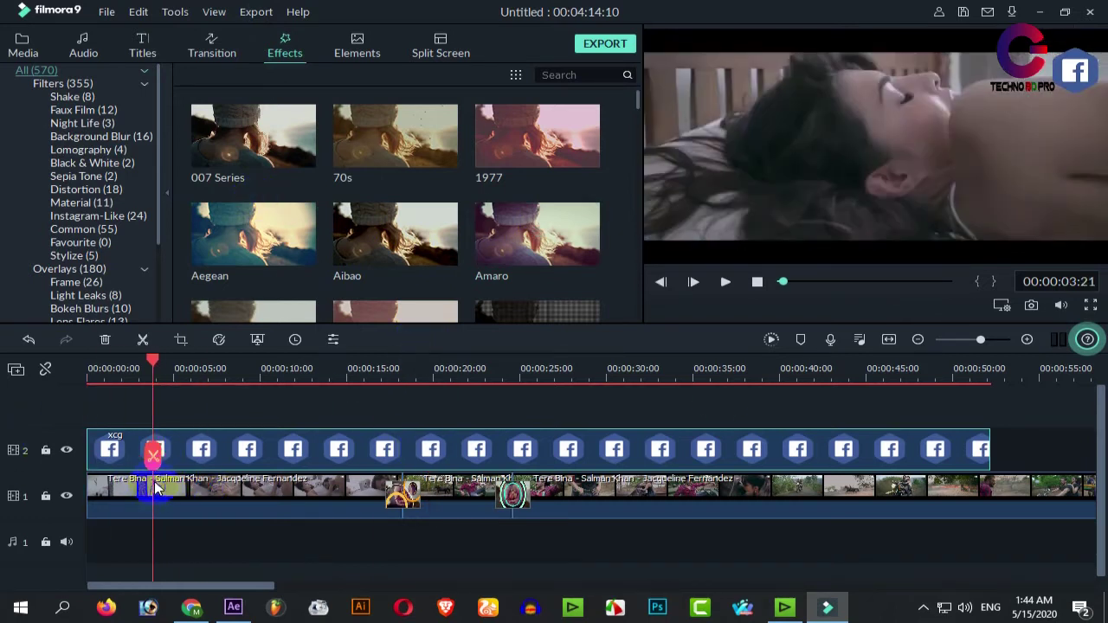
click(153, 486)
click(154, 452)
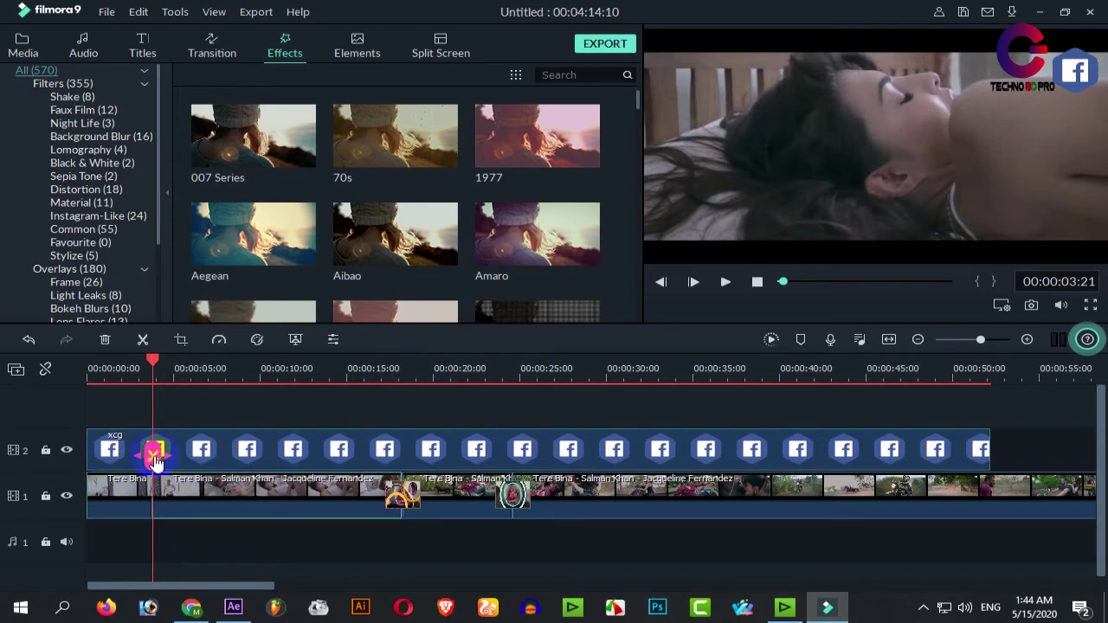
Apply the Aegean filter to the short opening clip on video track 1 and check the filtered frames near its start.
drag(156, 361, 121, 364)
click(108, 489)
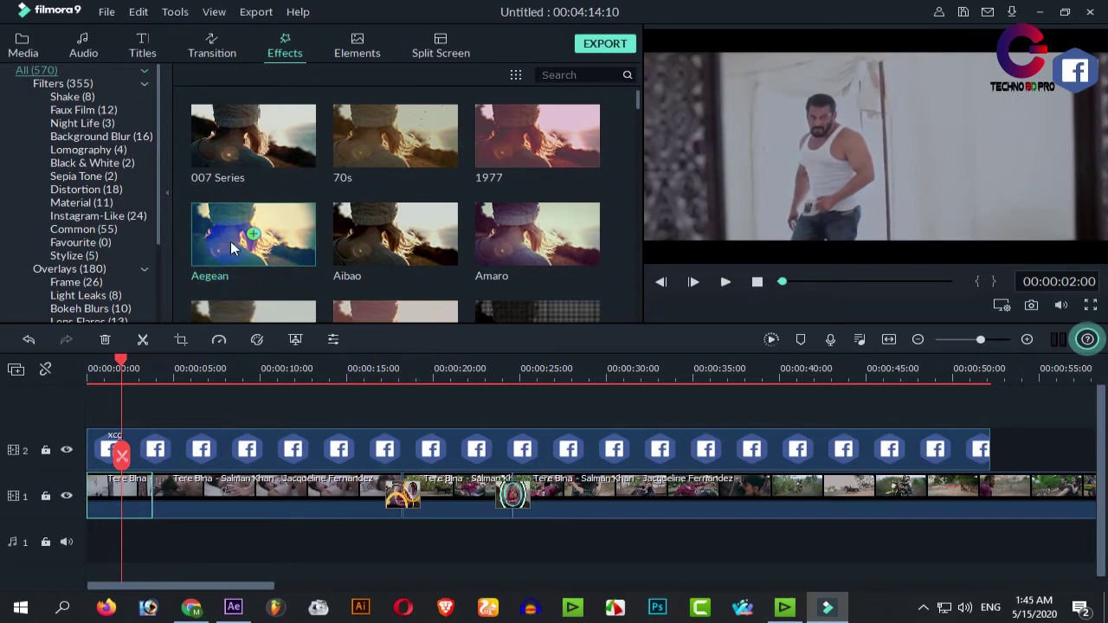
drag(206, 243, 114, 491)
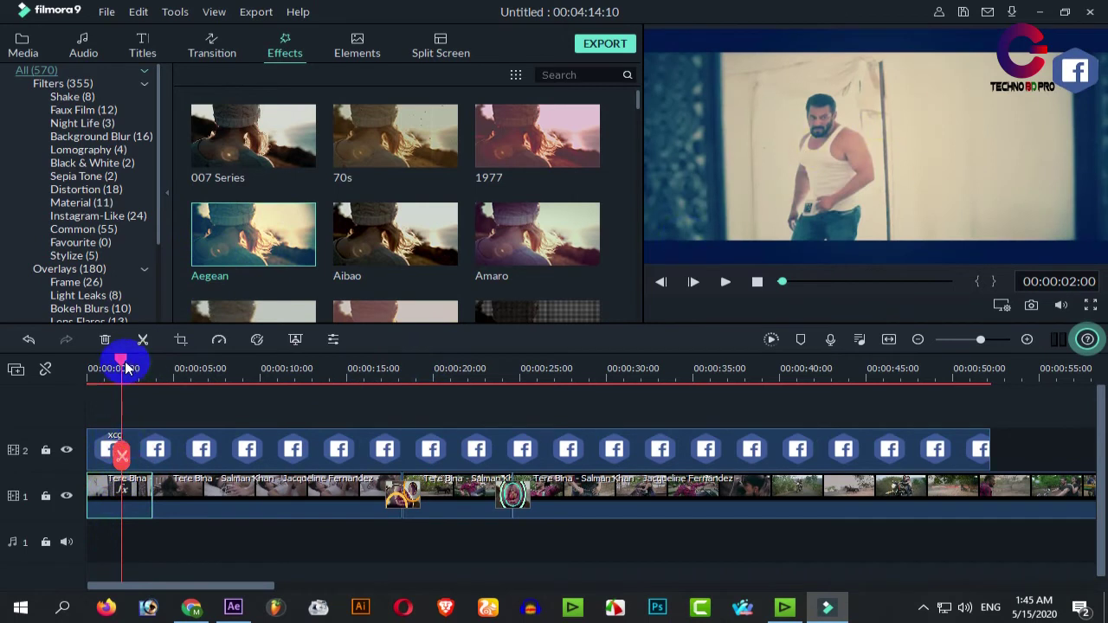
scroll(126, 368, down, 3)
drag(94, 370, 62, 366)
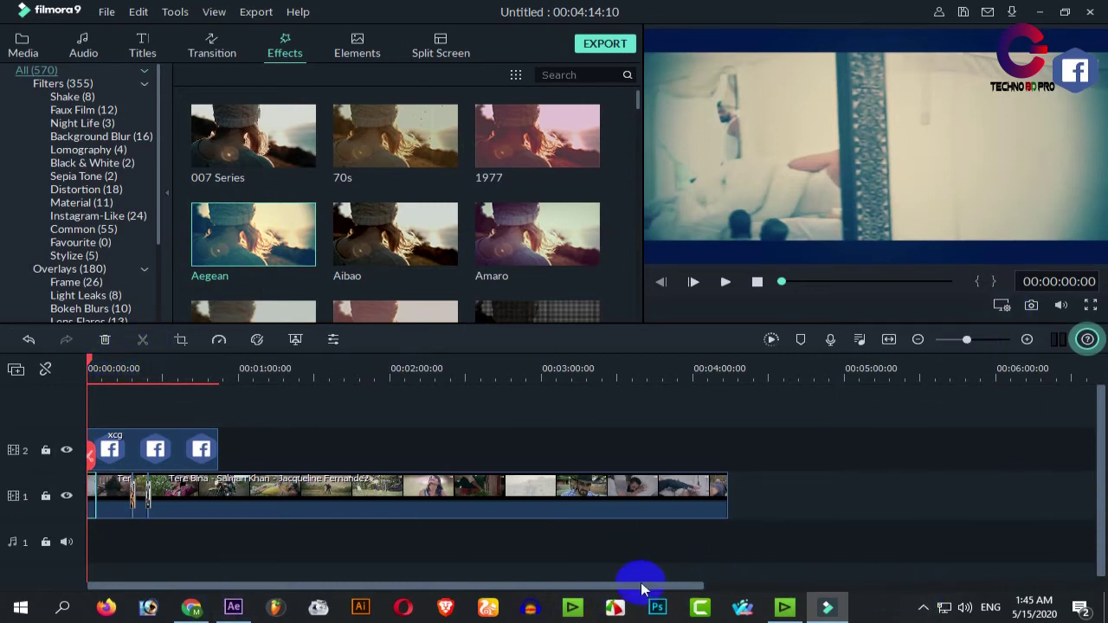
drag(967, 339, 981, 342)
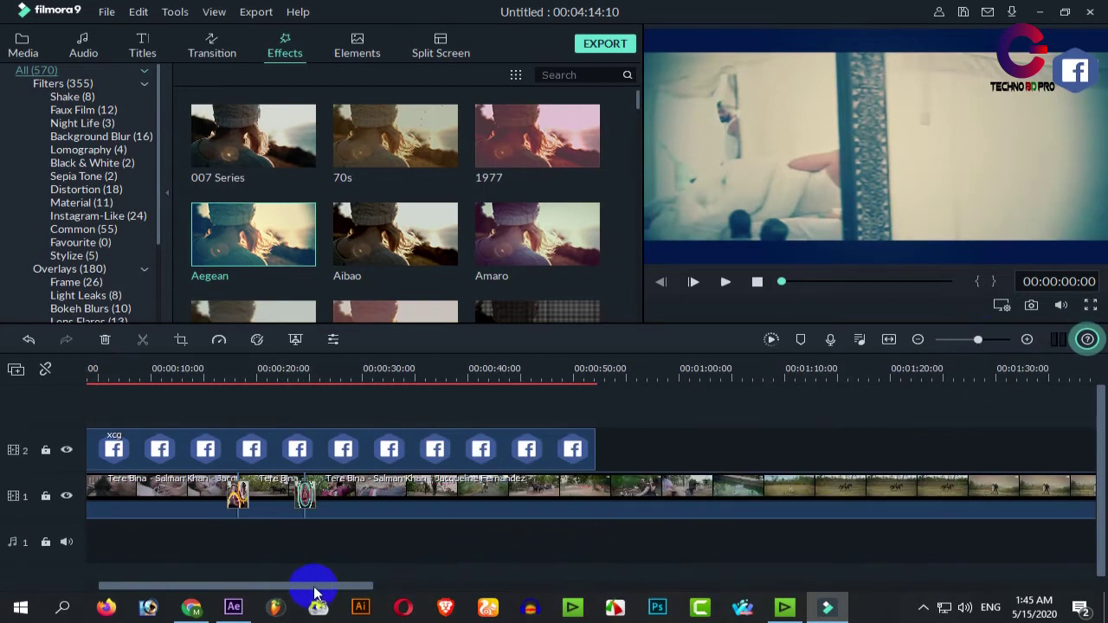
drag(317, 594, 208, 591)
click(97, 367)
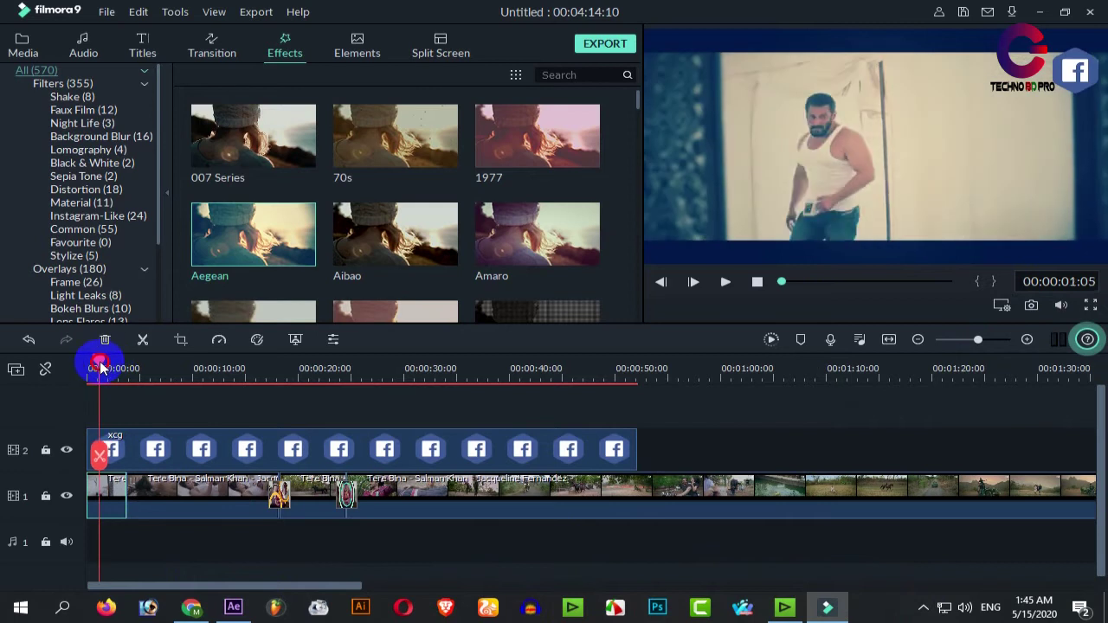
Browse the elements library and place Element Love 1 directly after the xcg image on video track 2.
click(367, 52)
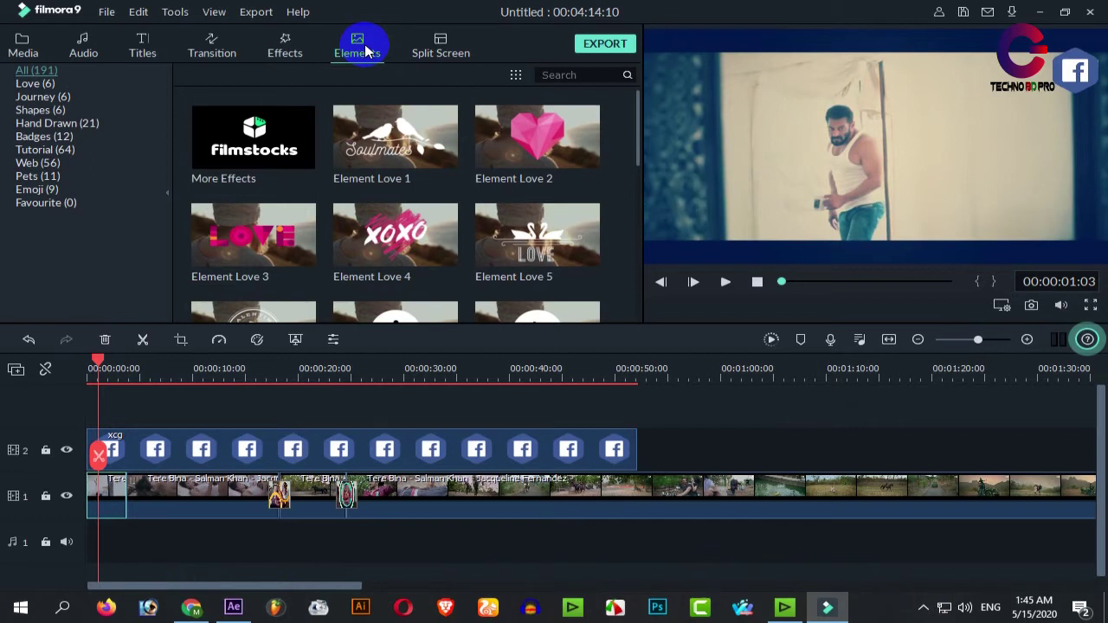
scroll(424, 232, down, 15)
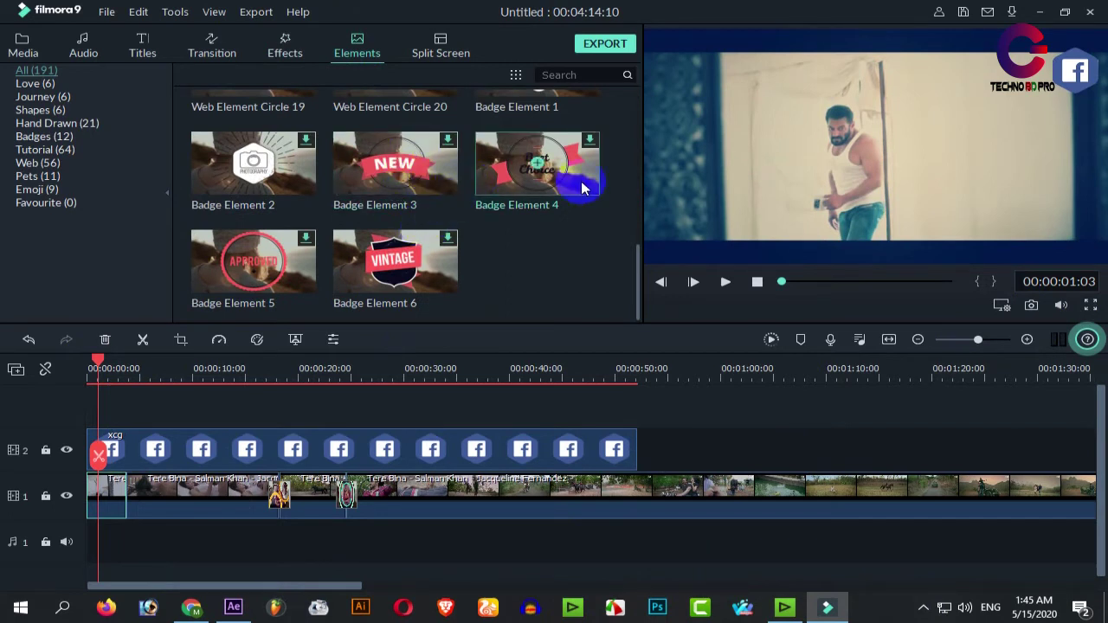
scroll(445, 217, up, 15)
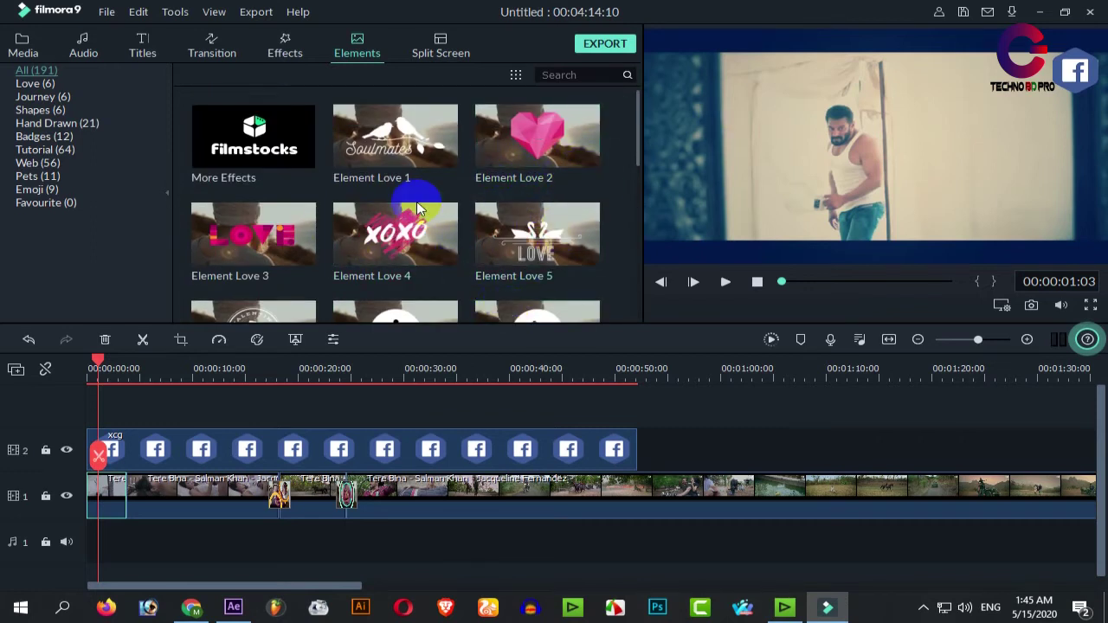
drag(397, 152, 654, 442)
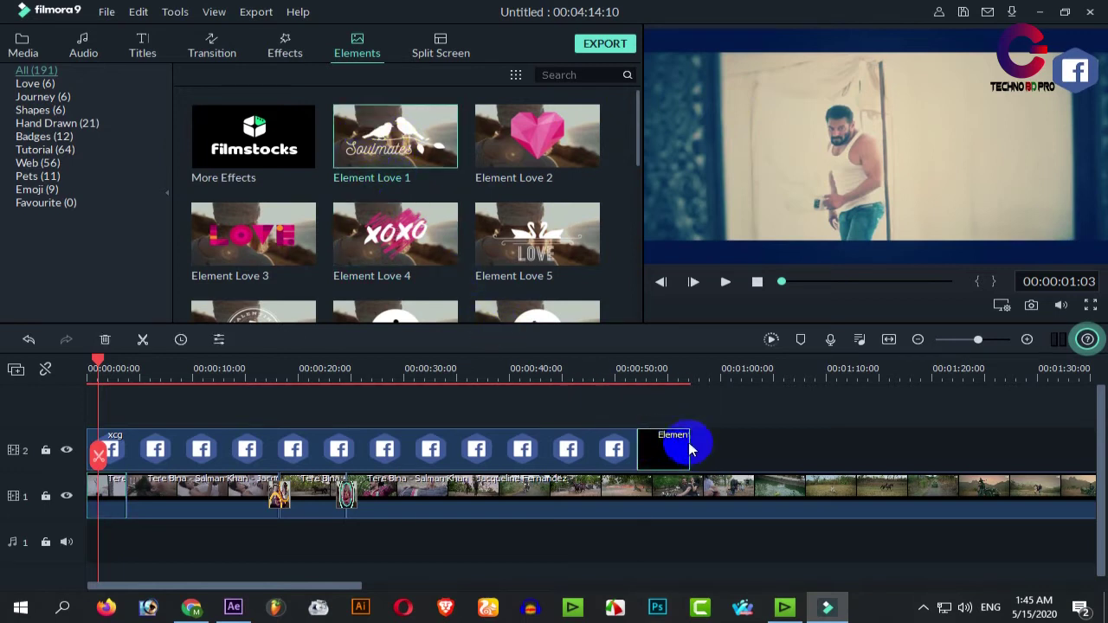
Preview the Element Love 1 animation by playing the timeline from 00:00:51:24.
click(640, 368)
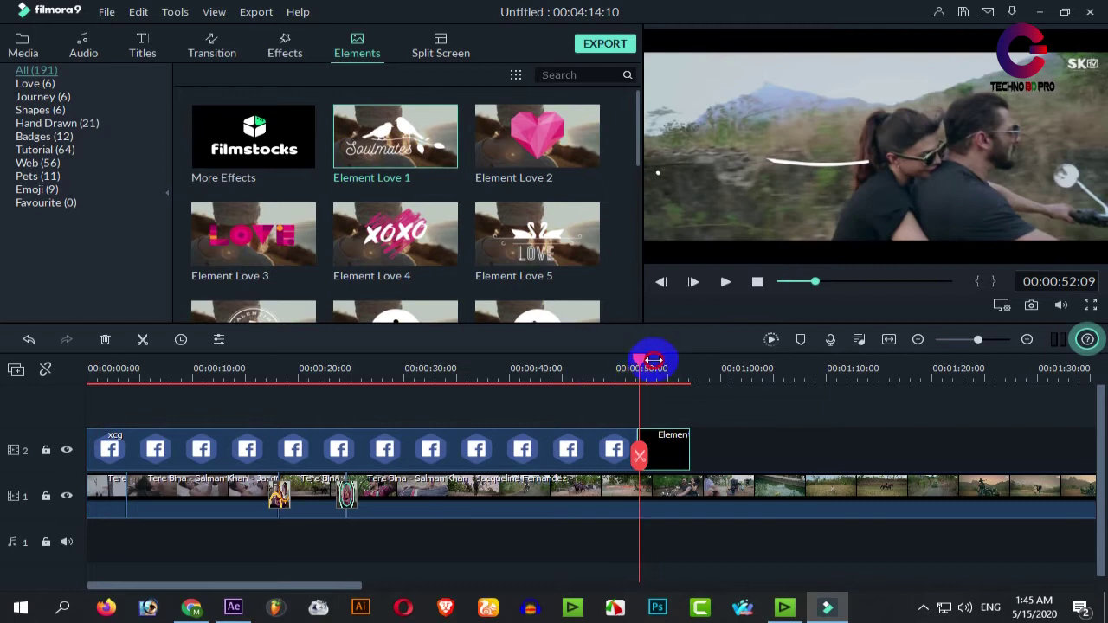
scroll(648, 362, up, 3)
scroll(653, 358, down, 3)
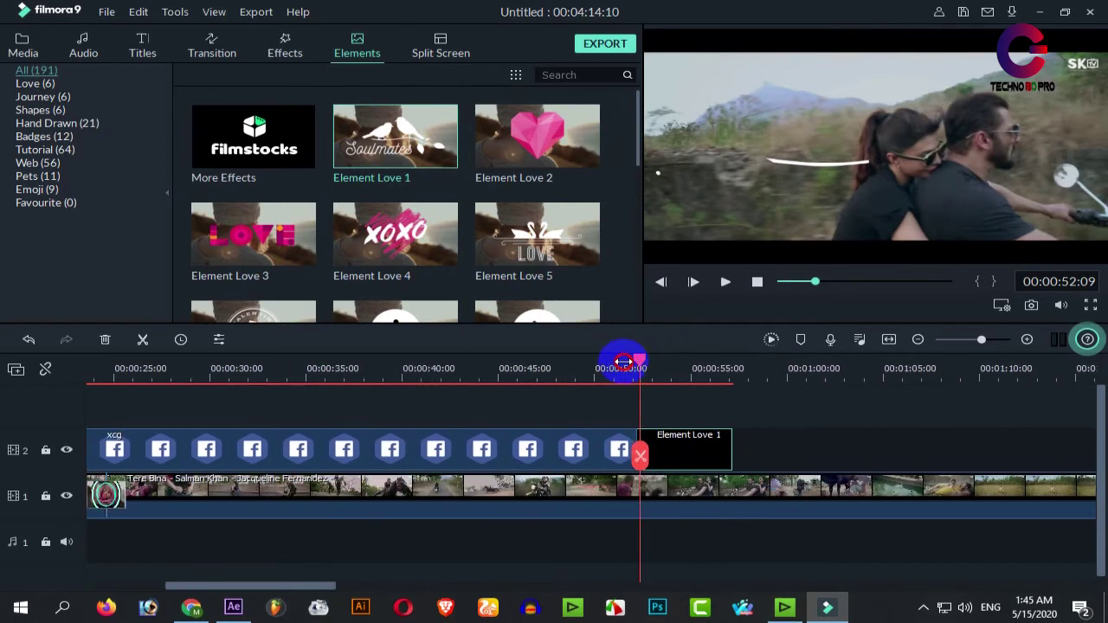
click(654, 361)
drag(654, 362, 635, 362)
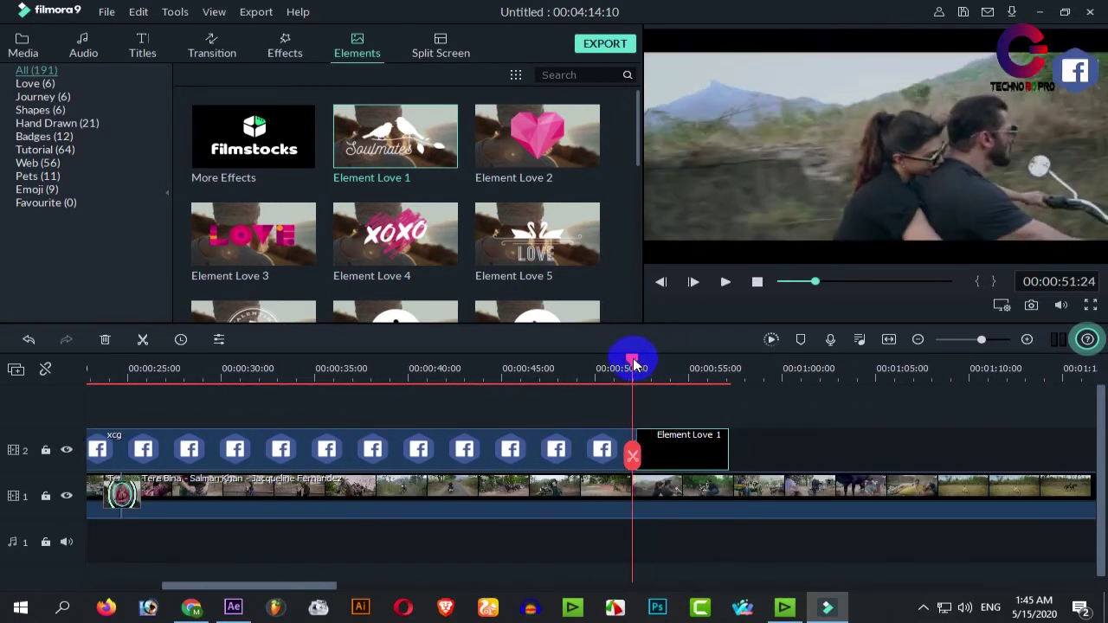
key(space)
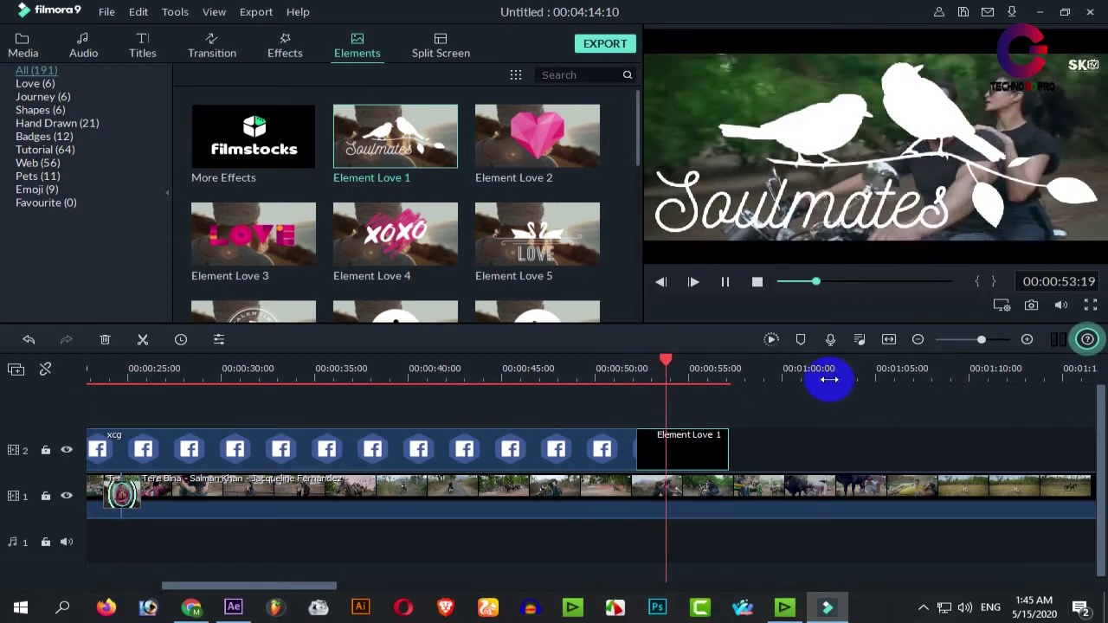
key(space)
Shrink the Soulmates element into the upper-left corner of the video frame and play it back from 00:00:52:04.
click(875, 143)
drag(1101, 253, 774, 111)
click(657, 459)
click(681, 362)
drag(681, 362, 639, 368)
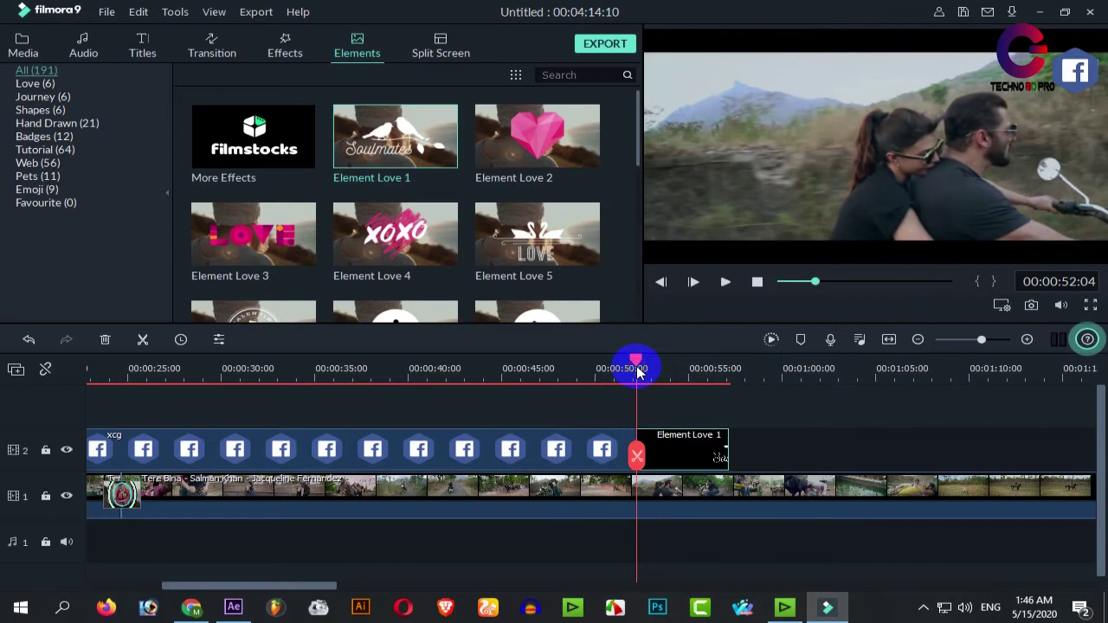
key(space)
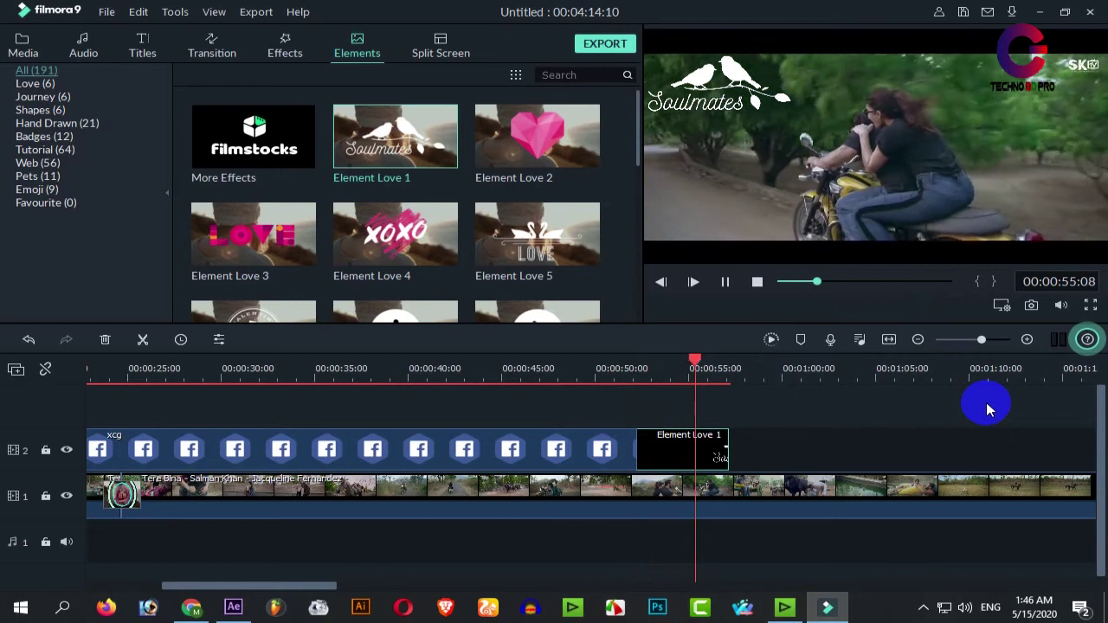
key(space)
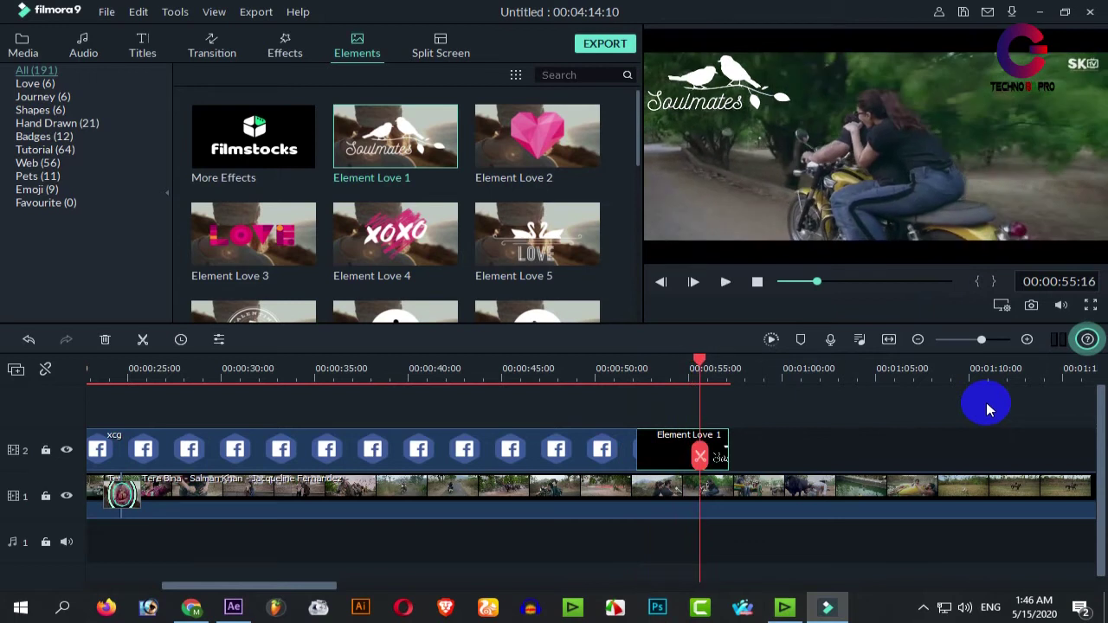
Add the three-column split screen layout after Element Love 1 on video track 2 and move the playhead to 00:00:59:01.
drag(289, 587, 303, 587)
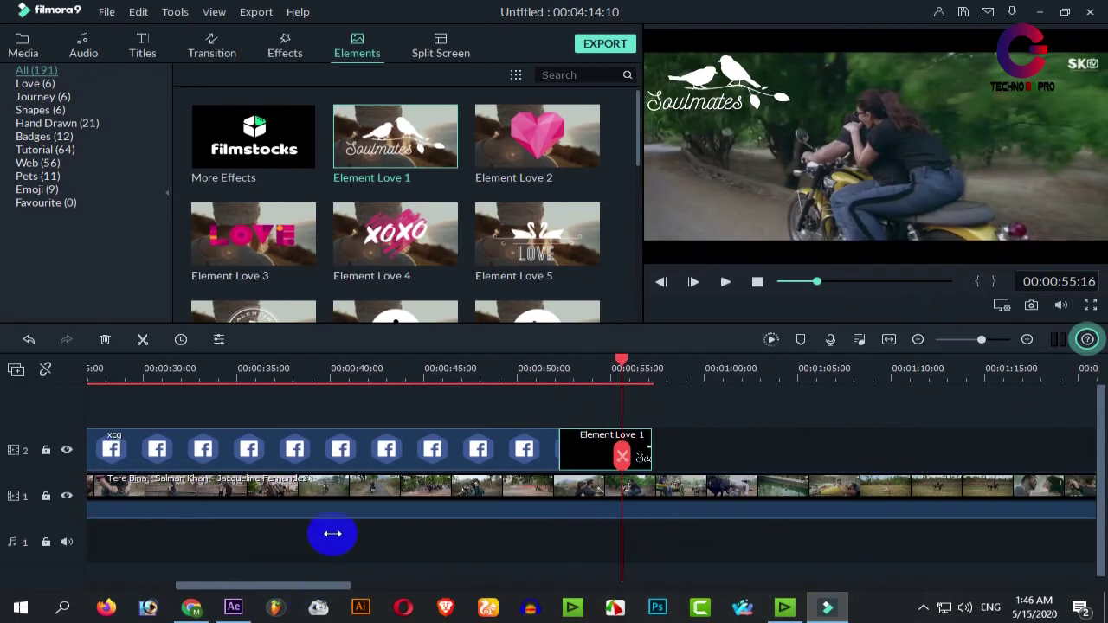
click(443, 50)
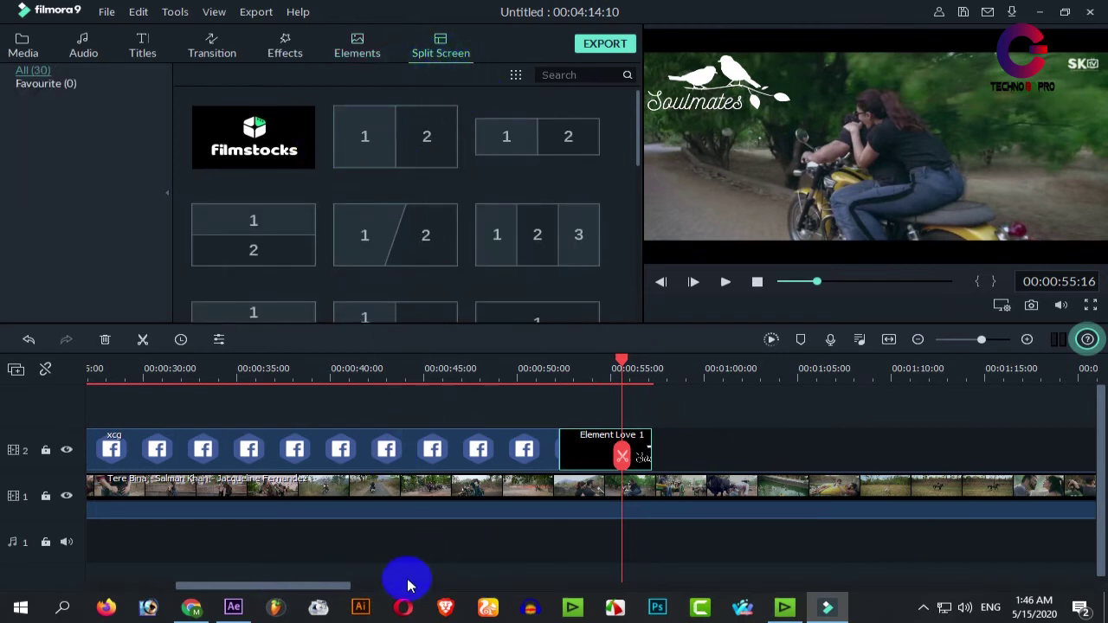
drag(263, 589, 289, 587)
drag(538, 250, 579, 446)
click(539, 372)
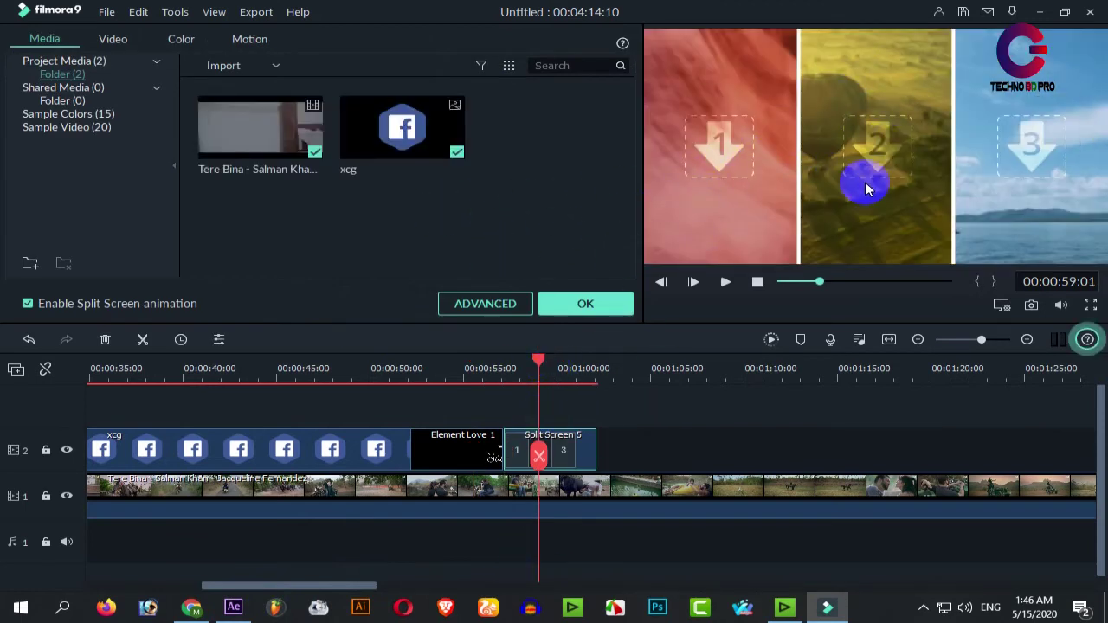
Fill section 1 of the split screen with the xcg image.
click(716, 115)
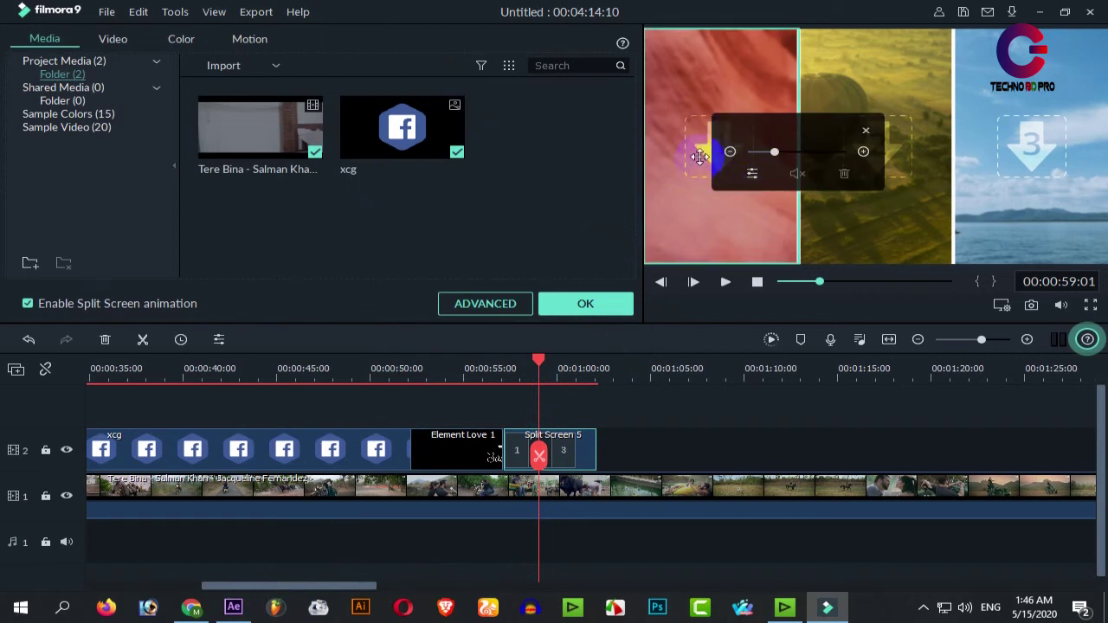
click(531, 227)
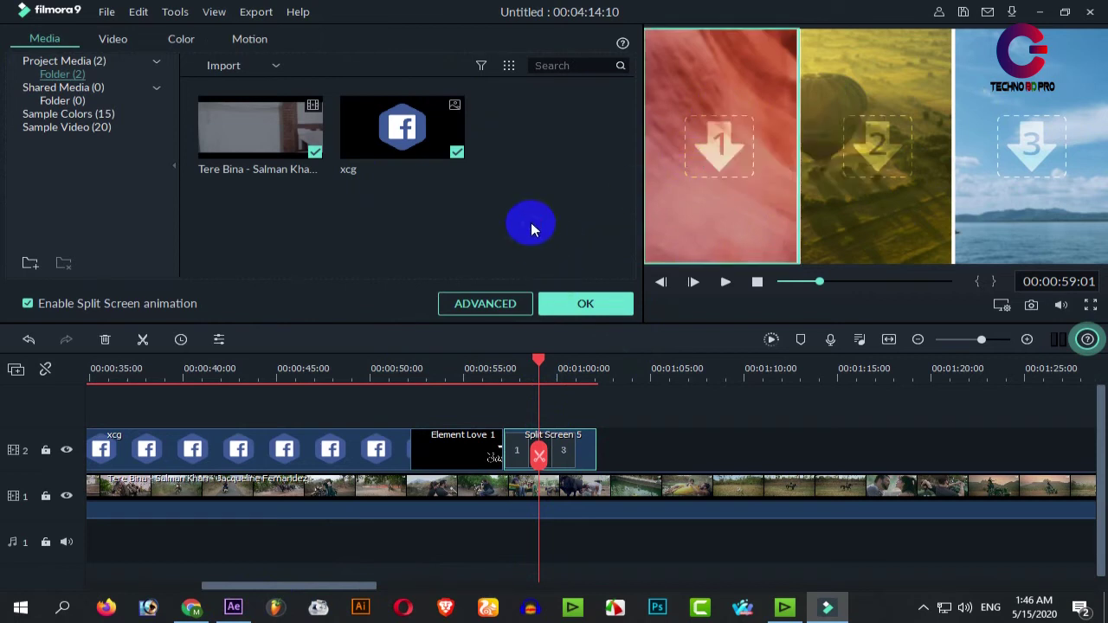
right_click(359, 208)
drag(433, 186, 763, 161)
Import the Vi-logo-OK and wab-logo images from the Desktop into the project media.
right_click(407, 215)
click(459, 223)
scroll(534, 155, down, 10)
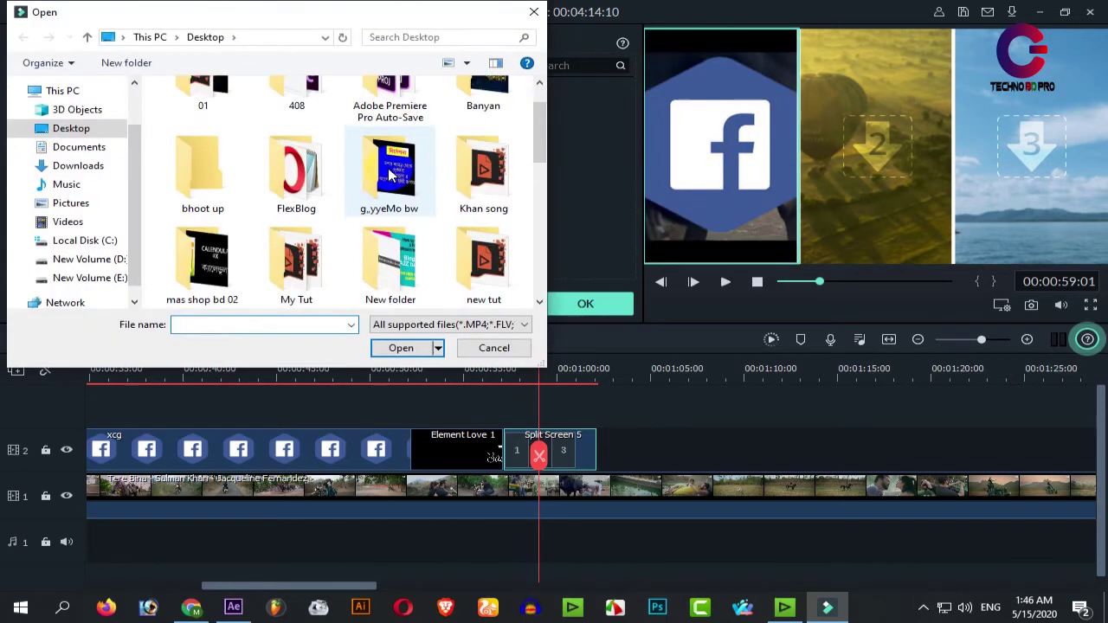
click(189, 283)
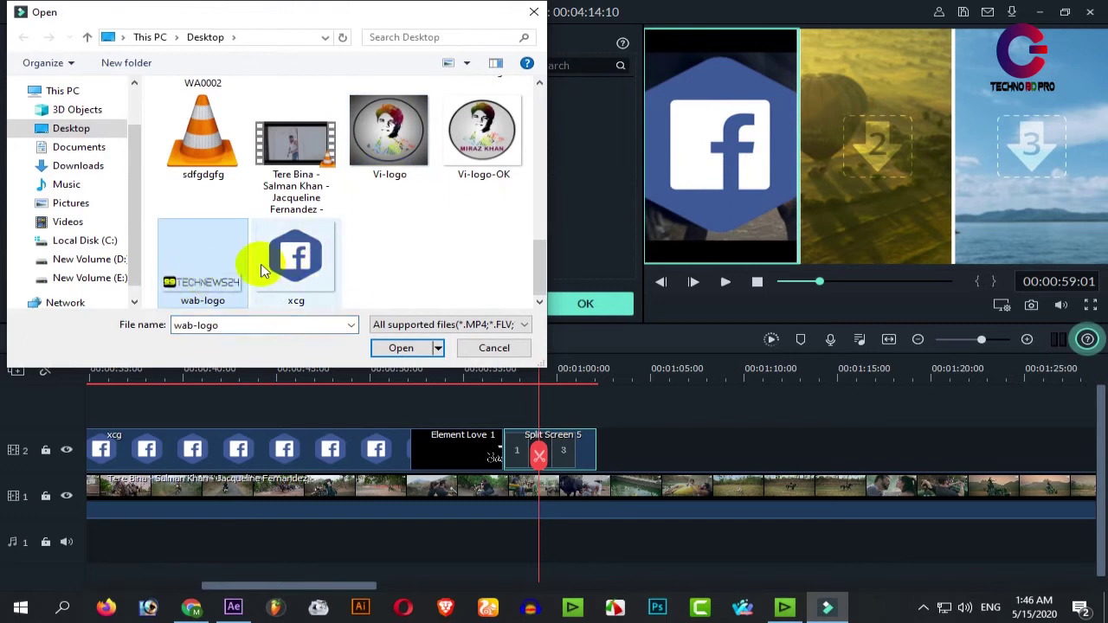
click(391, 169)
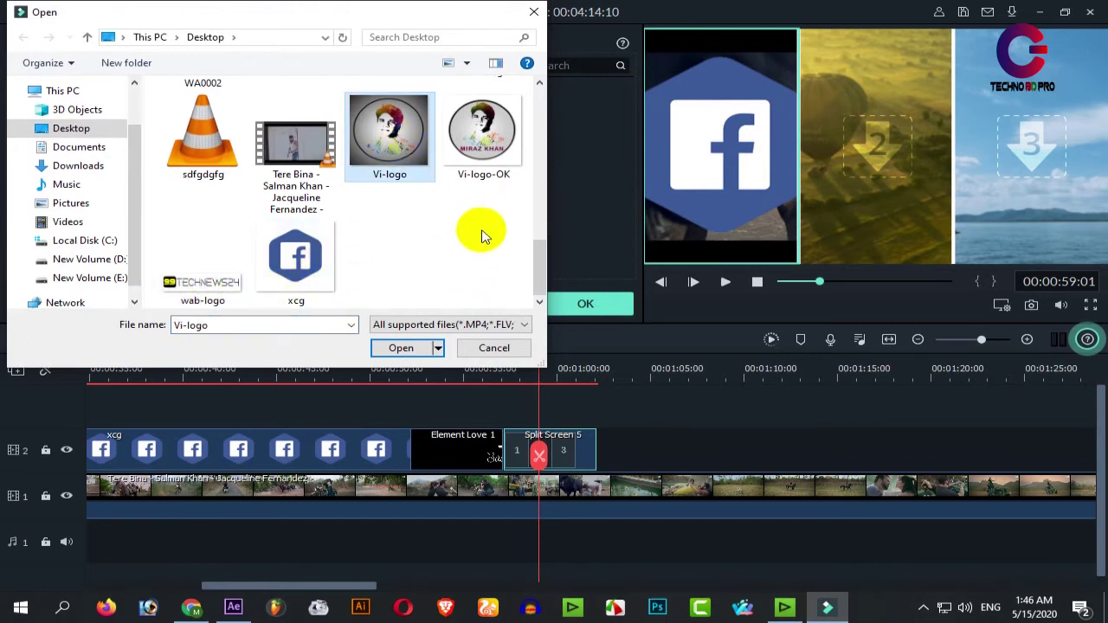
ctrl+click(478, 154)
ctrl+click(400, 130)
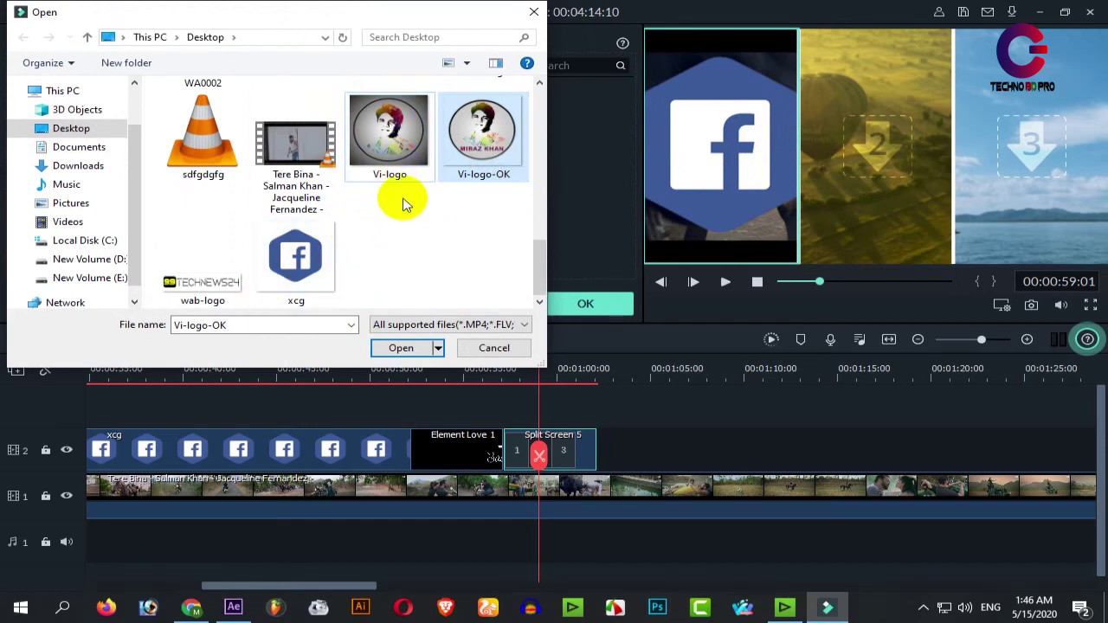
ctrl+click(400, 134)
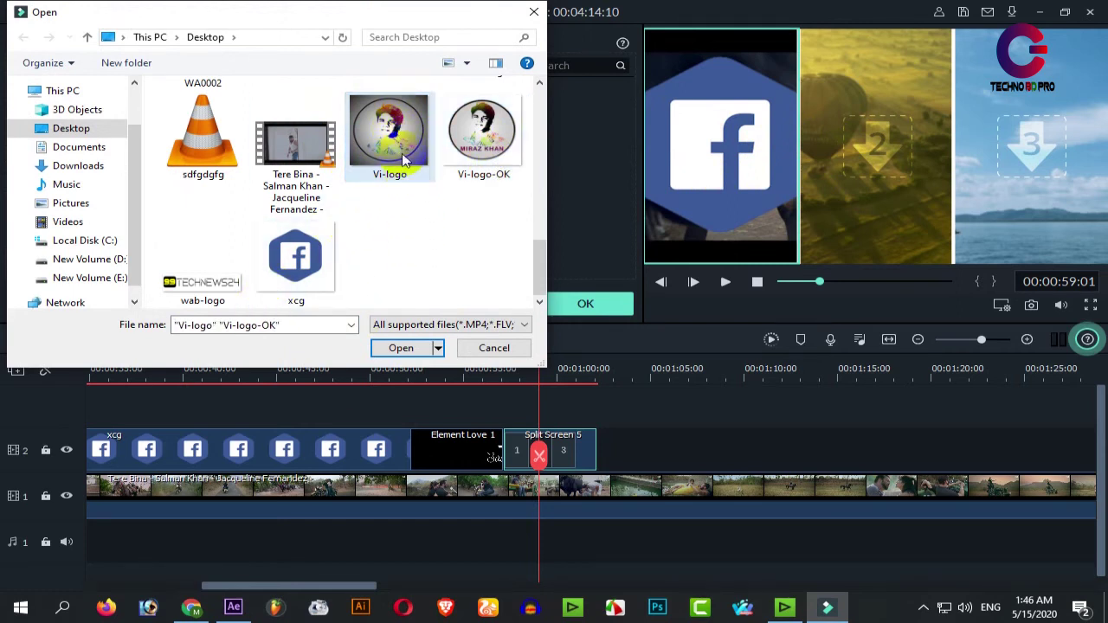
click(403, 156)
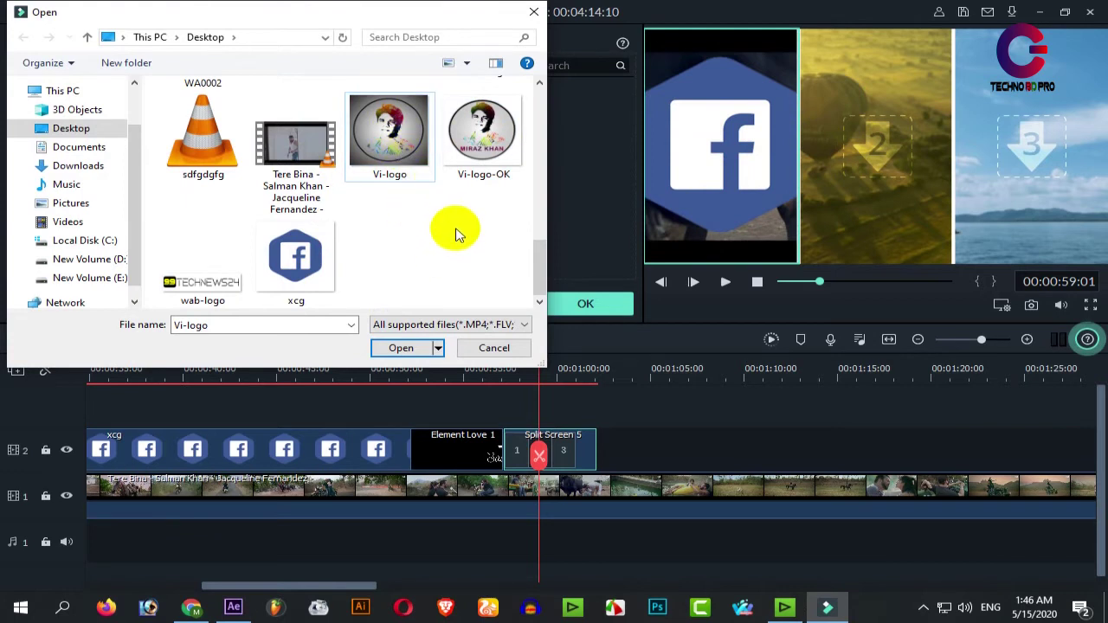
click(485, 135)
ctrl+click(227, 301)
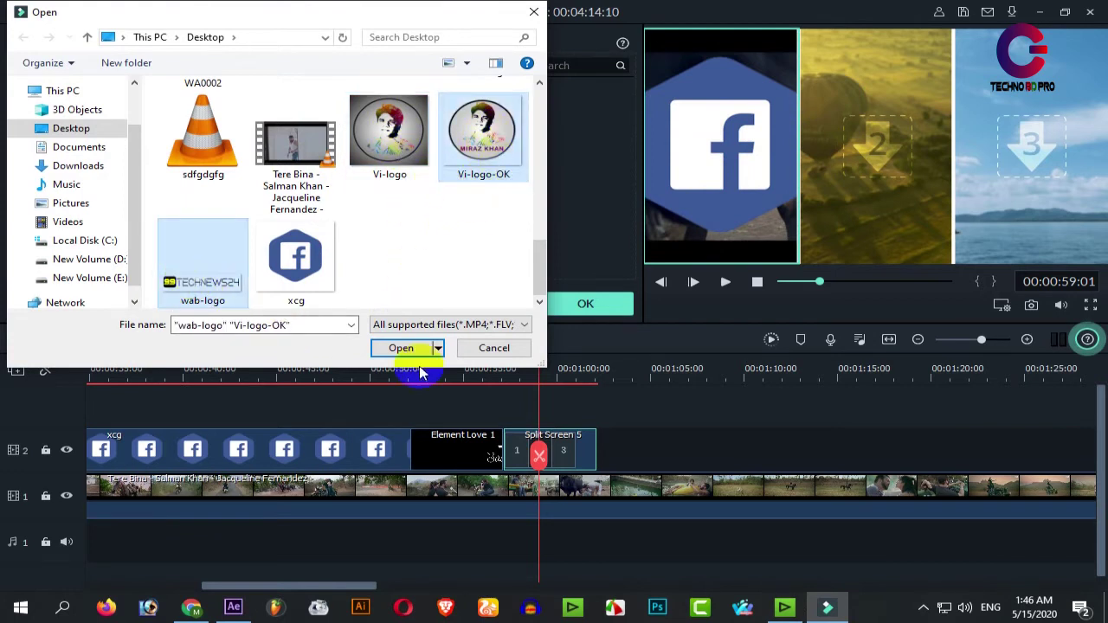
click(401, 350)
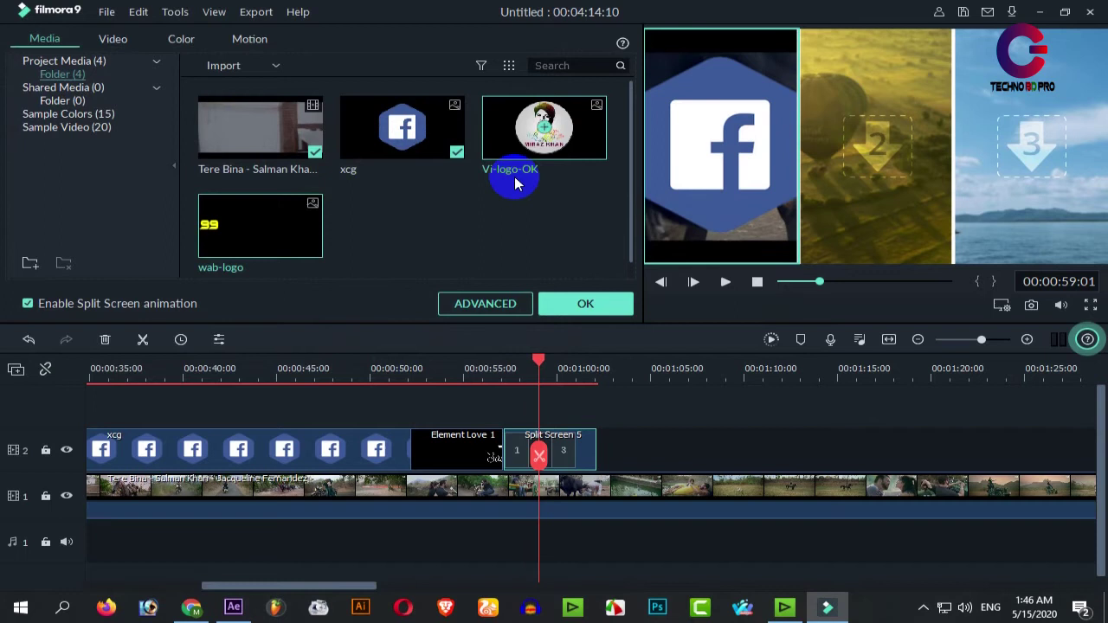
Fill section 2 of the split screen with the wab-logo image and section 3 with the Vi-logo-OK image.
click(861, 152)
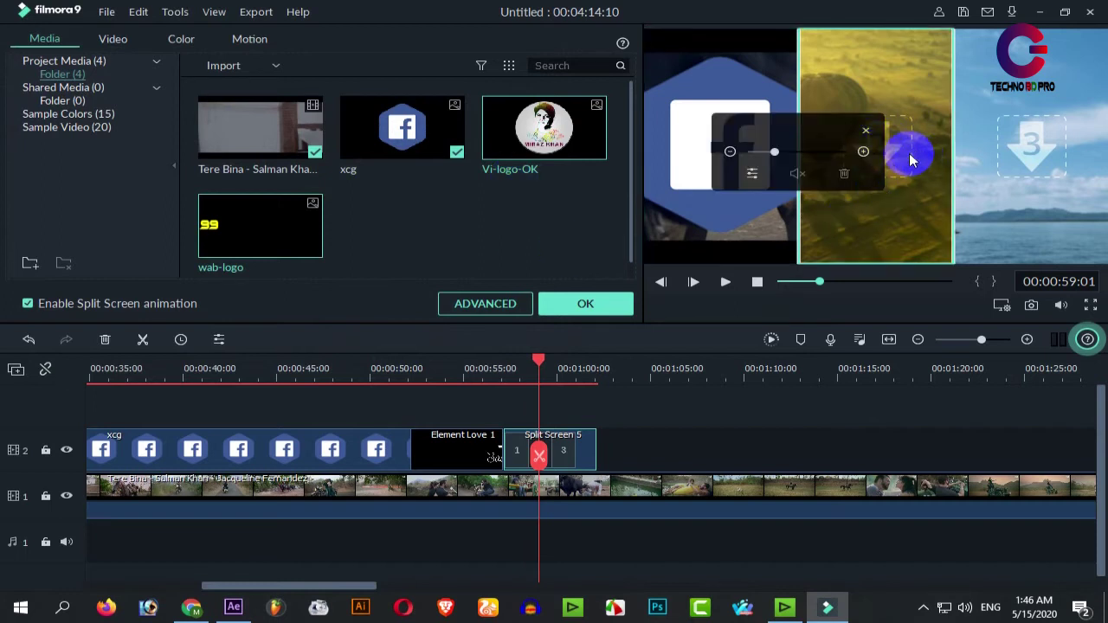
click(591, 141)
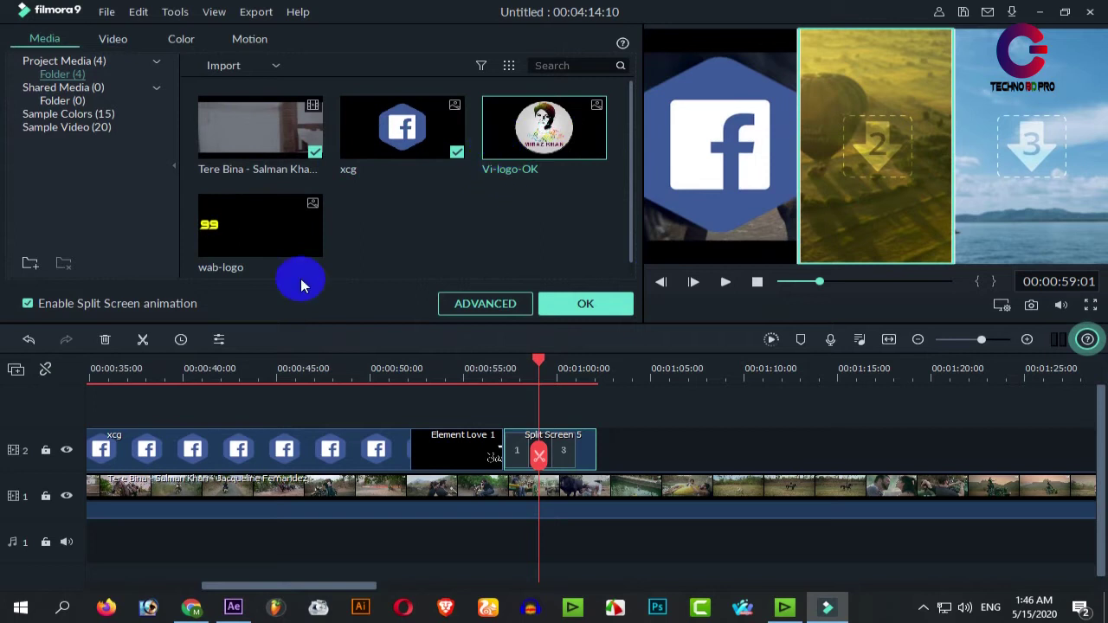
click(258, 244)
drag(266, 245, 893, 224)
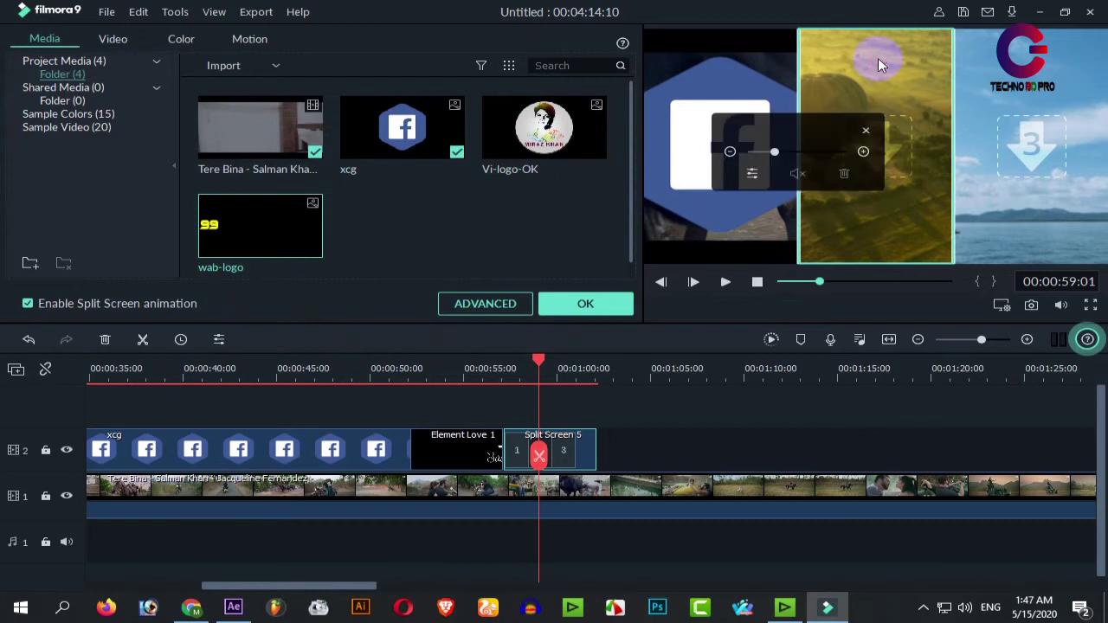
click(866, 131)
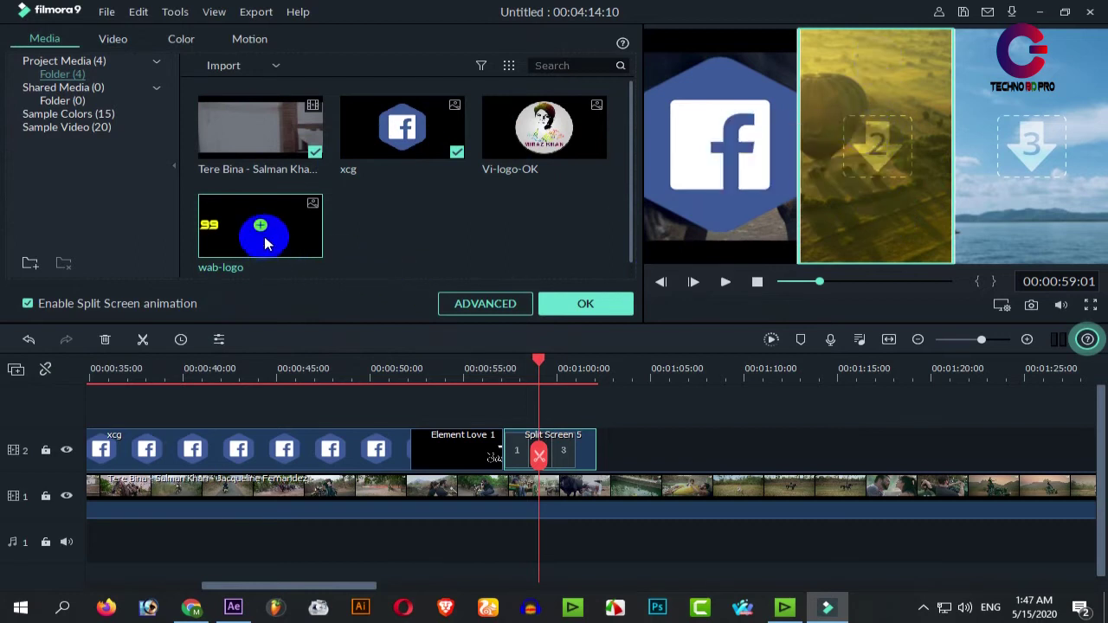
drag(264, 242, 883, 157)
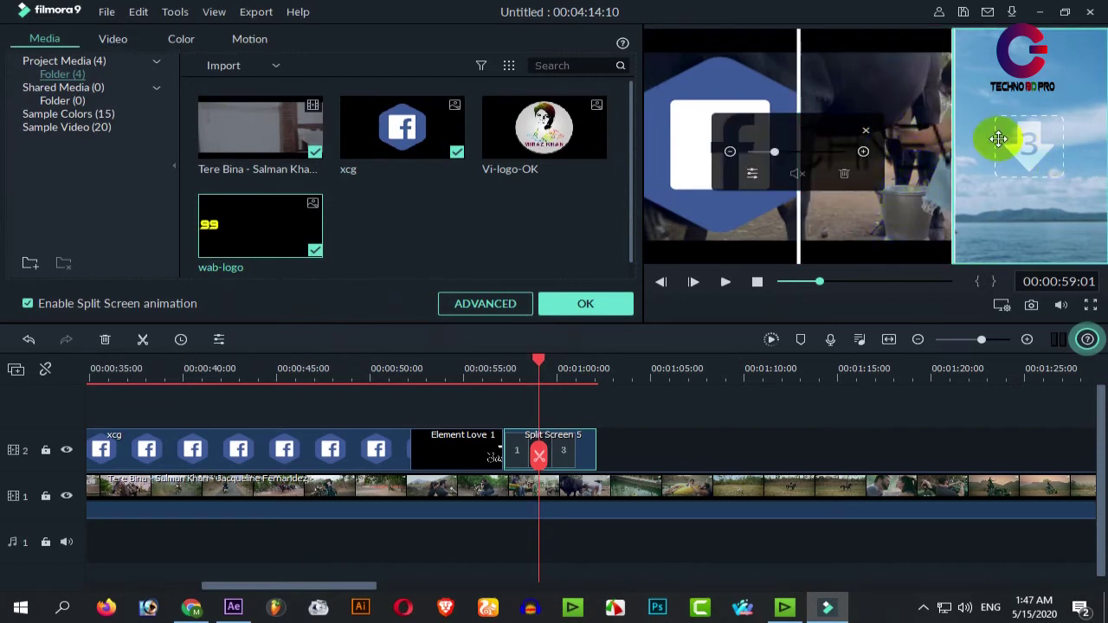
drag(530, 135, 1037, 176)
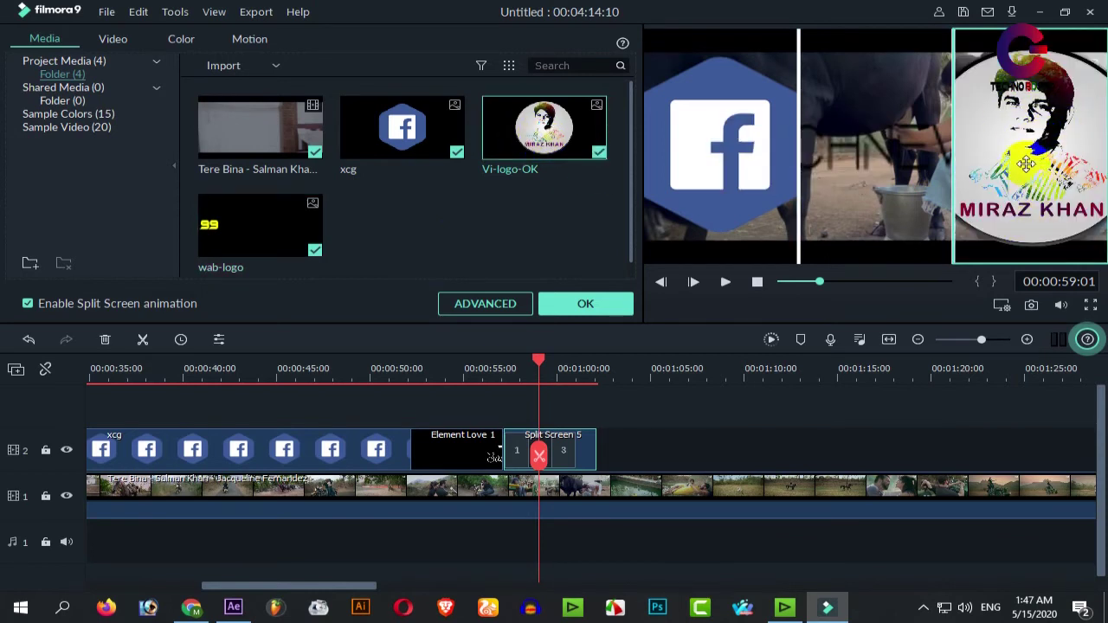
Play back the split screen from just before its start and accept its settings.
drag(540, 364, 499, 366)
key(space)
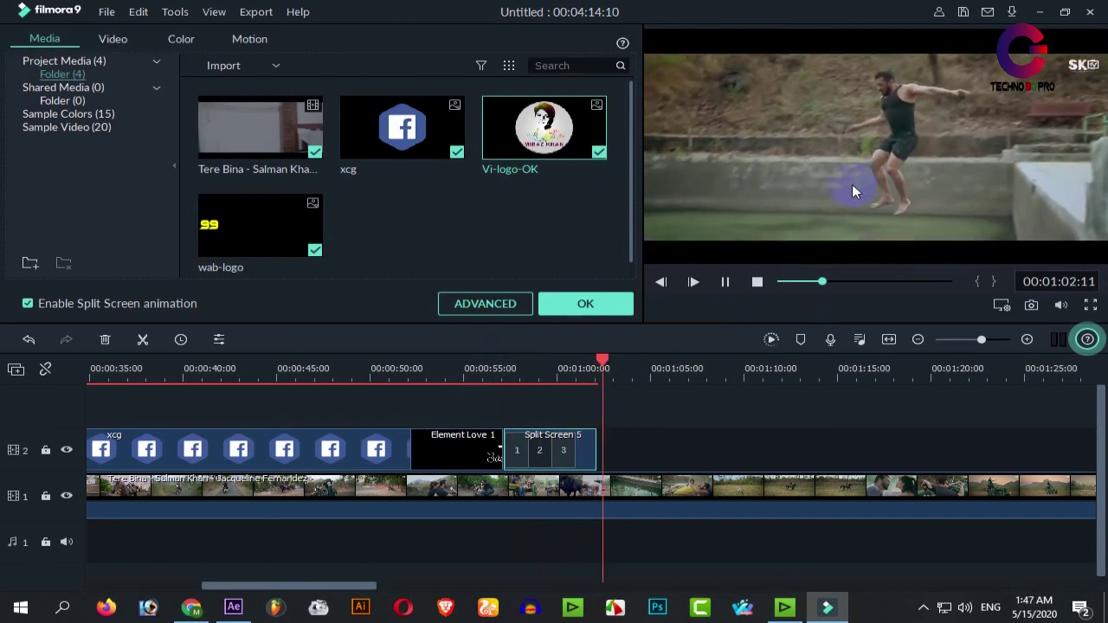
key(space)
click(585, 308)
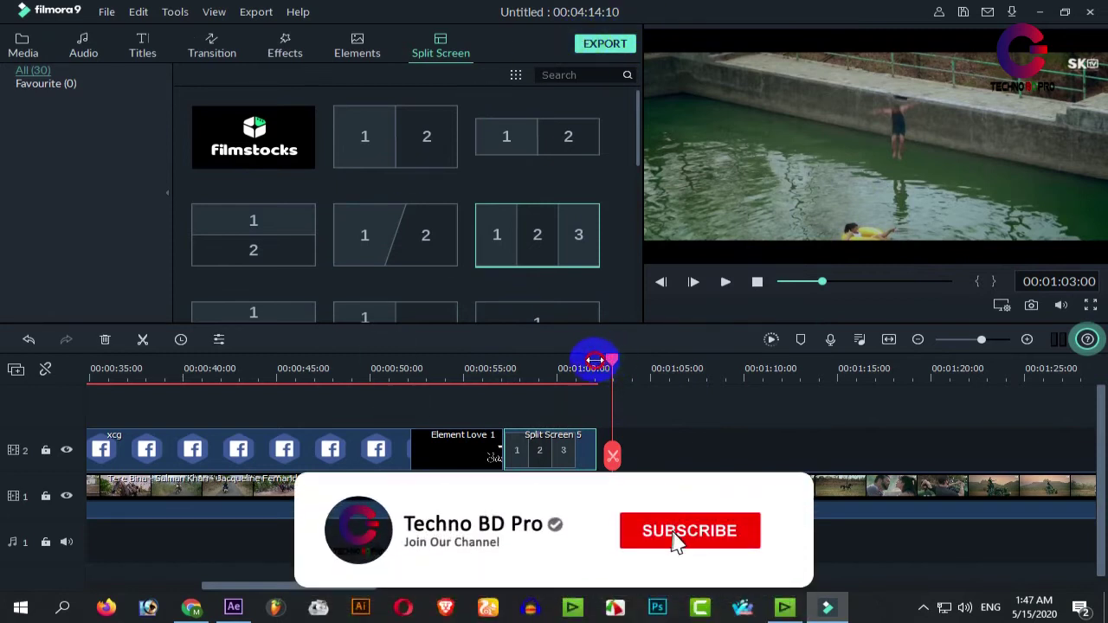
Add the Credit 4 title on video track 2 past the split screen clip and move the playhead onto it at 00:01:11:24.
scroll(595, 360, down, 5)
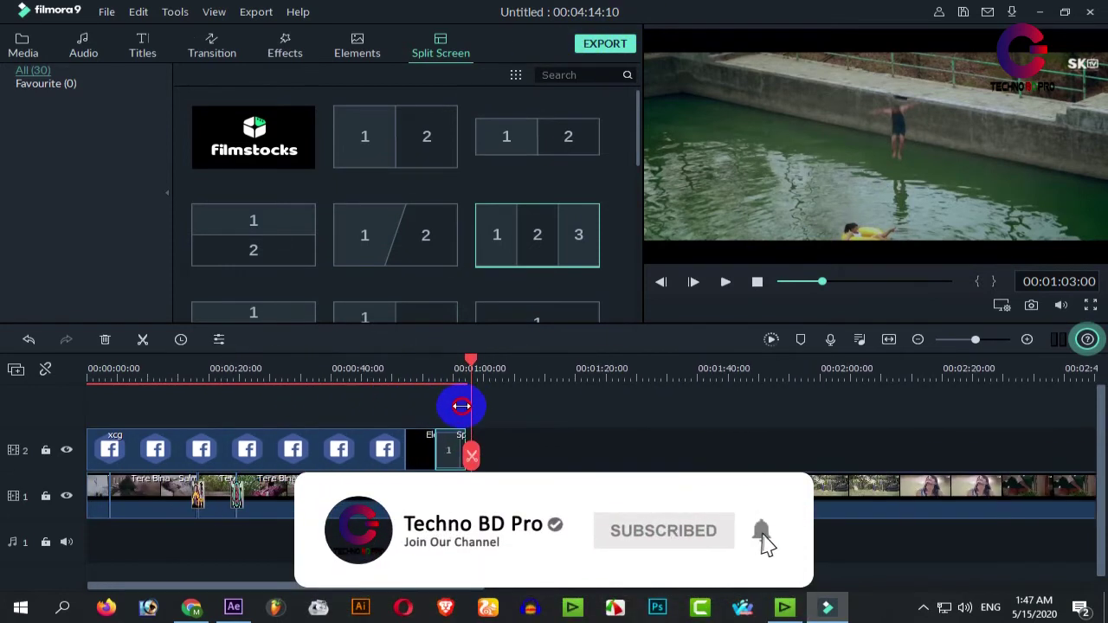
click(143, 48)
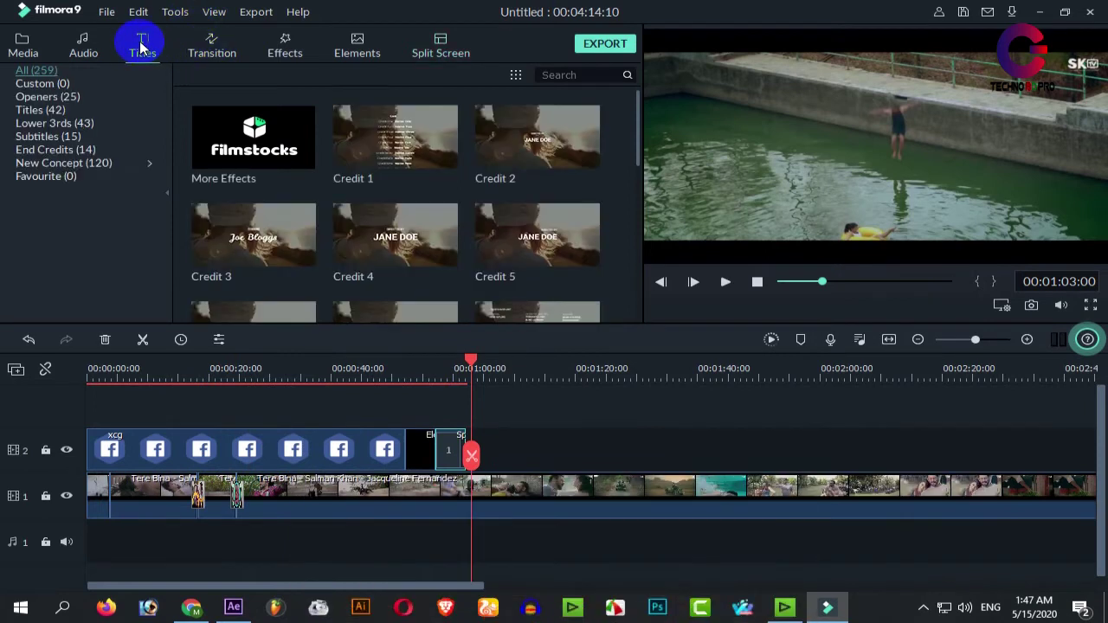
drag(372, 234, 522, 447)
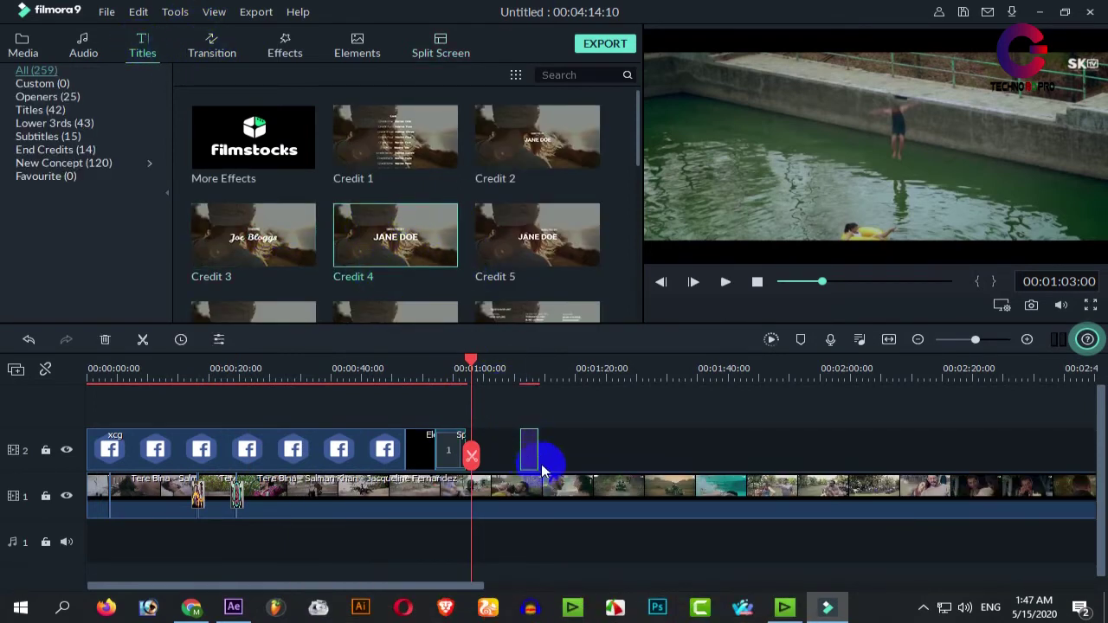
click(525, 372)
drag(523, 367, 526, 358)
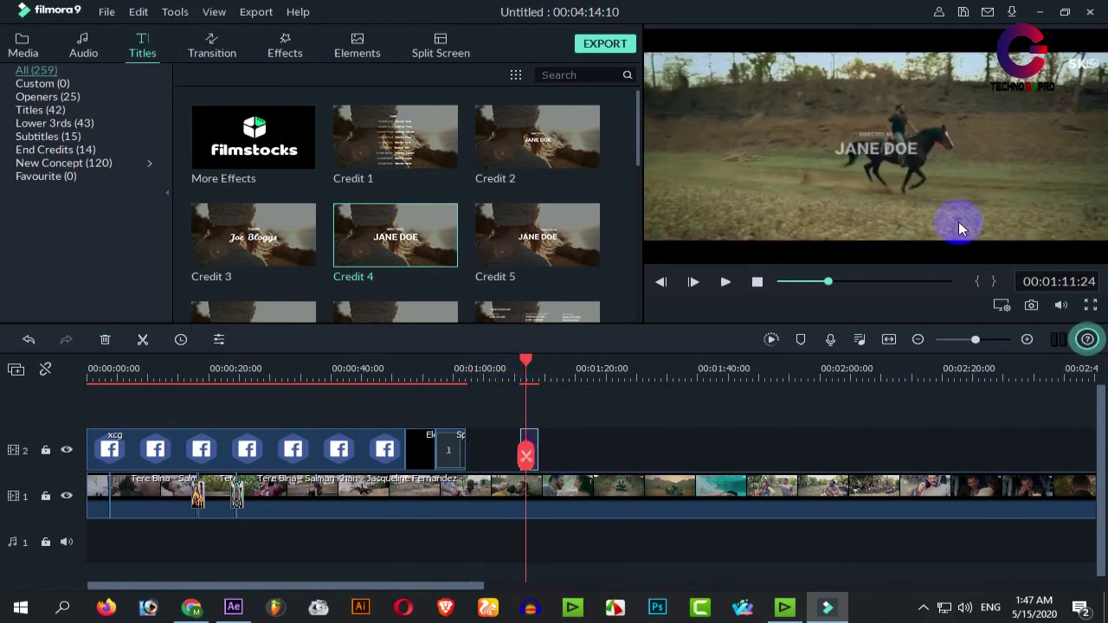
Replace the large placeholder name line of the Credit 4 title with "Techno bd pro" and accept the text.
double_click(881, 173)
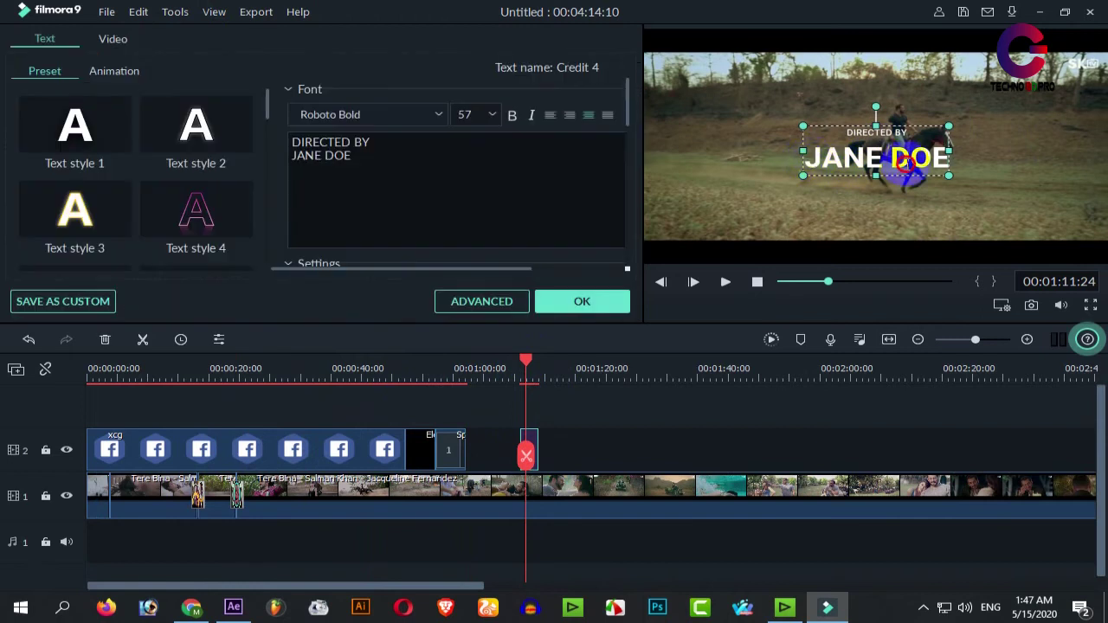
click(816, 163)
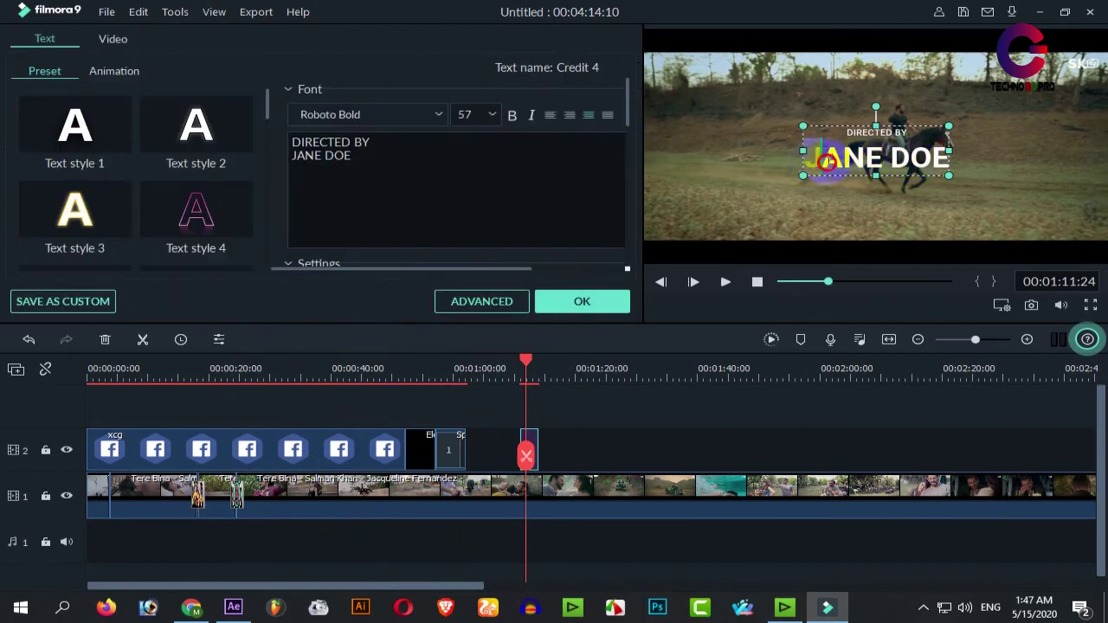
drag(827, 163, 940, 161)
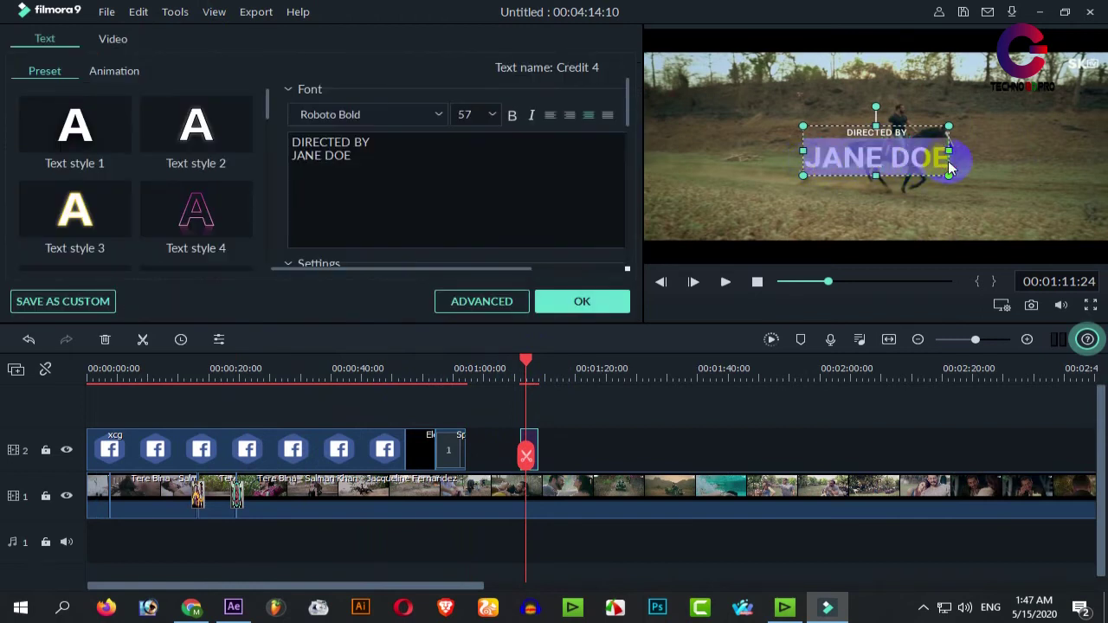
text(Te)
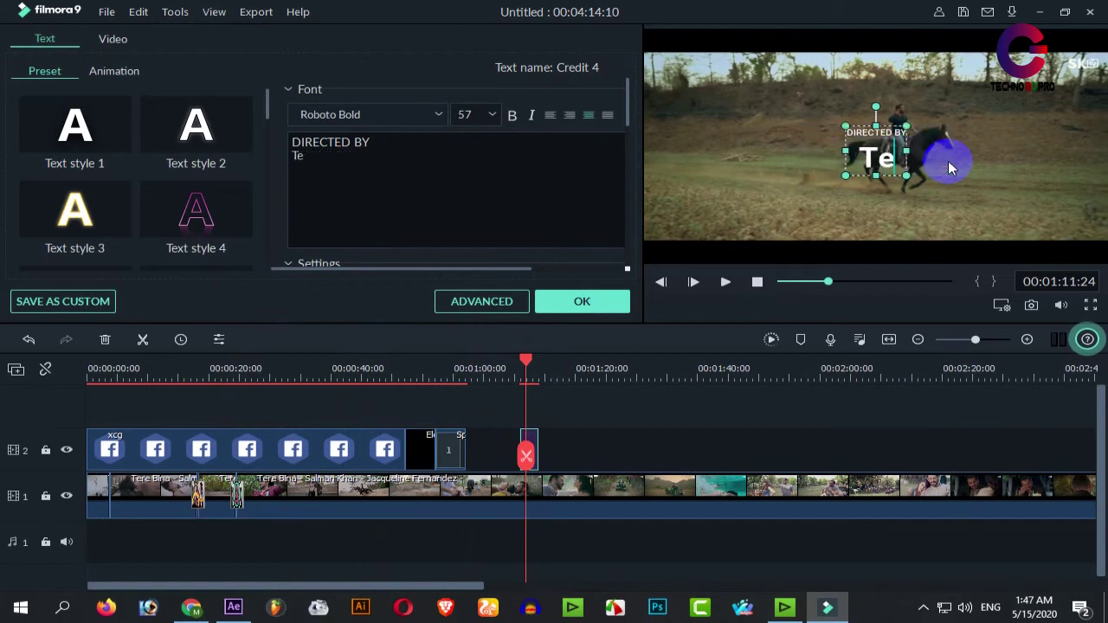
text(chno bd)
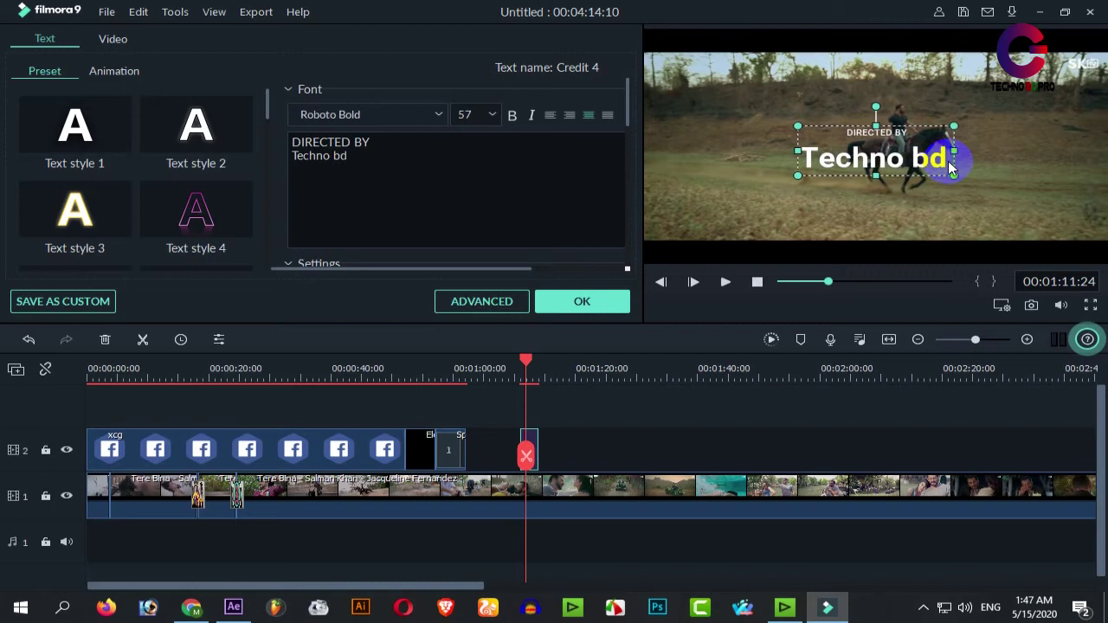
text( pro)
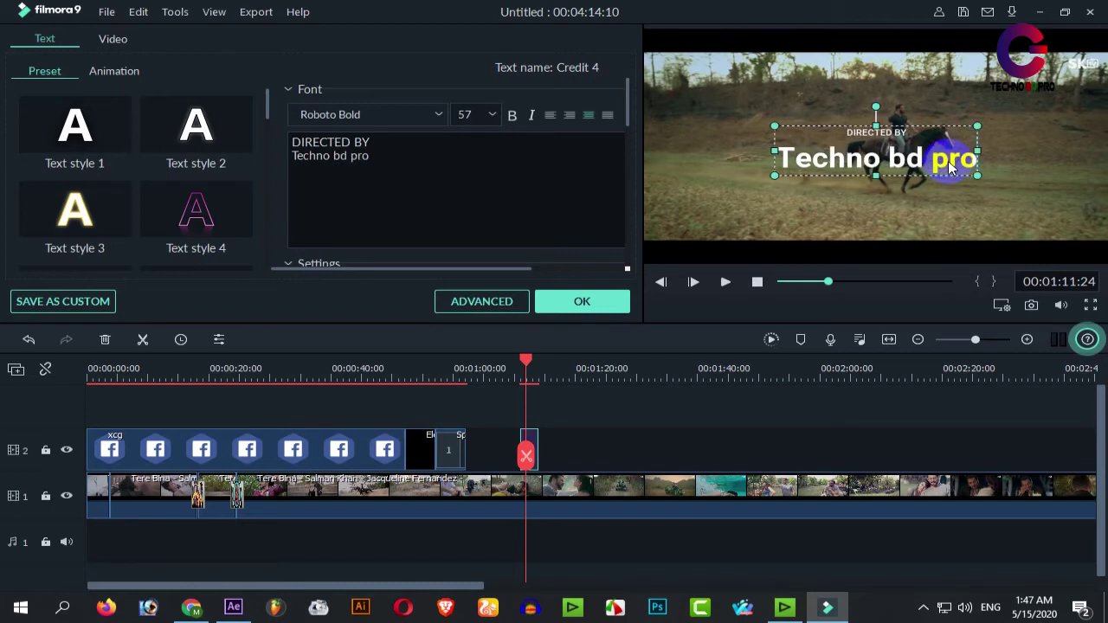
click(571, 304)
Play back the video from the start of the Credit 4 title, then park the playhead at 00:01:33:12.
drag(526, 362, 519, 358)
key(space)
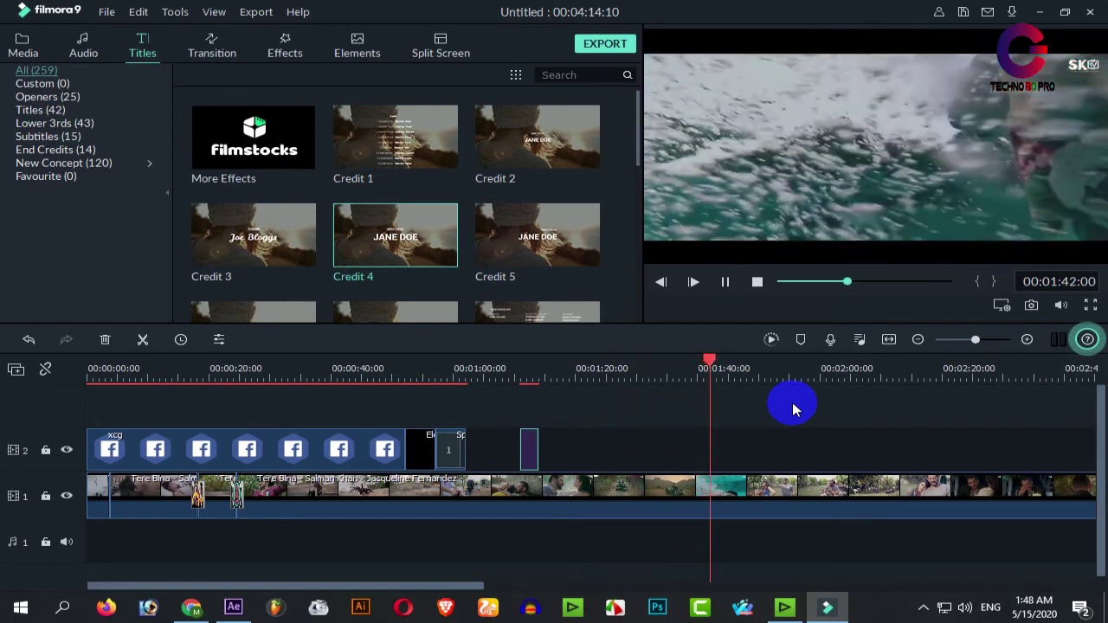
key(space)
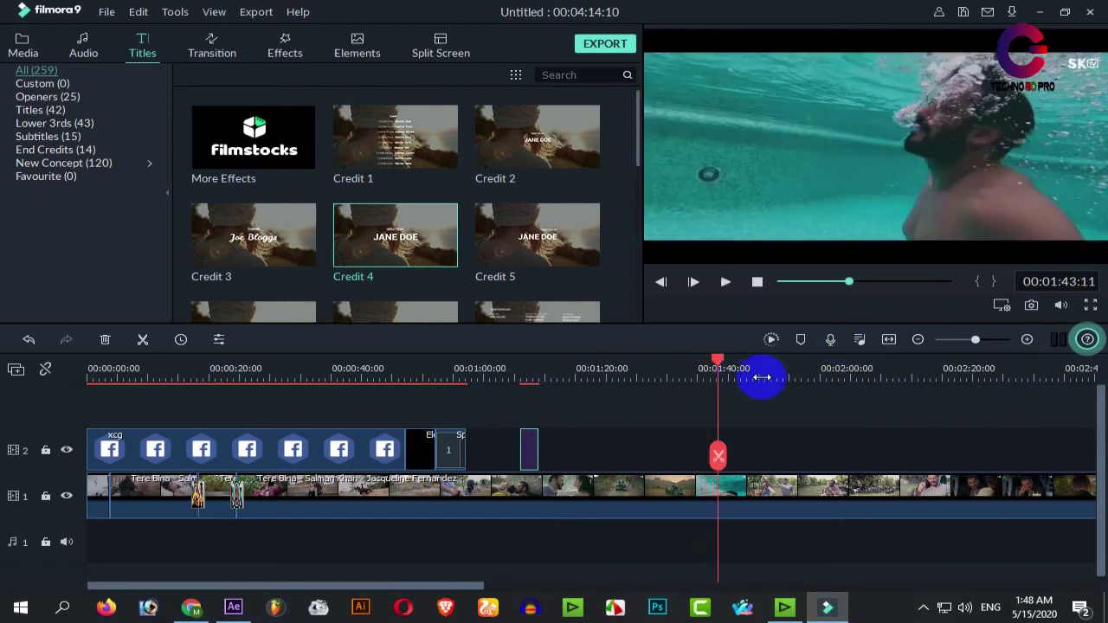
drag(715, 363, 658, 371)
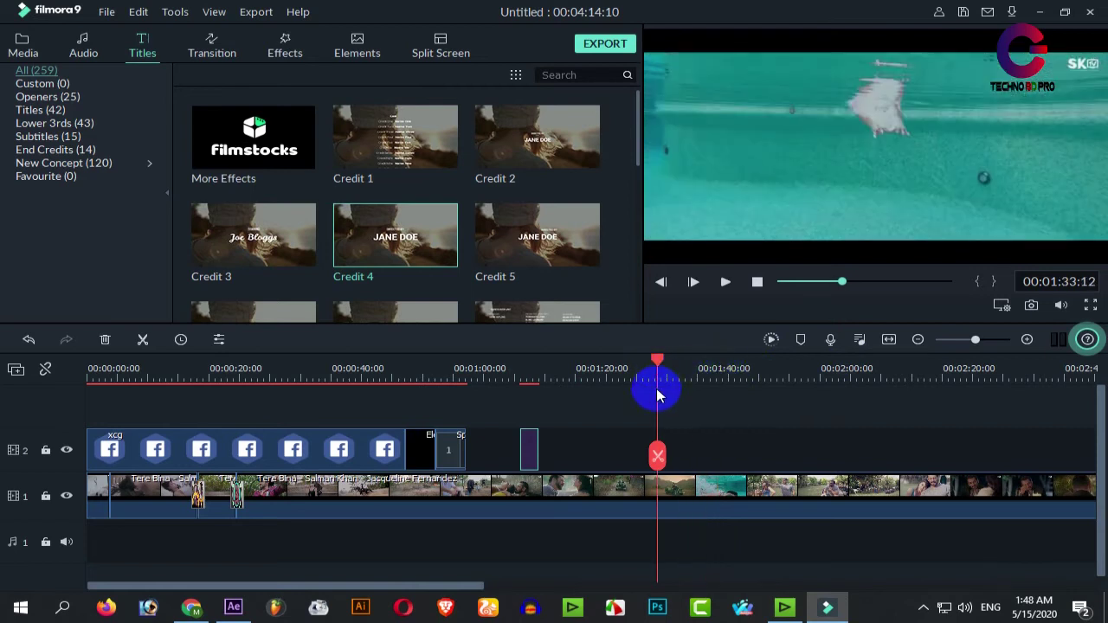
Examine the Custom and Openers title categories and the complete list of title templates.
click(40, 83)
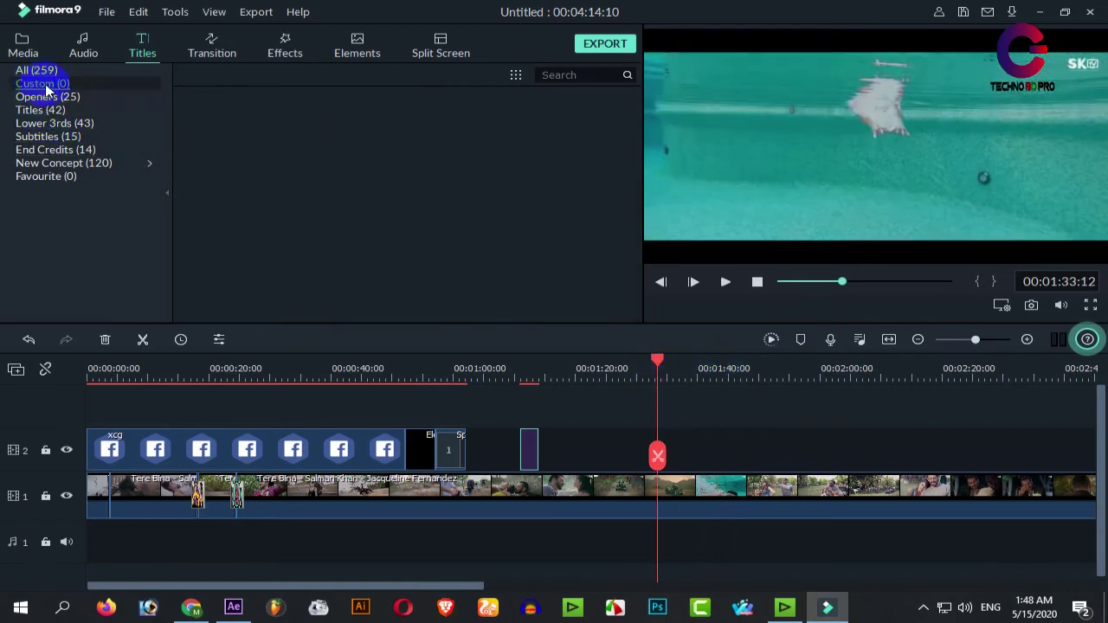
click(237, 140)
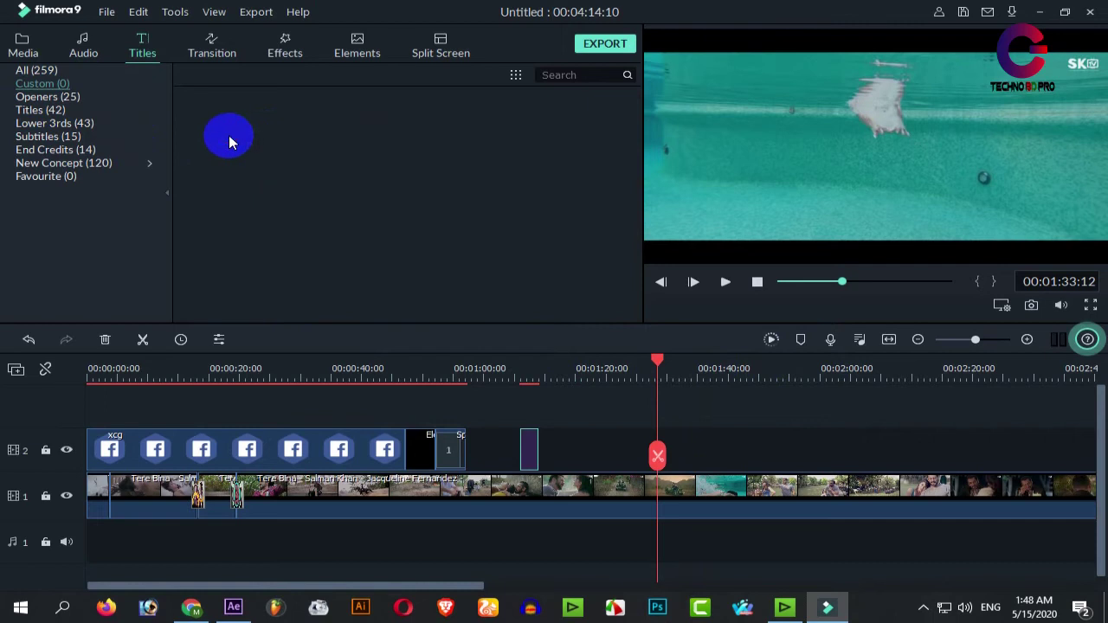
click(37, 71)
click(40, 83)
click(54, 103)
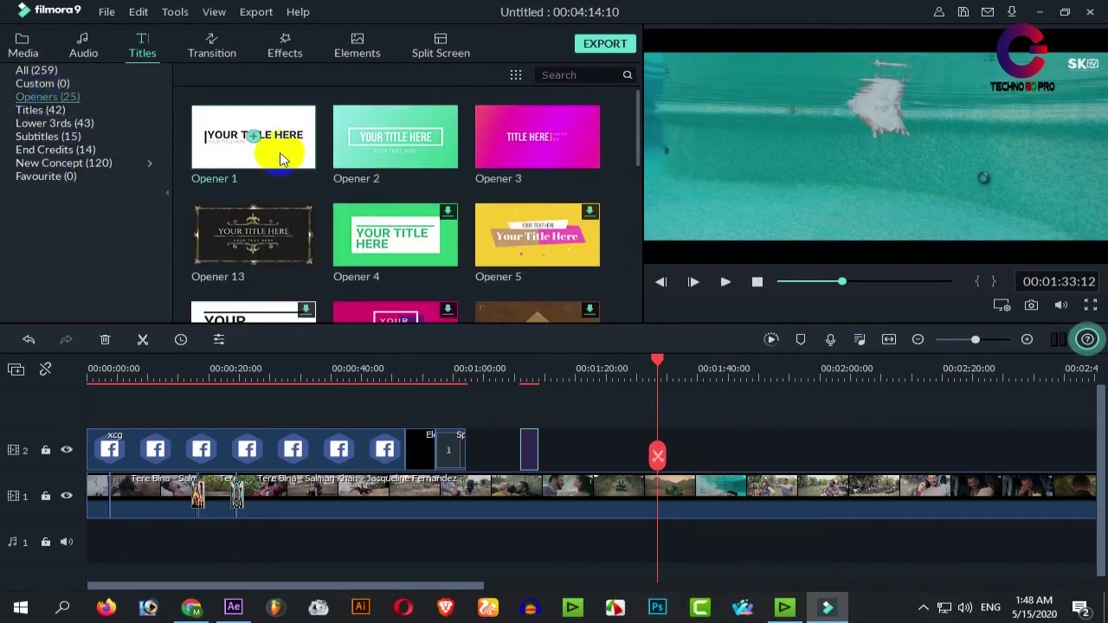
scroll(285, 173, down, 5)
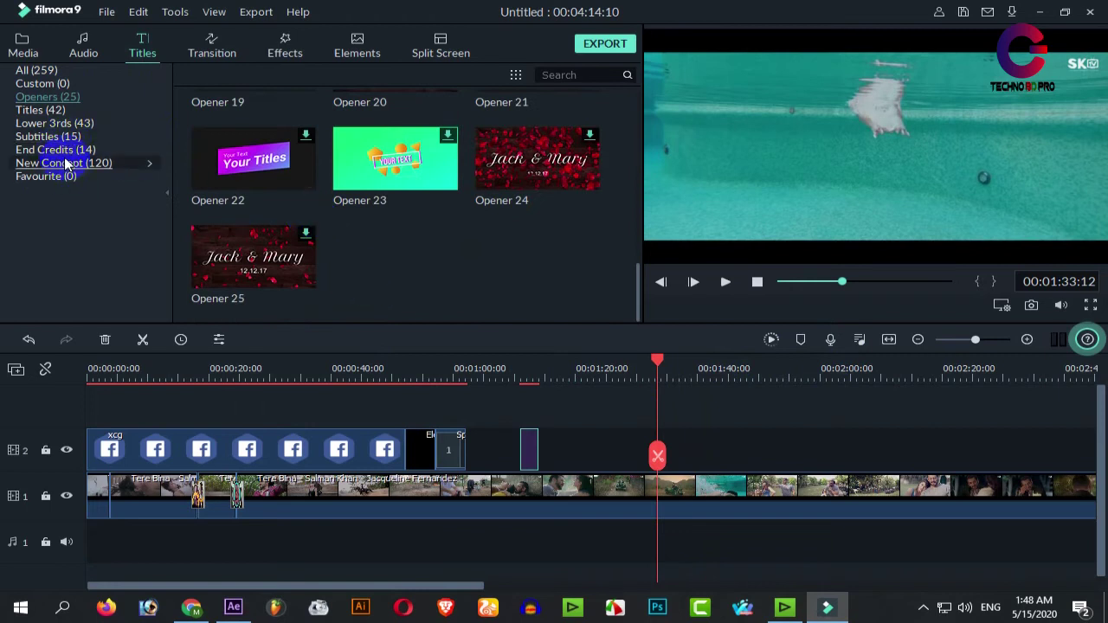
click(36, 70)
scroll(427, 235, down, 10)
scroll(427, 256, down, 15)
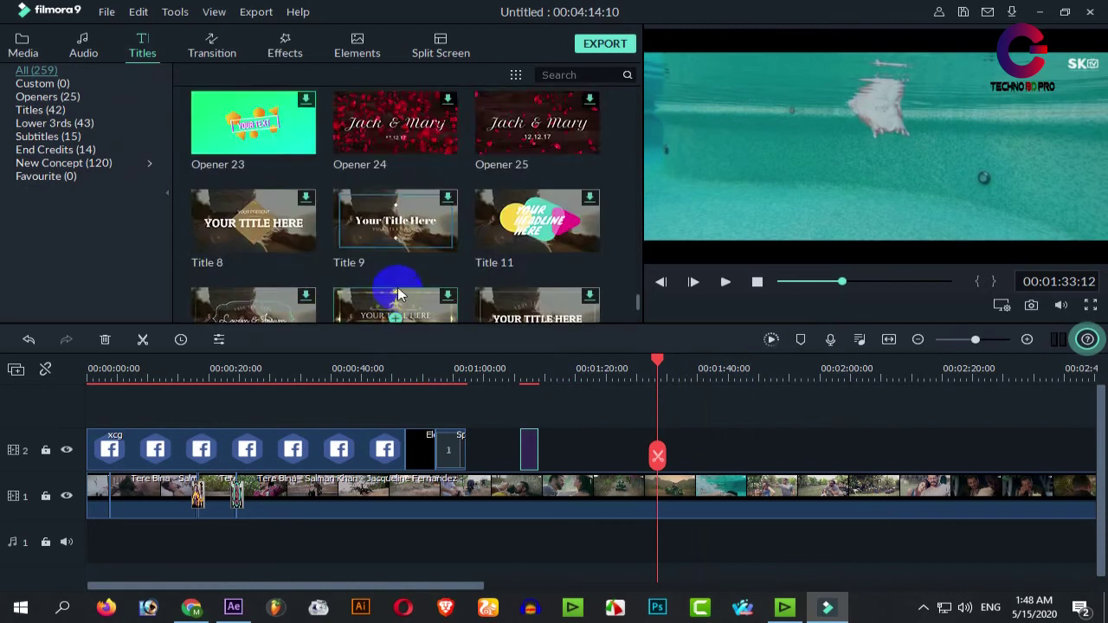
scroll(398, 295, down, 10)
scroll(576, 247, up, 20)
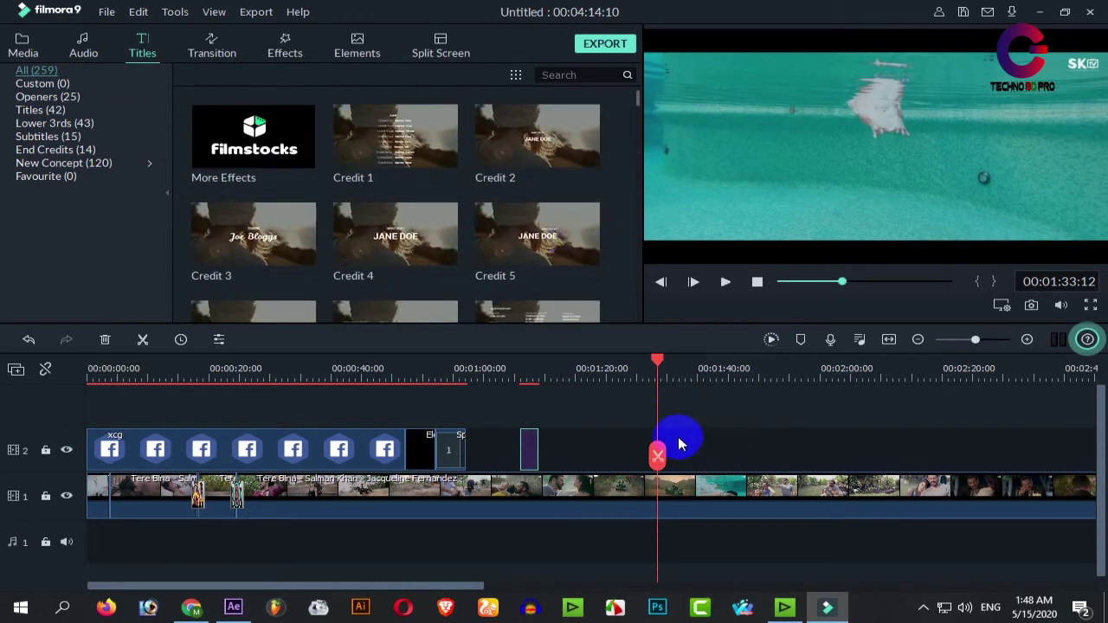
right_click(650, 400)
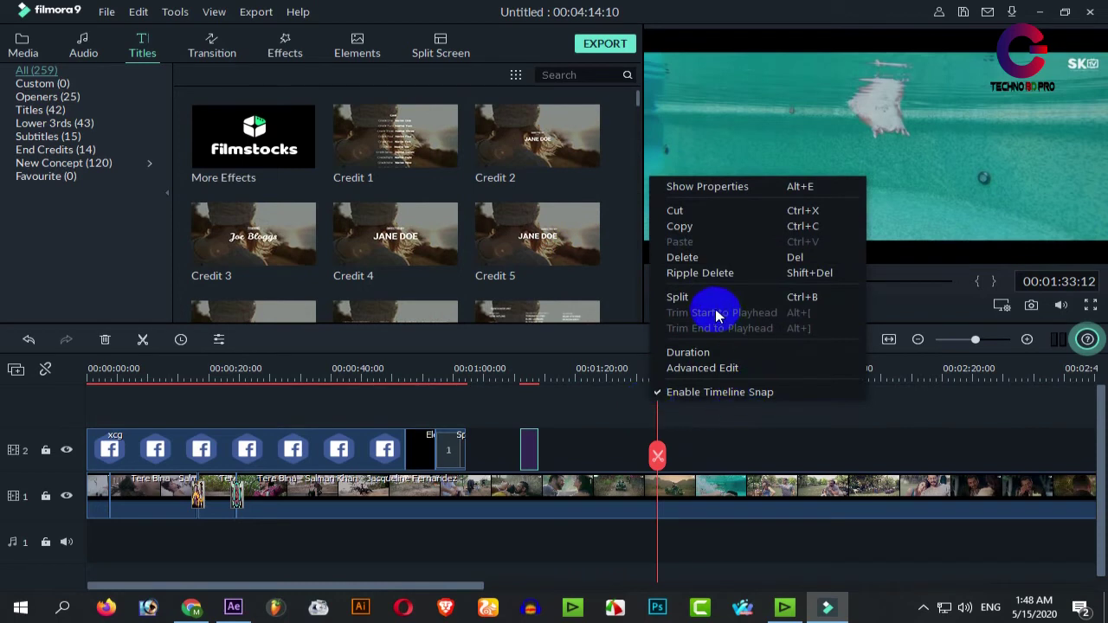
click(626, 403)
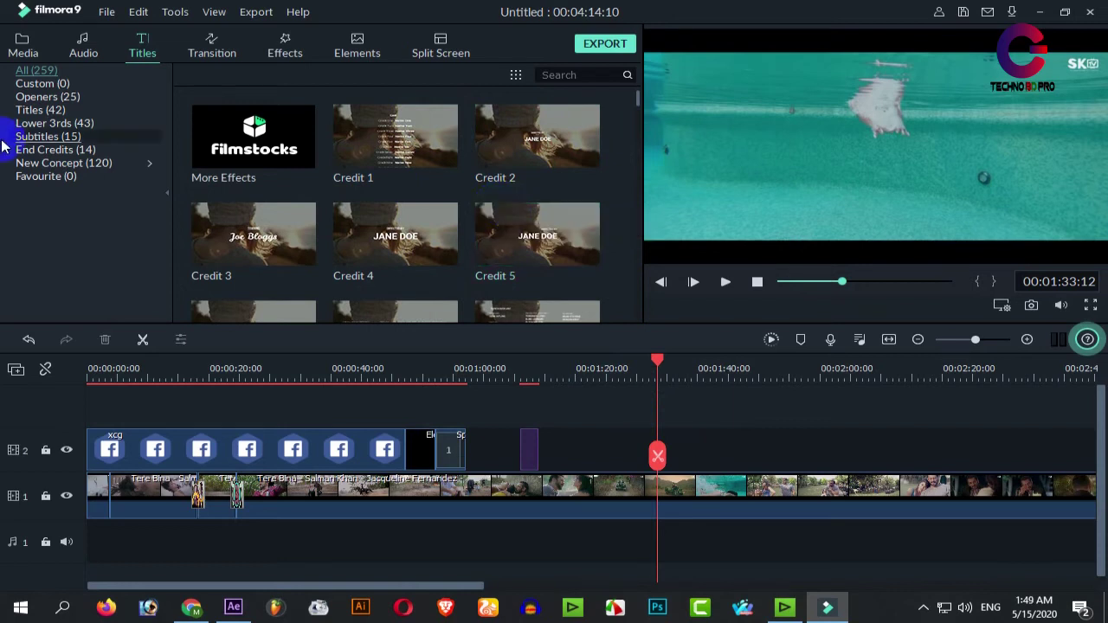
Look through the End Credits, Subtitles, Openers and Custom title categories and the lower third templates in the full list.
click(87, 168)
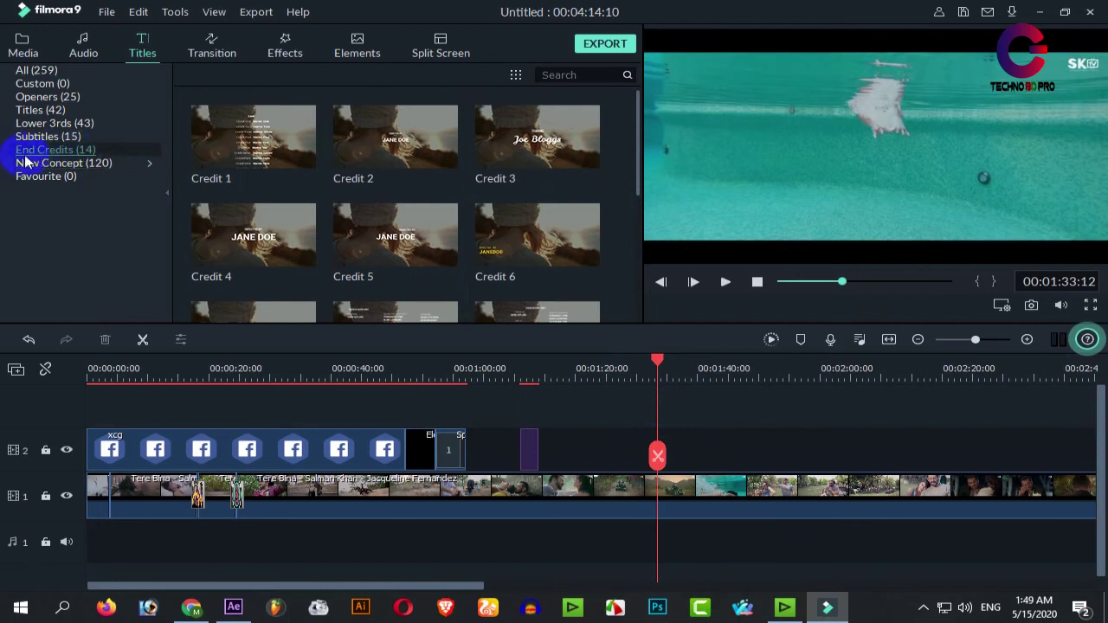
click(50, 137)
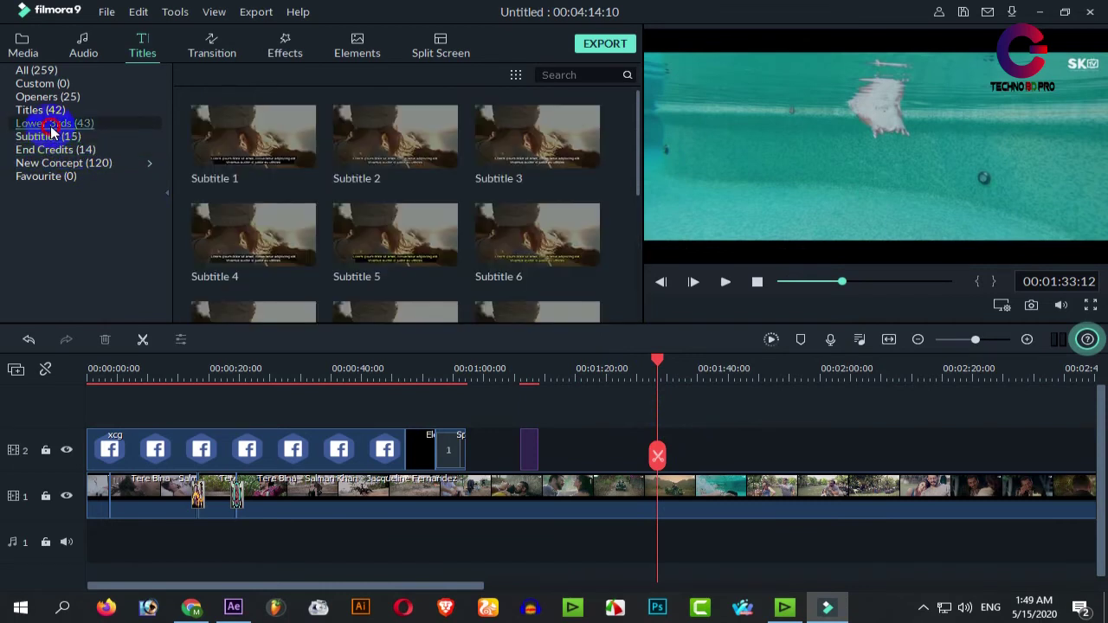
click(43, 97)
click(40, 85)
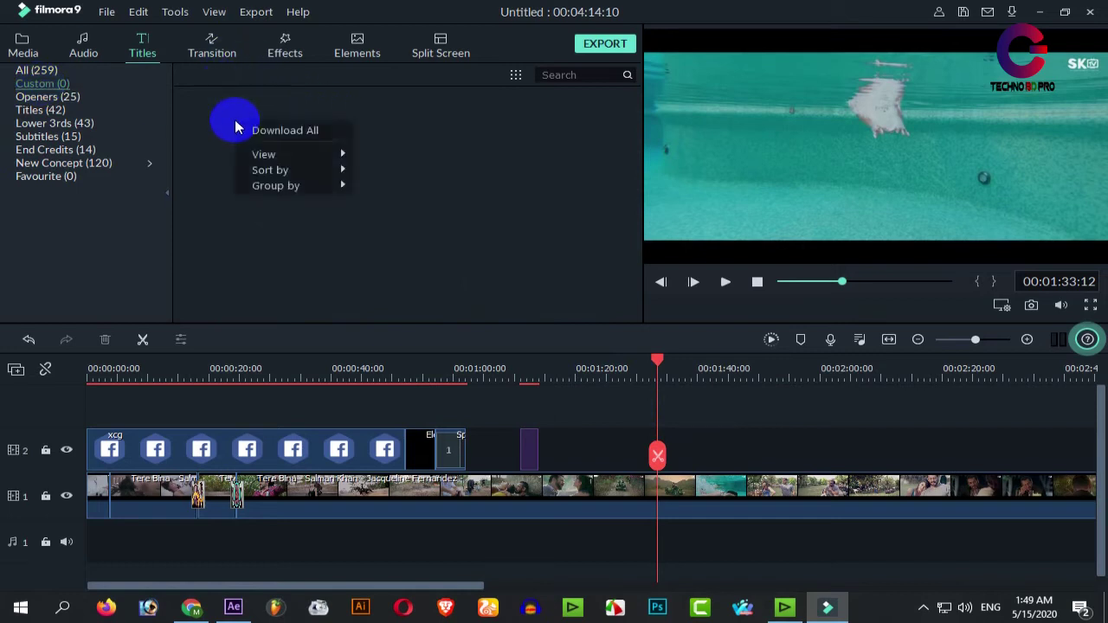
click(440, 135)
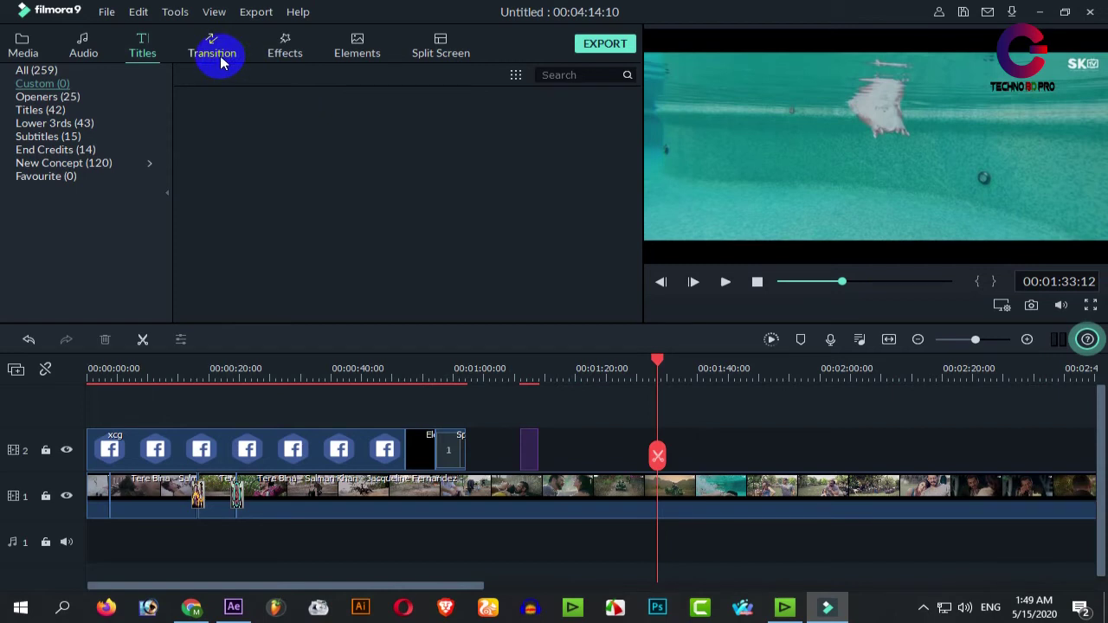
click(43, 100)
click(34, 71)
scroll(480, 183, down, 5)
scroll(479, 183, down, 5)
scroll(470, 178, up, 10)
scroll(470, 178, down, 6)
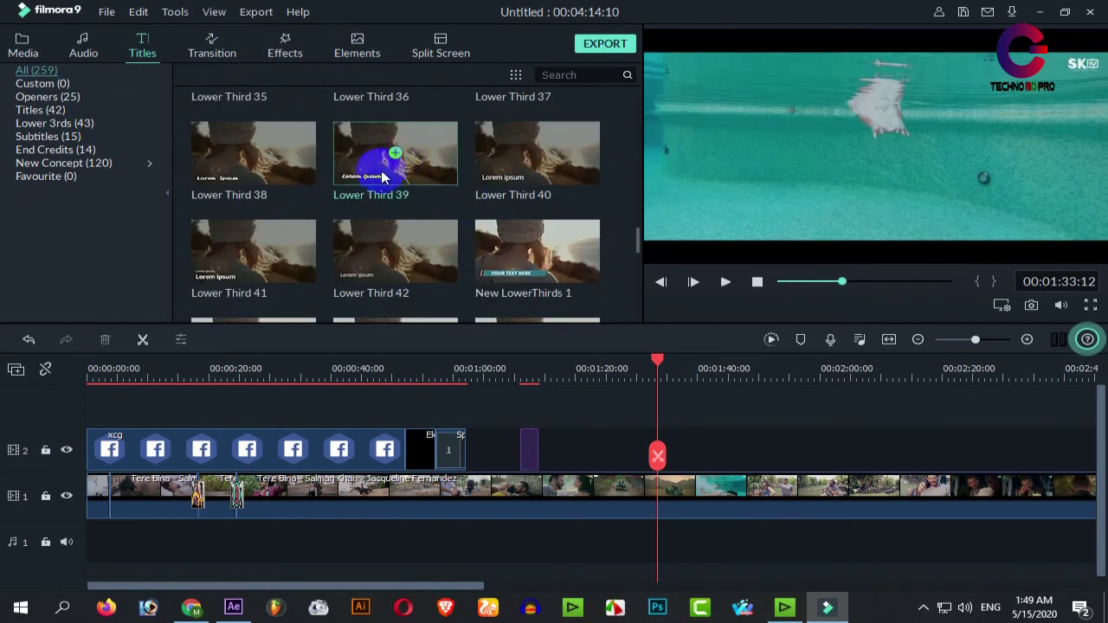
scroll(594, 271, down, 3)
scroll(519, 264, up, 5)
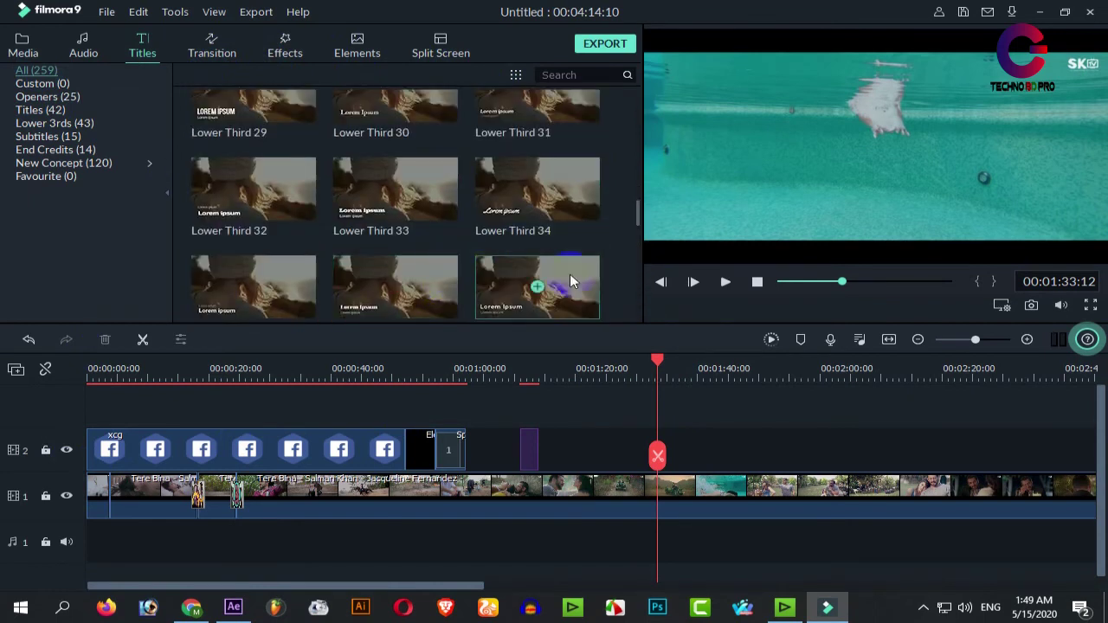
Add the New LowerThirds 1 title to video track 2 at 00:01:33:12 and park the playhead inside it at 00:01:34:15.
scroll(437, 232, down, 3)
mouse_move(520, 251)
mouse_down()
mouse_move(643, 416)
mouse_move(655, 454)
mouse_up()
drag(663, 366, 664, 362)
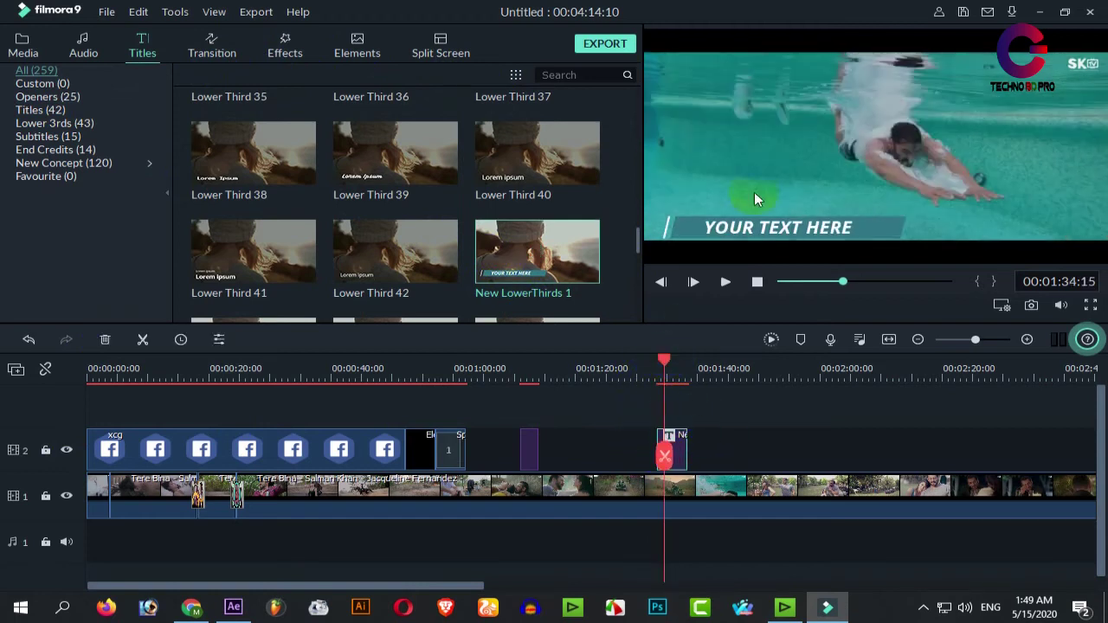
Replace the placeholder text of the New LowerThirds 1 title with "techno bd pro" and accept it.
double_click(718, 232)
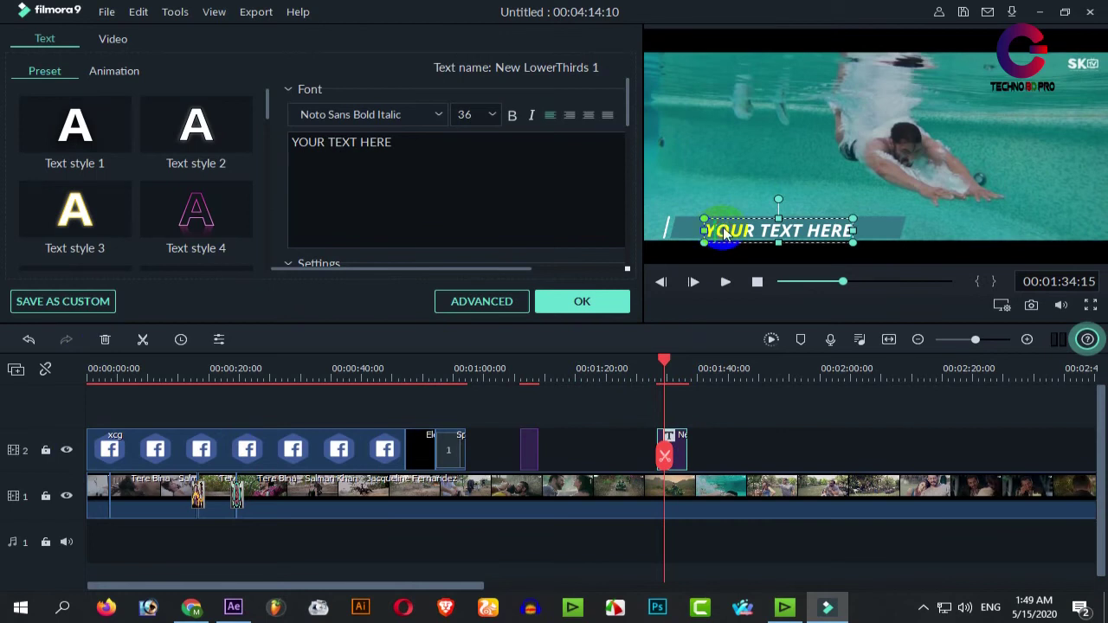
double_click(726, 234)
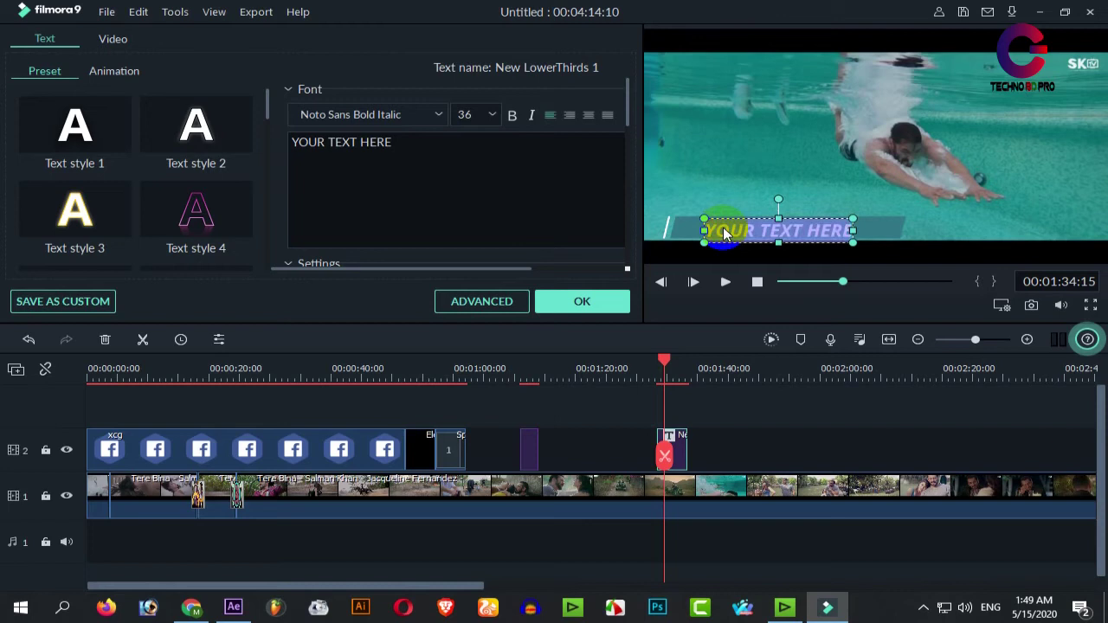
text(t)
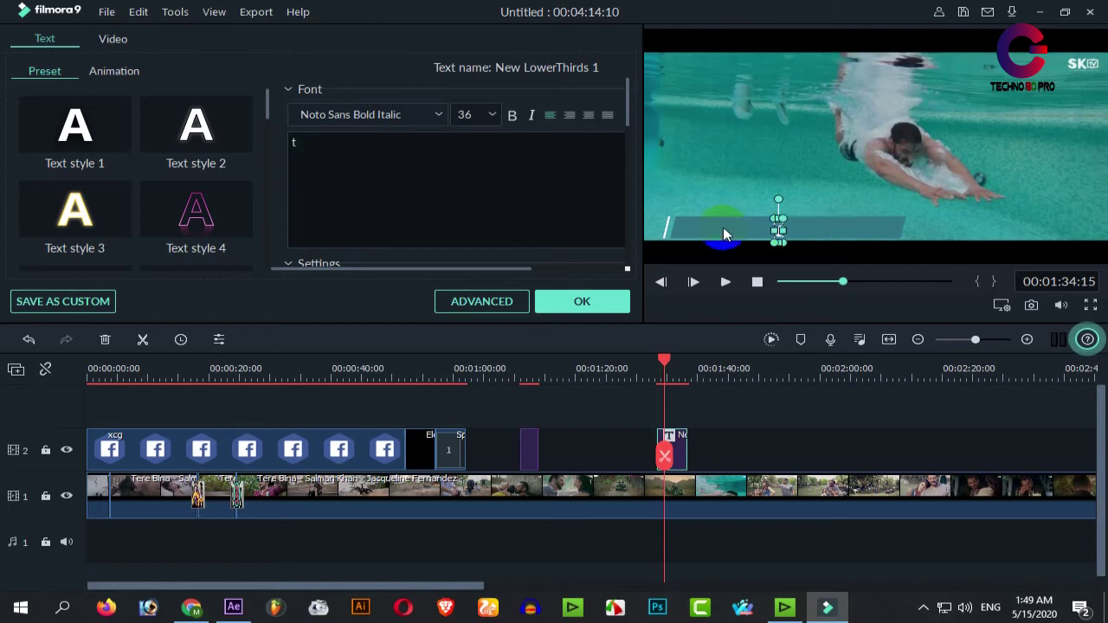
text(echno)
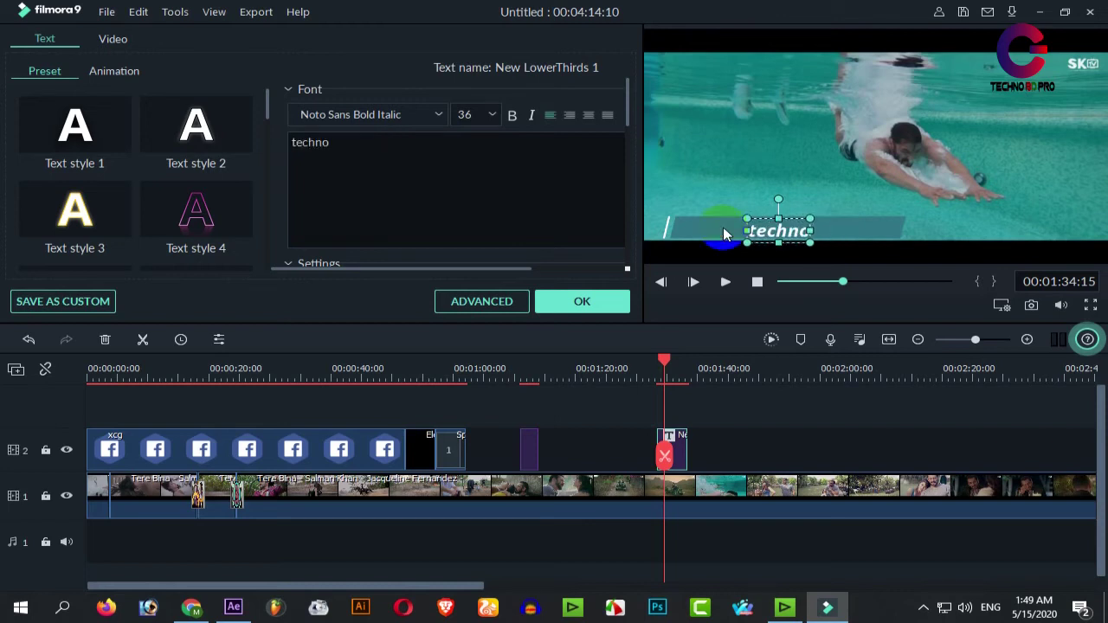
text( bd pro)
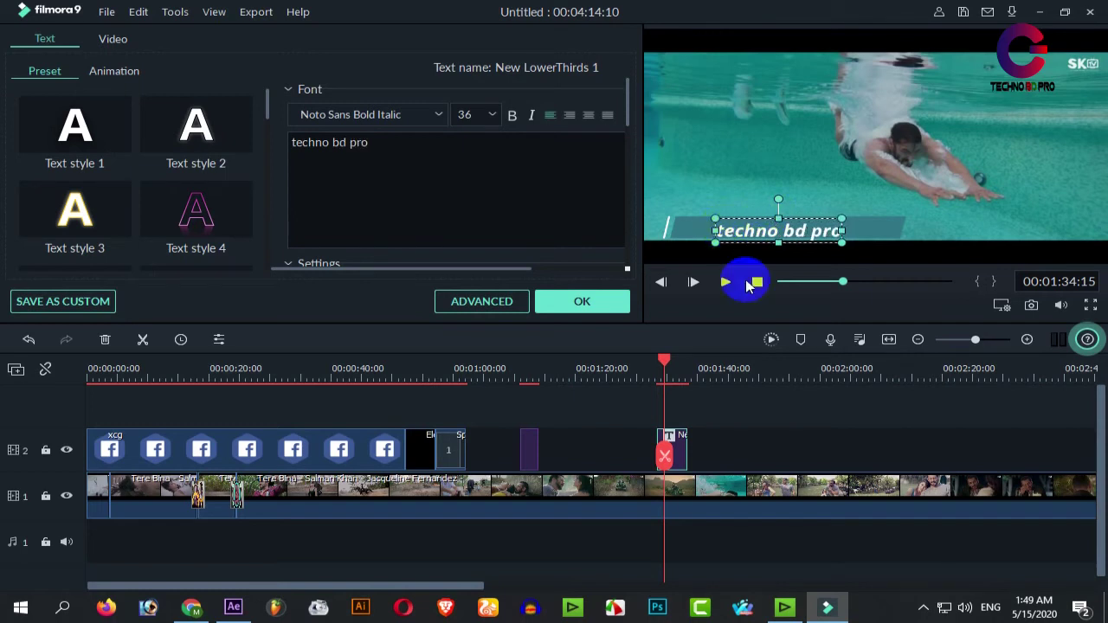
click(582, 304)
Play back the lower-third title from just before its start and pause near its end.
drag(667, 368, 657, 367)
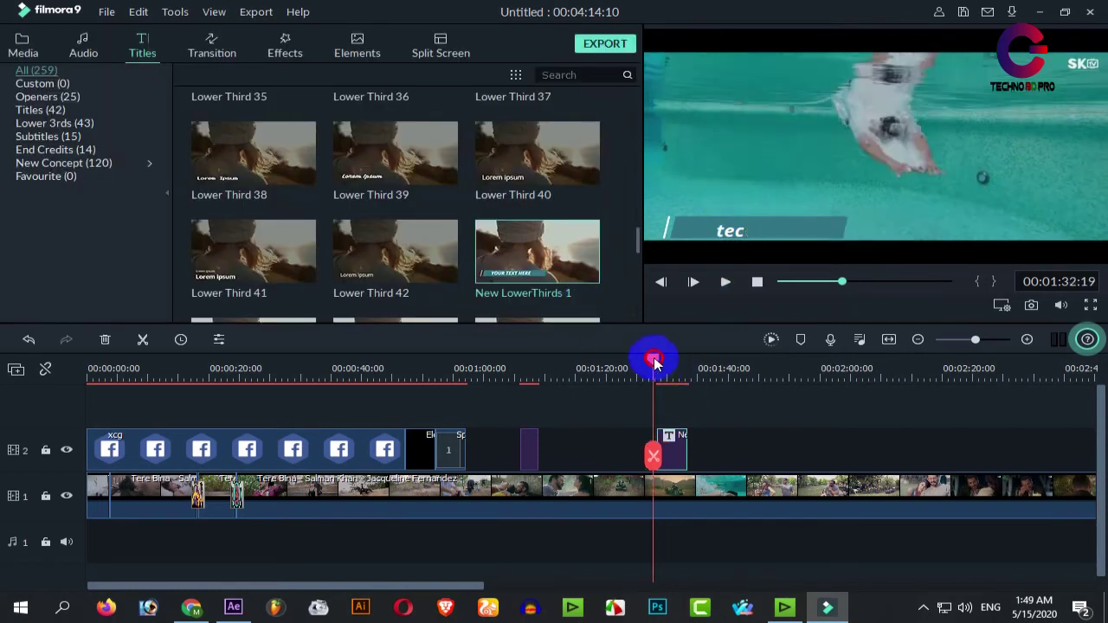
key(space)
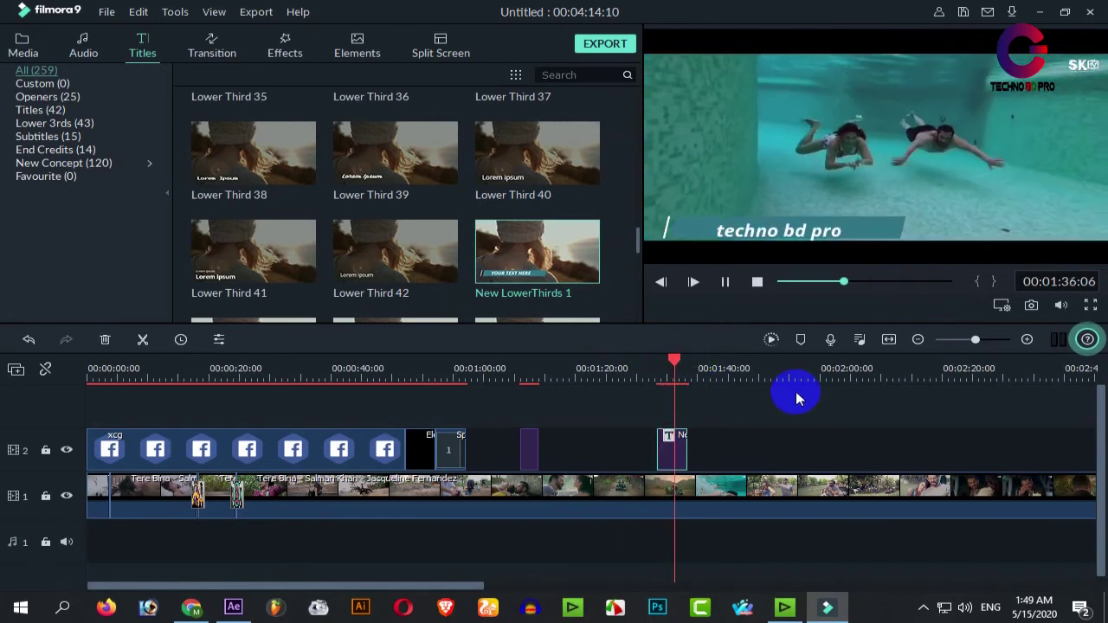
click(733, 287)
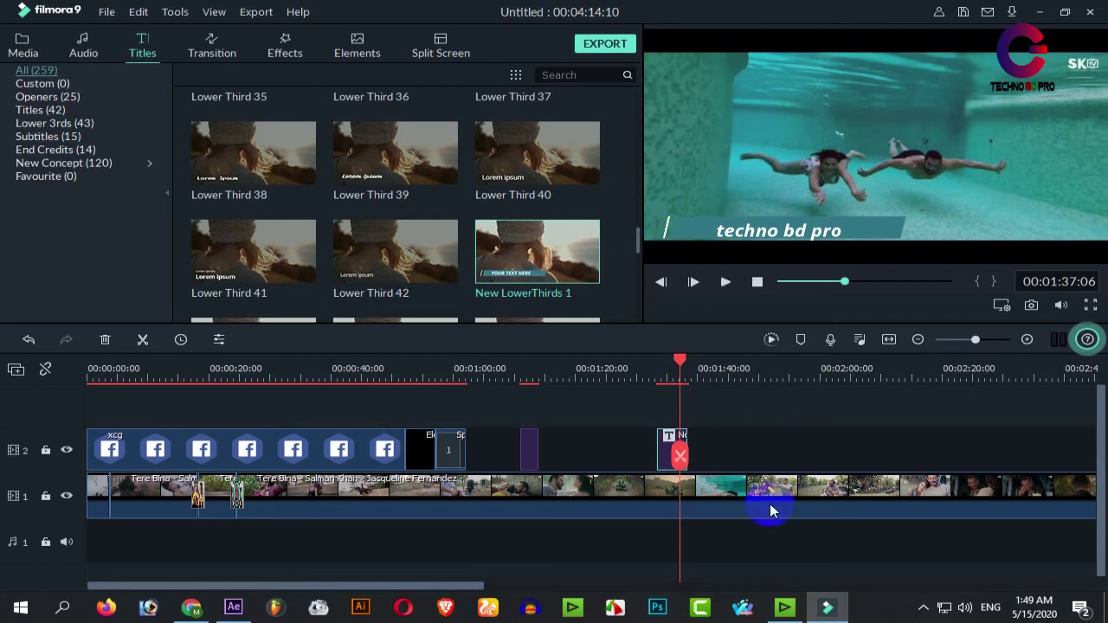
Split the main video clip on track 1 at 00:01:50:06 and at 00:01:59:22.
drag(679, 363, 325, 450)
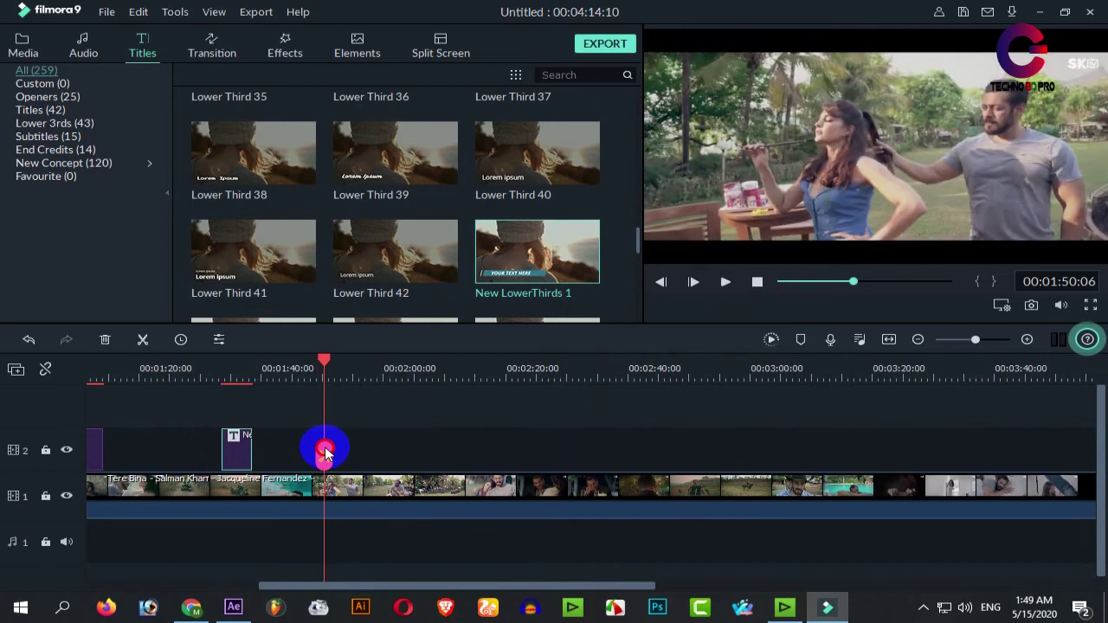
click(325, 490)
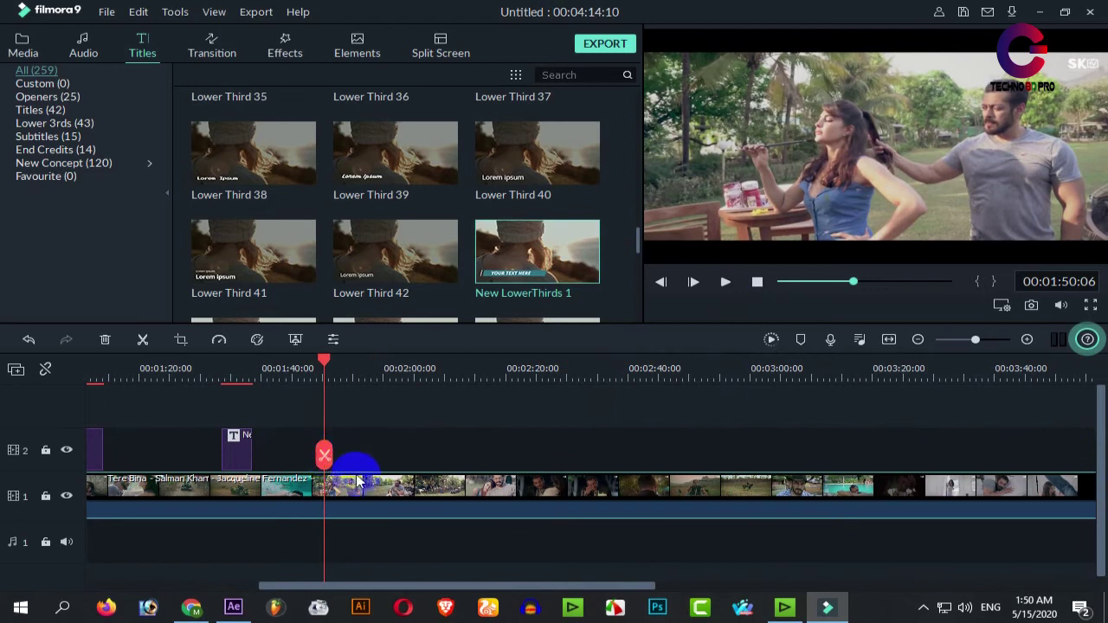
click(323, 454)
drag(324, 363, 386, 387)
click(382, 459)
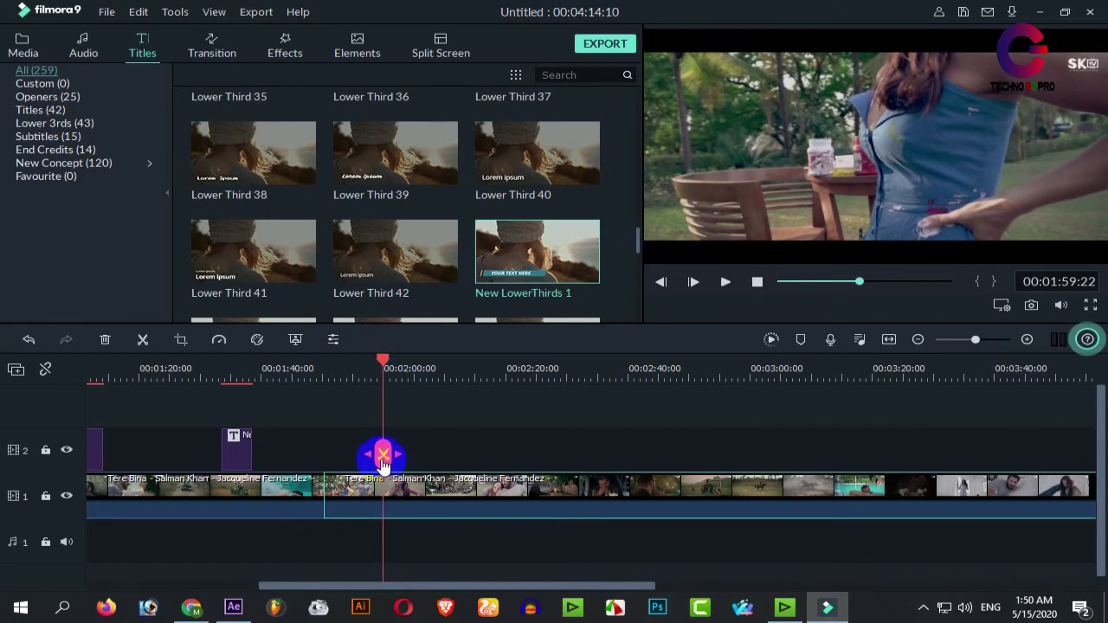
click(382, 453)
Delete the track 1 segments after and directly before the short middle piece, keeping only that piece.
click(425, 493)
key(Delete)
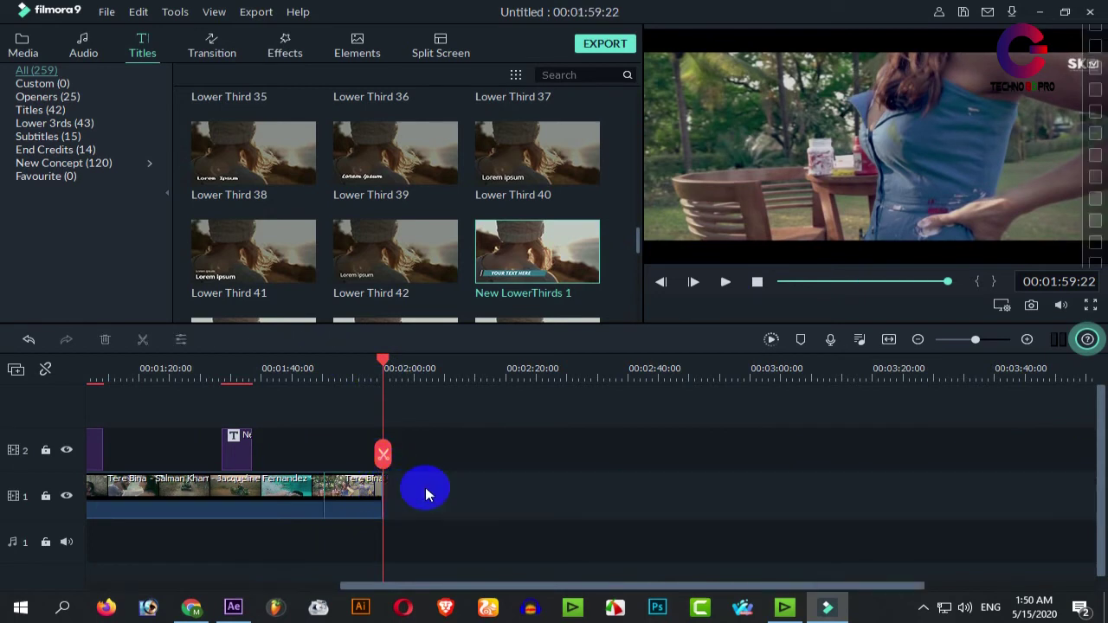
click(259, 495)
key(Delete)
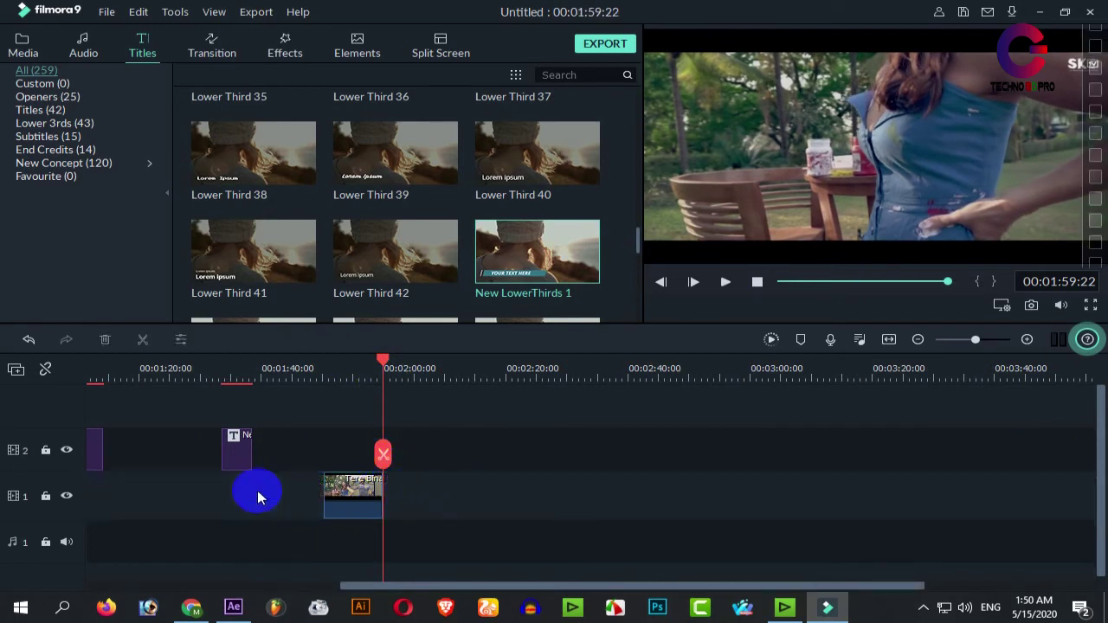
Park the playhead at 00:01:55:16 and open the color settings of the remaining short clip.
drag(383, 363, 360, 367)
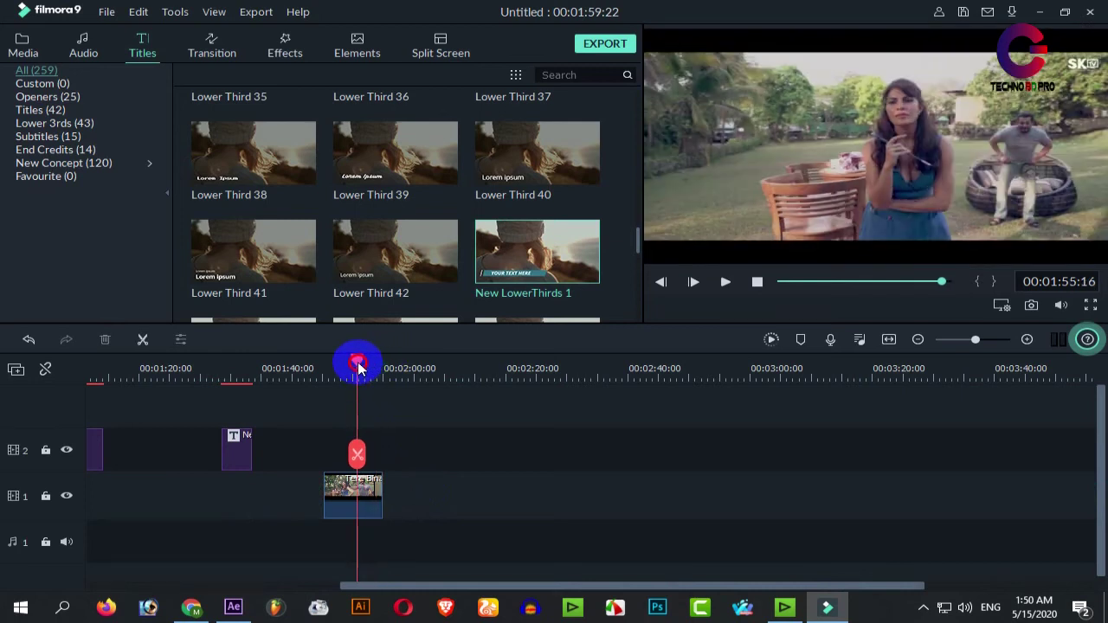
click(354, 486)
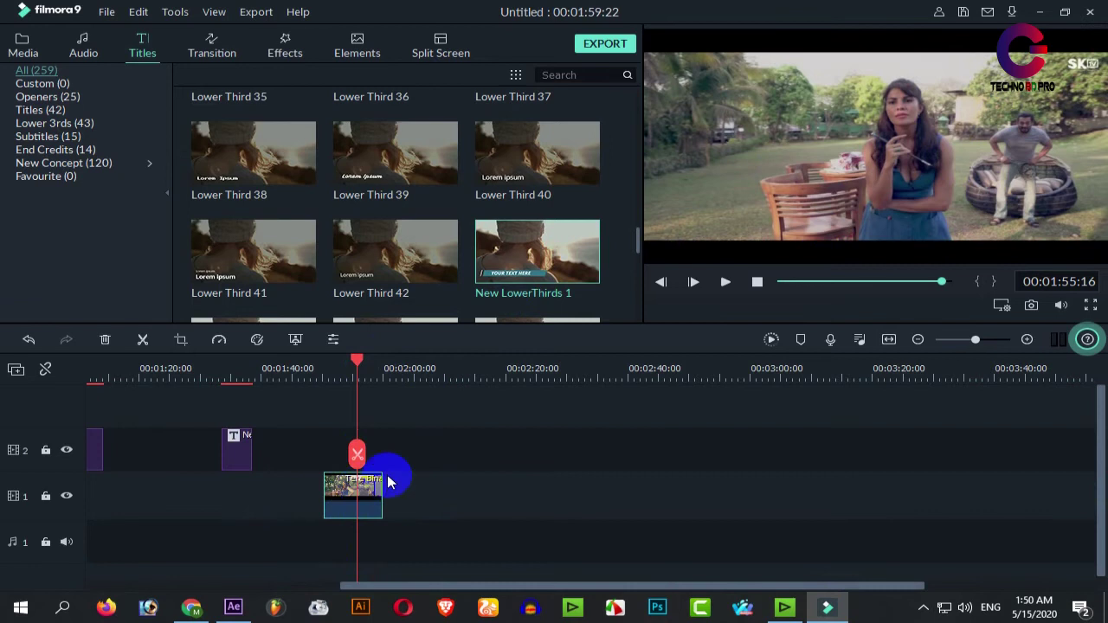
double_click(379, 483)
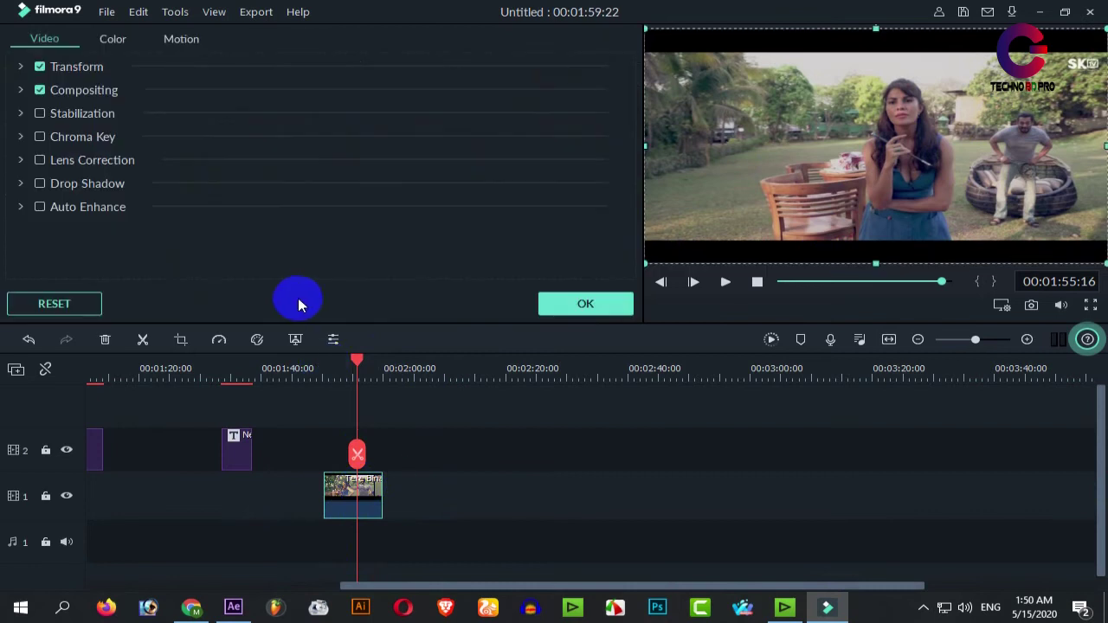
click(111, 38)
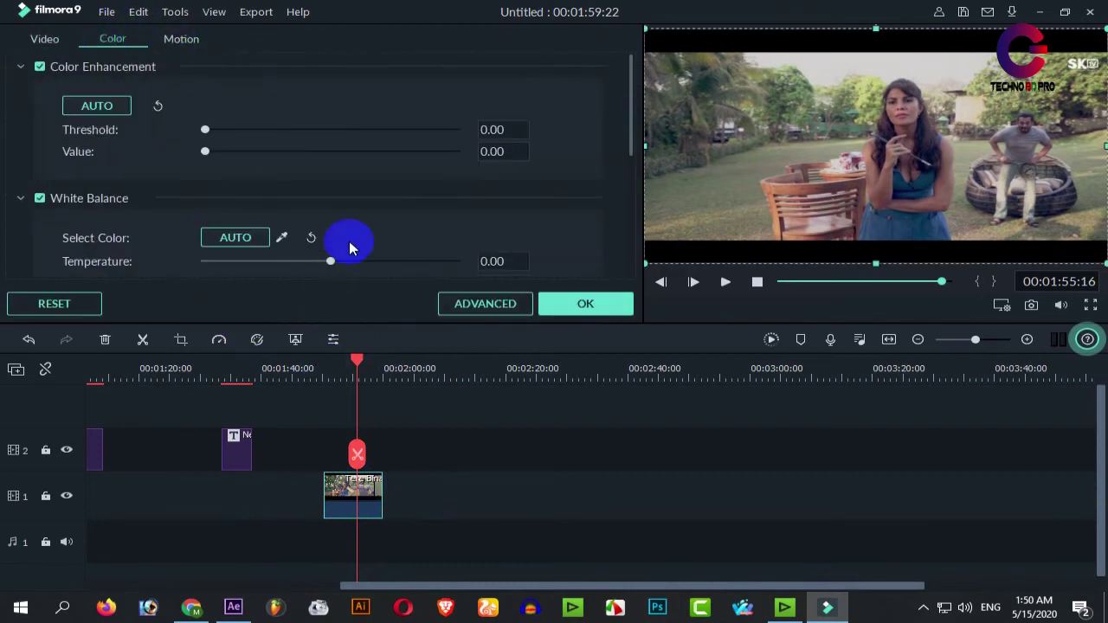
Set the clip's white balance temperature to -9.01 and tint to 0.35.
mouse_move(633, 129)
mouse_down()
mouse_move(631, 147)
mouse_move(633, 129)
mouse_up()
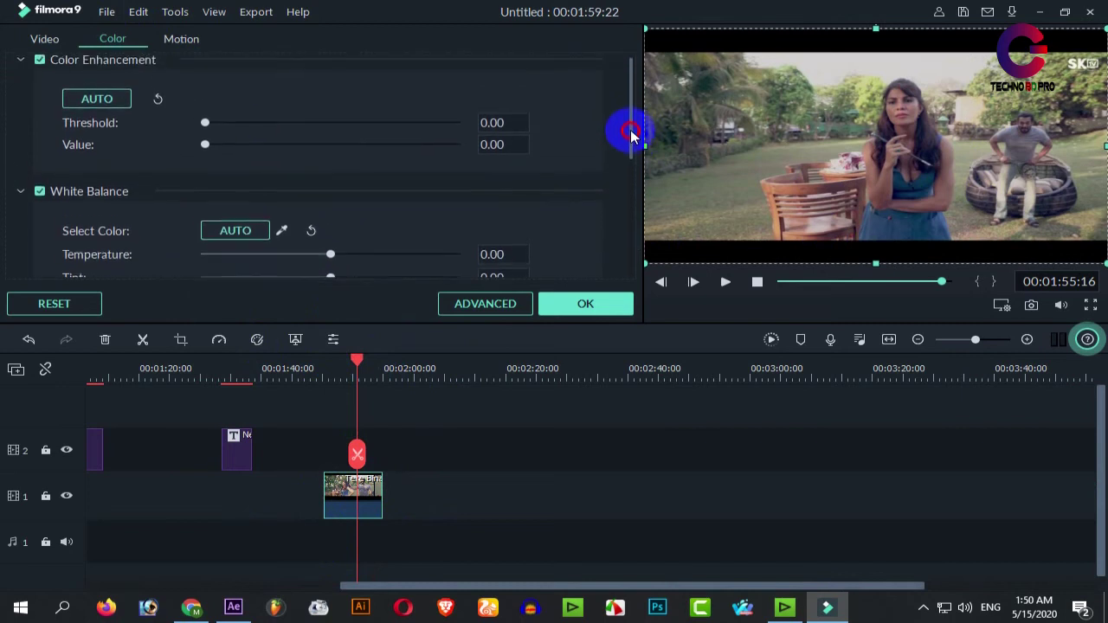
drag(208, 129, 277, 151)
drag(632, 116, 628, 173)
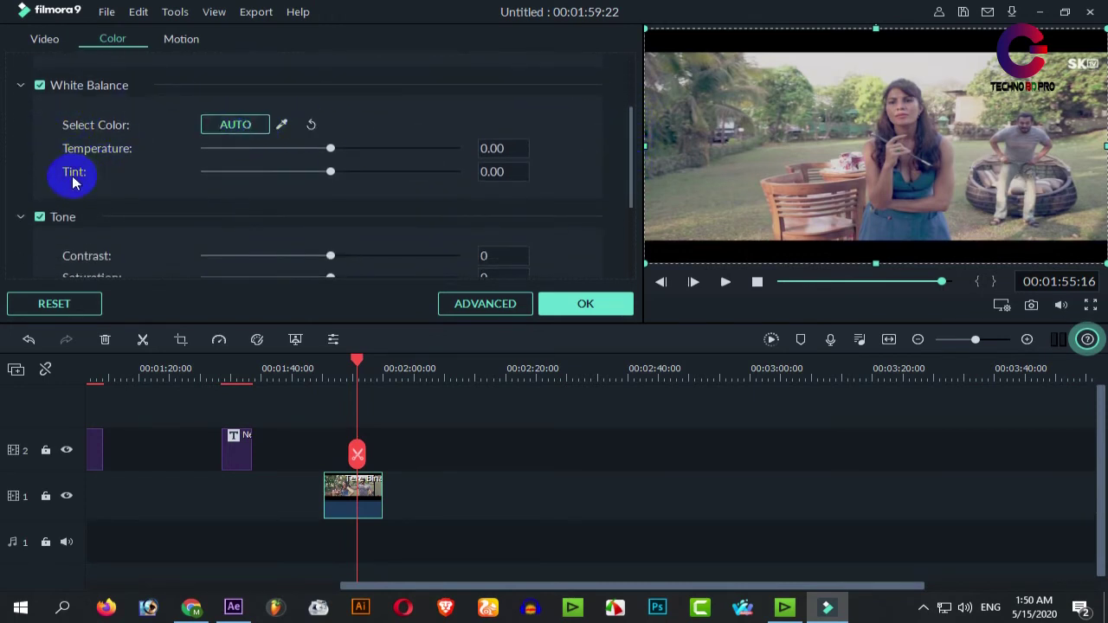
drag(330, 148, 348, 164)
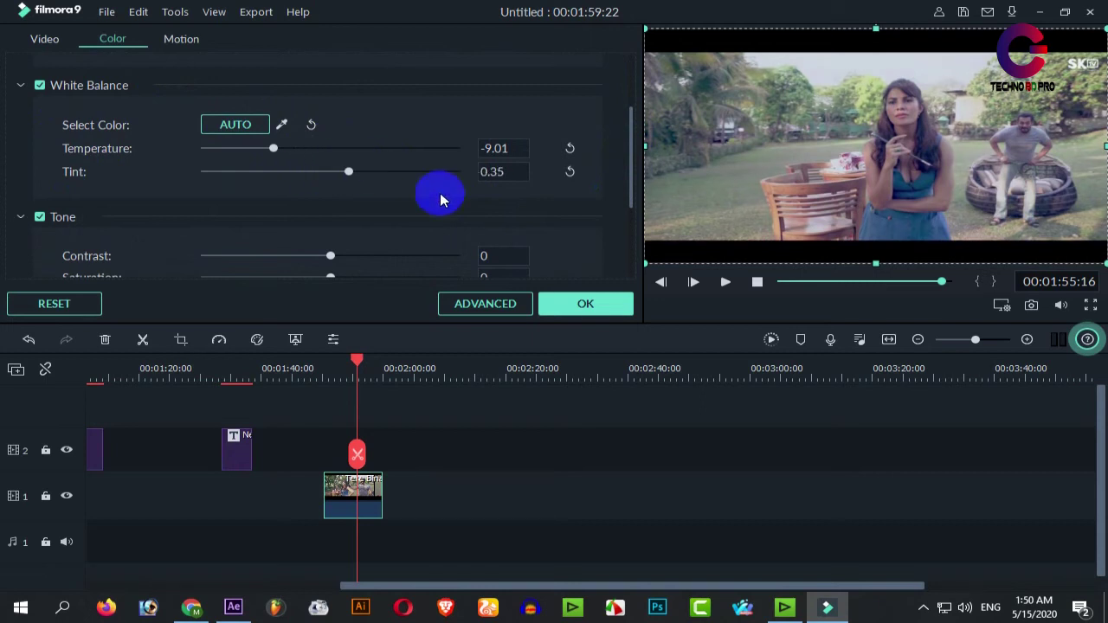
Set the clip's tone to contrast 73, saturation 29 and brightness -1.
scroll(632, 160, down, 3)
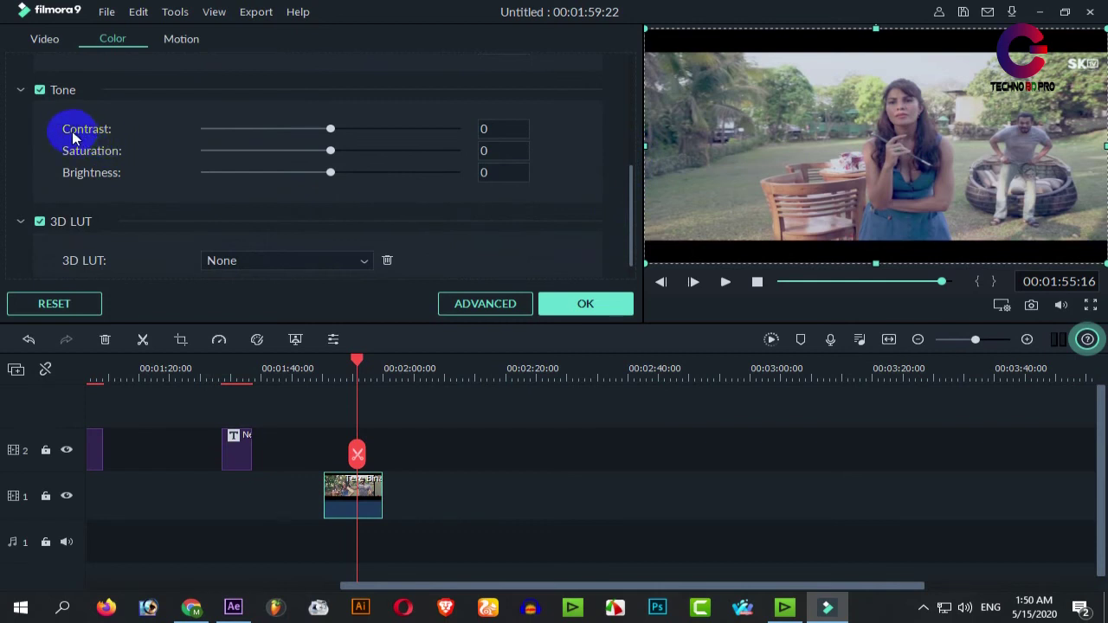
drag(330, 131, 421, 127)
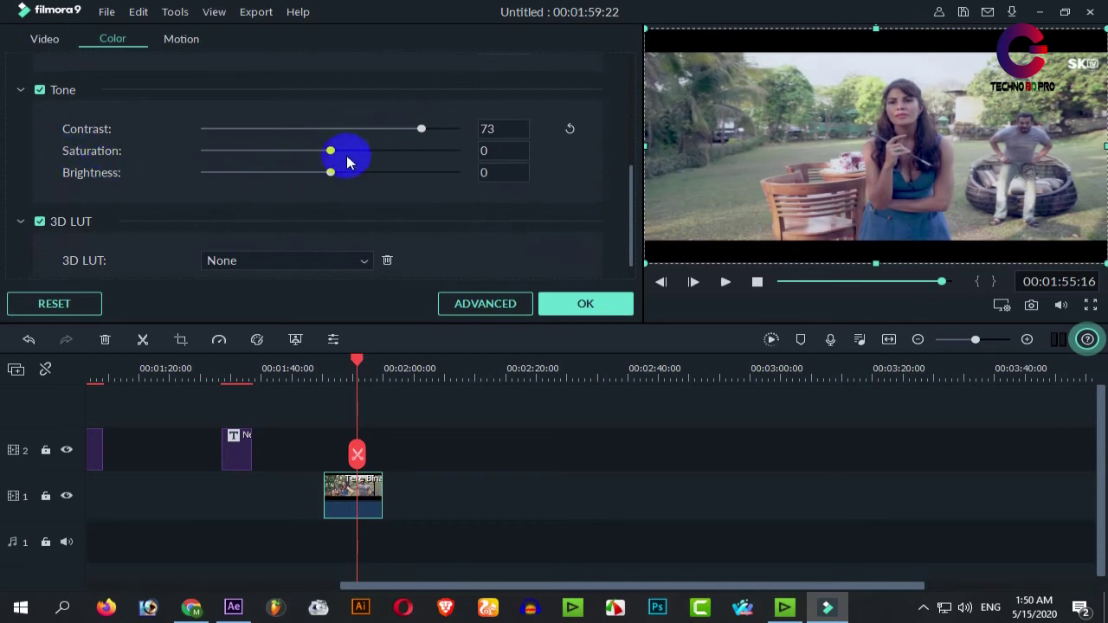
drag(338, 152, 328, 175)
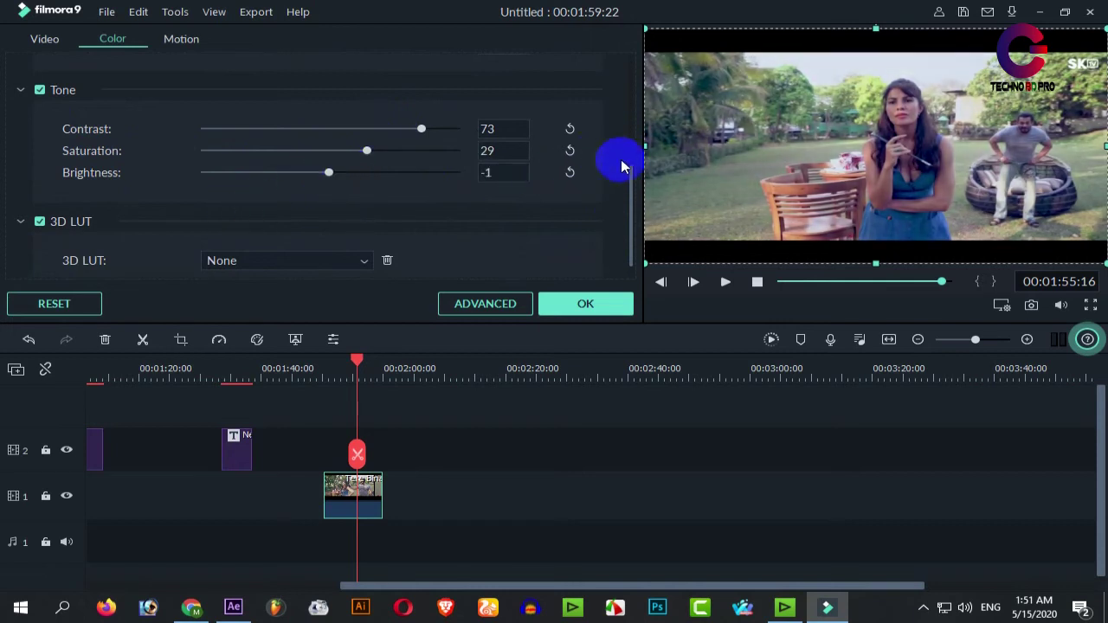
Try the Face Lut 3D LUT on the clip.
drag(630, 178, 630, 223)
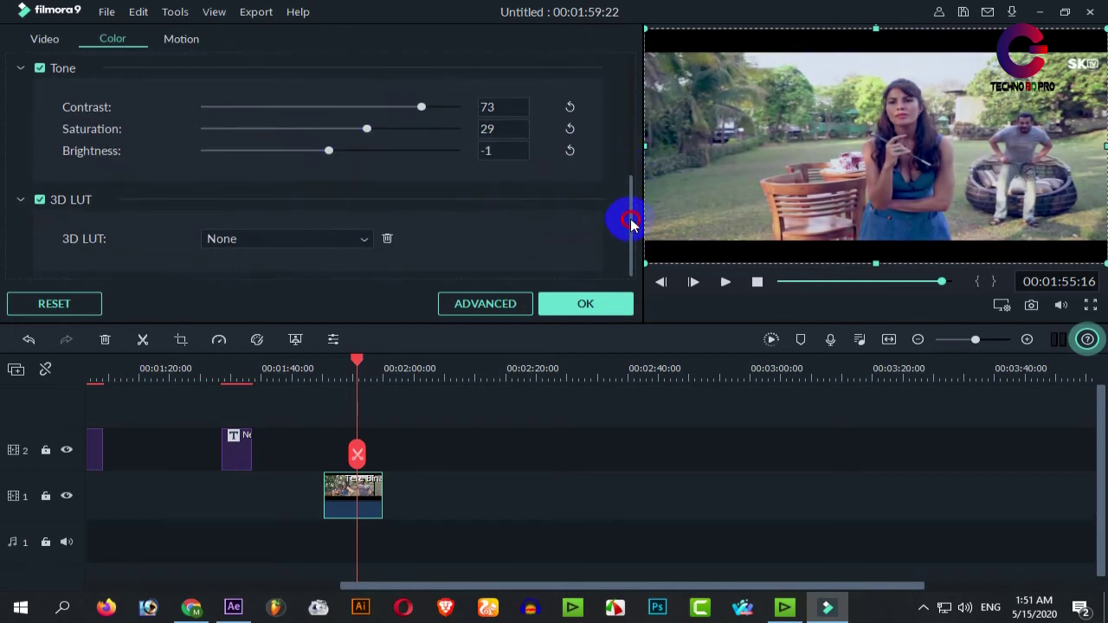
click(364, 240)
scroll(294, 315, down, 5)
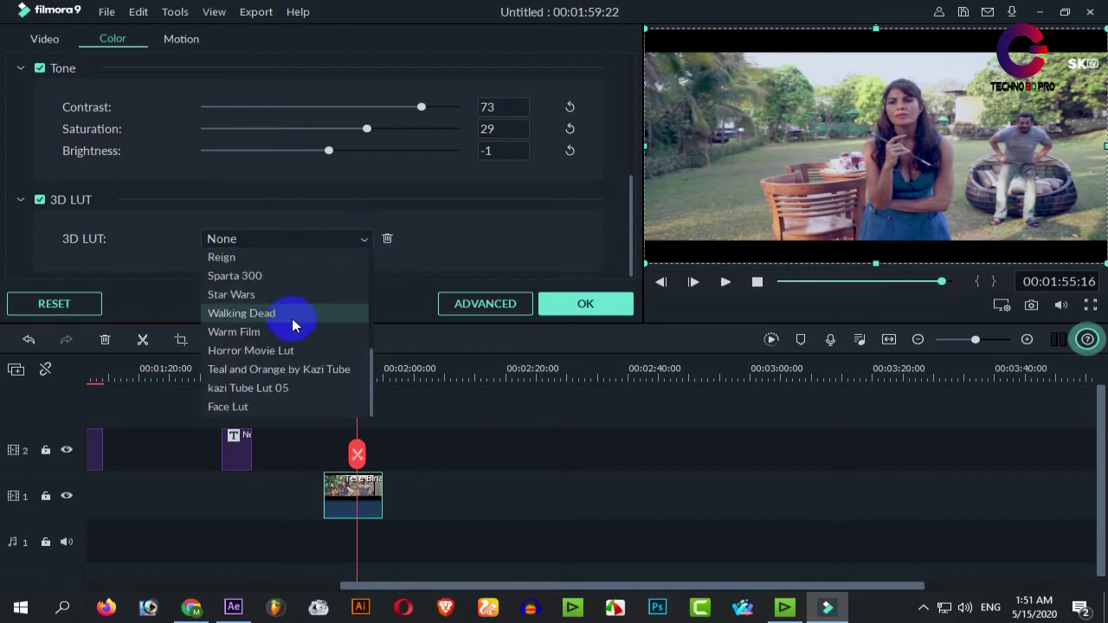
click(228, 407)
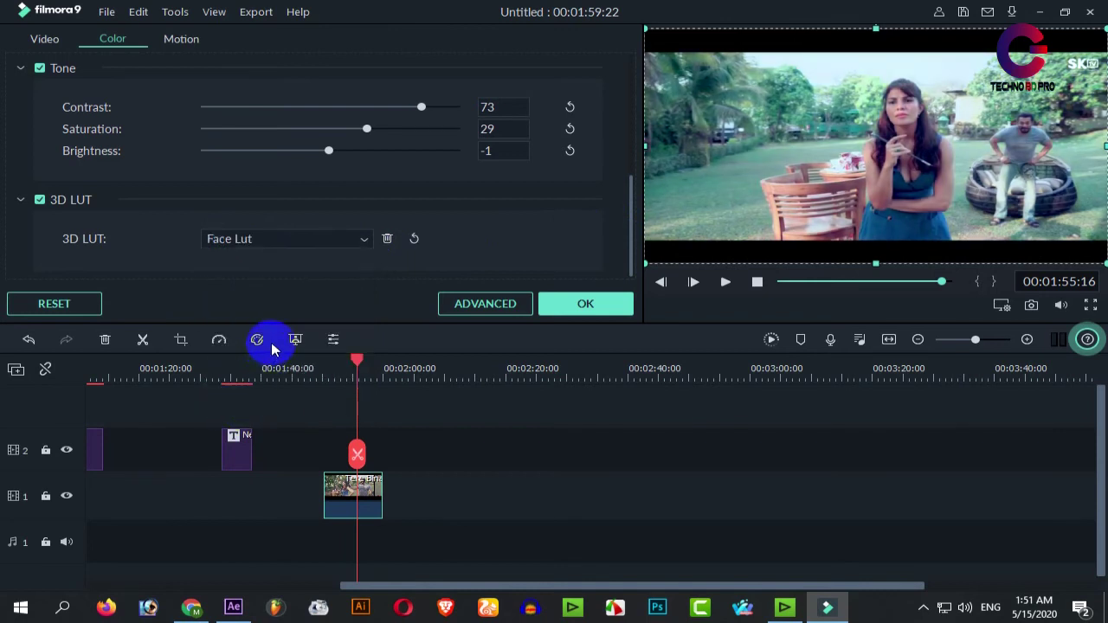
click(271, 243)
click(271, 242)
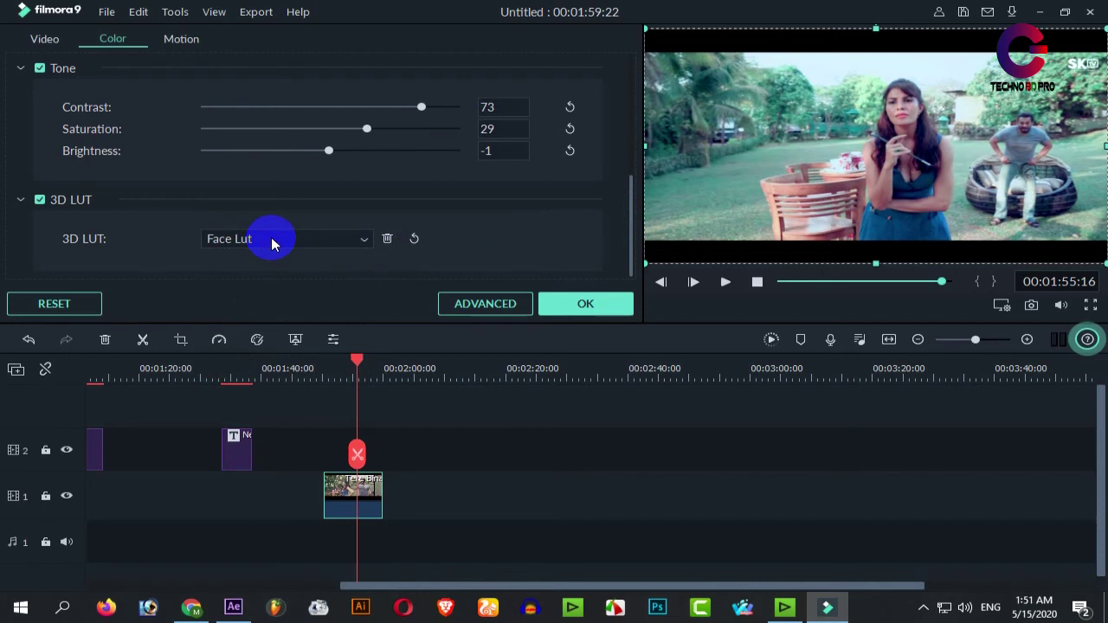
Try the Sparta 300, Star Wars, Walking Dead and Warm Film 3D LUTs on the clip in turn.
click(365, 246)
click(252, 277)
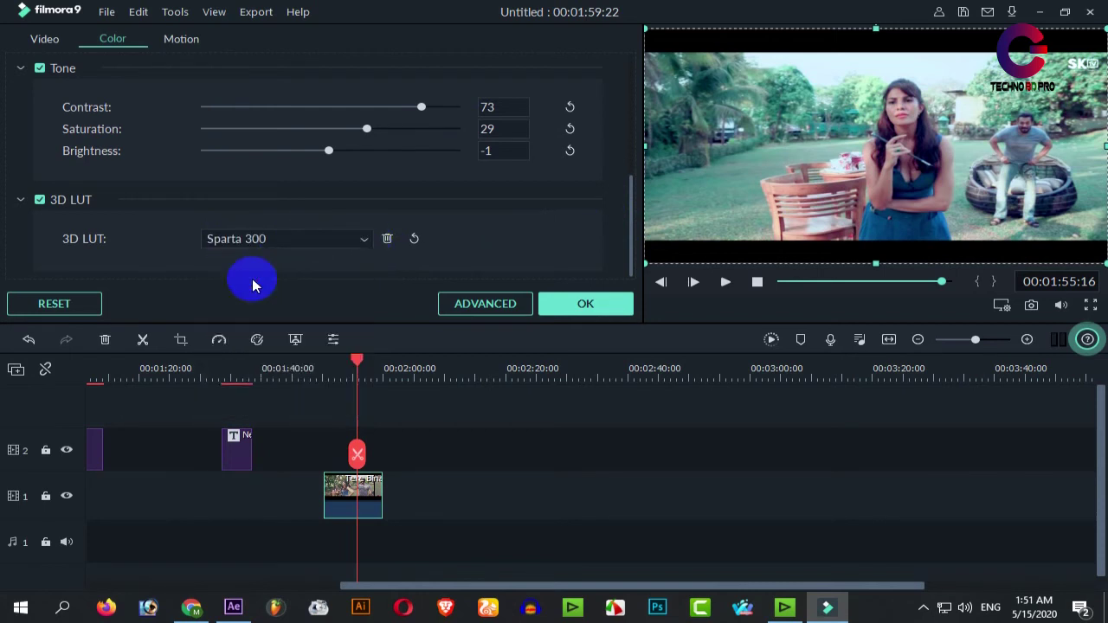
click(358, 243)
click(270, 294)
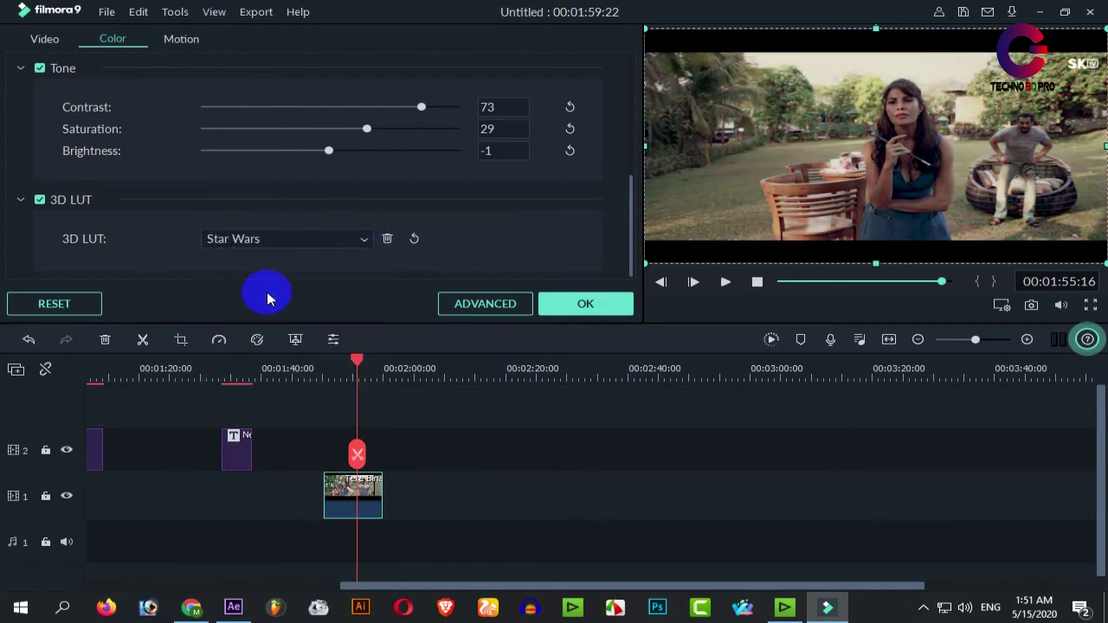
click(332, 247)
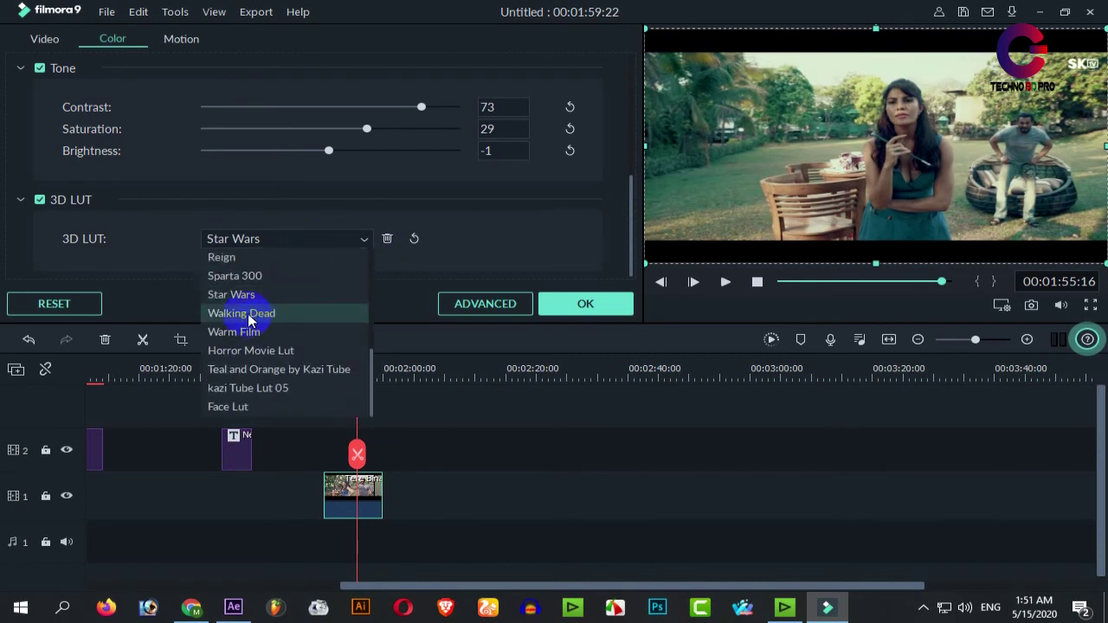
click(250, 315)
click(321, 243)
scroll(322, 240, up, 2)
click(258, 334)
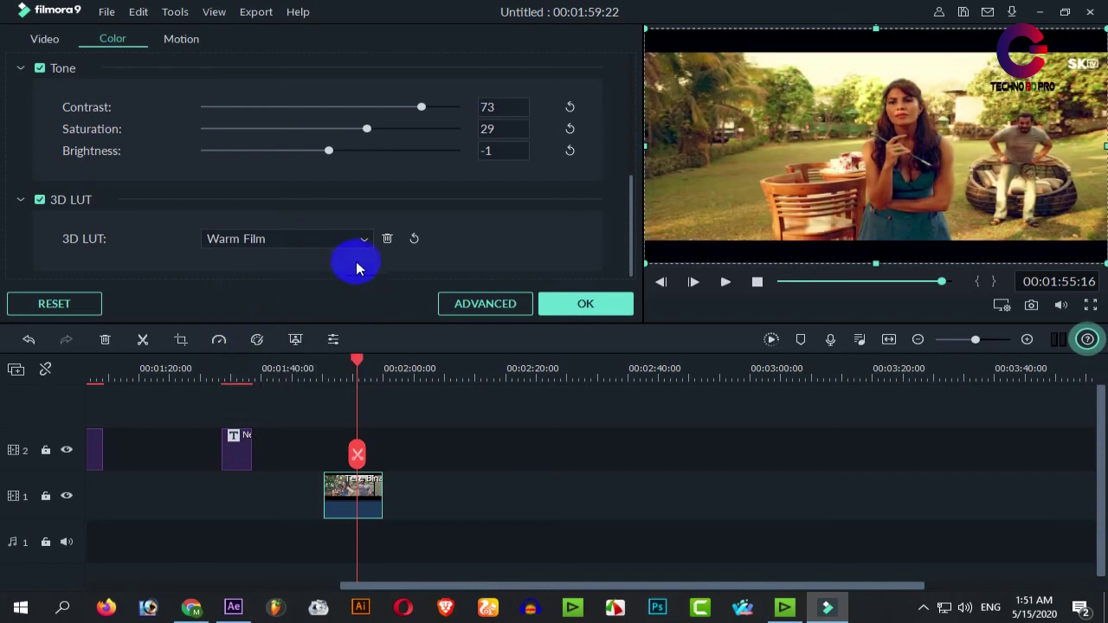
Preview the Teal and Orange by Kazi Tube LUT and set the clip's 3D LUT to kazi Tube Lut 05.
click(364, 240)
click(277, 370)
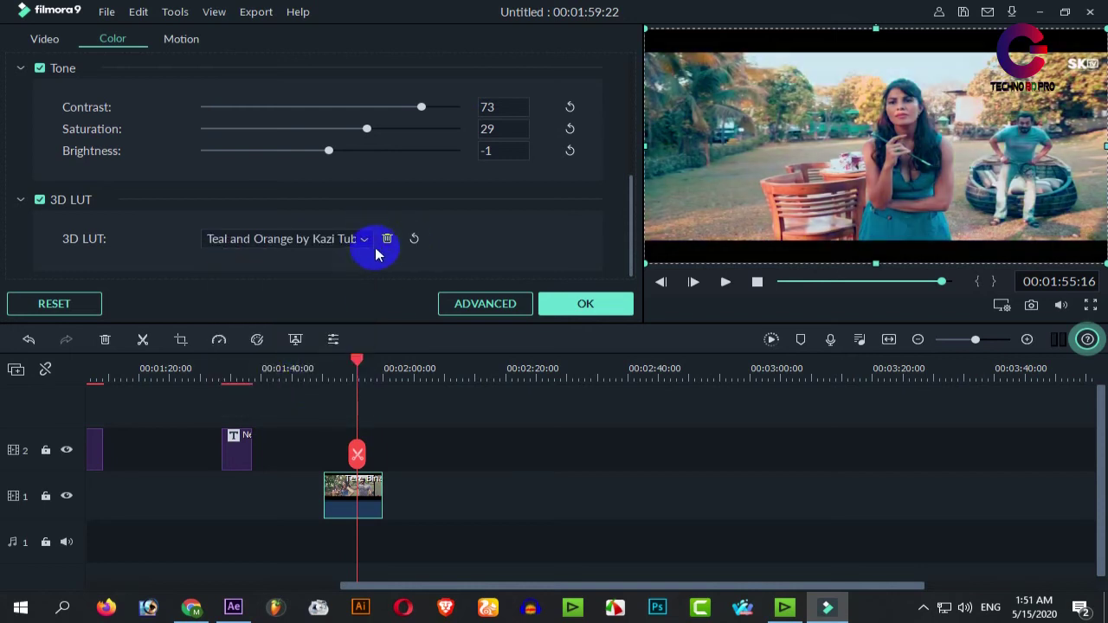
click(362, 241)
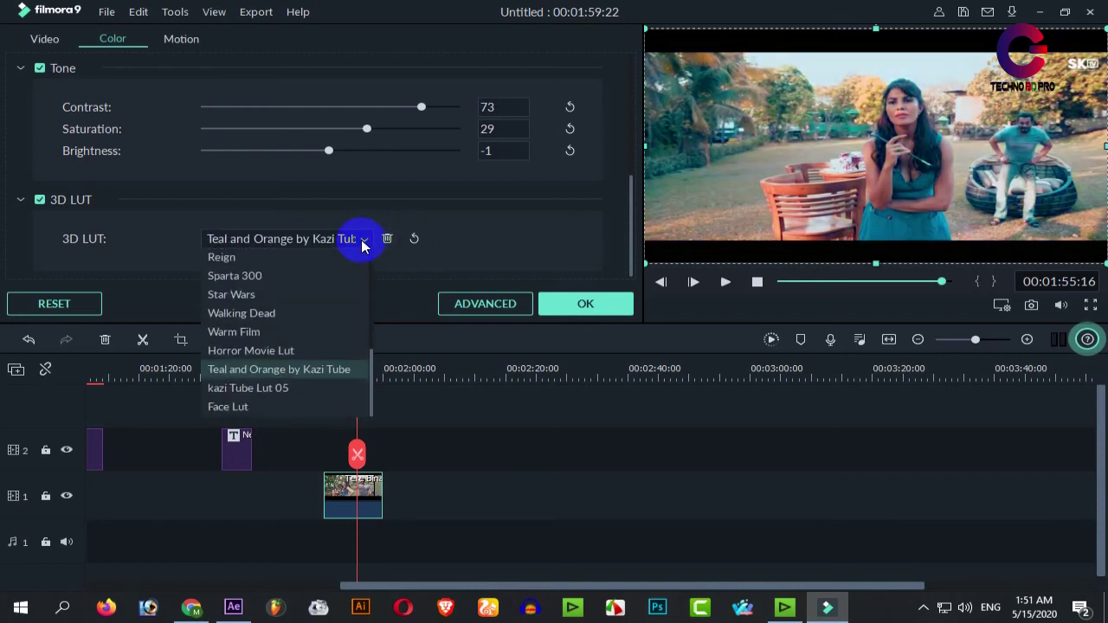
click(275, 392)
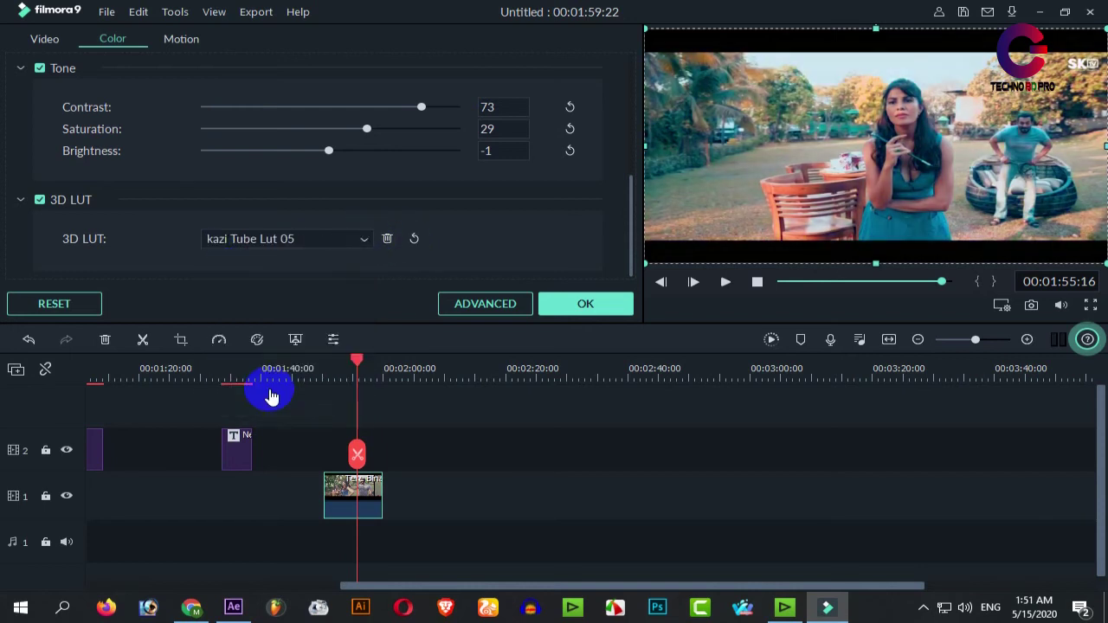
Set the clip's 3D LUT to Face Lut and play the result briefly from the start of the clip.
click(365, 241)
click(253, 408)
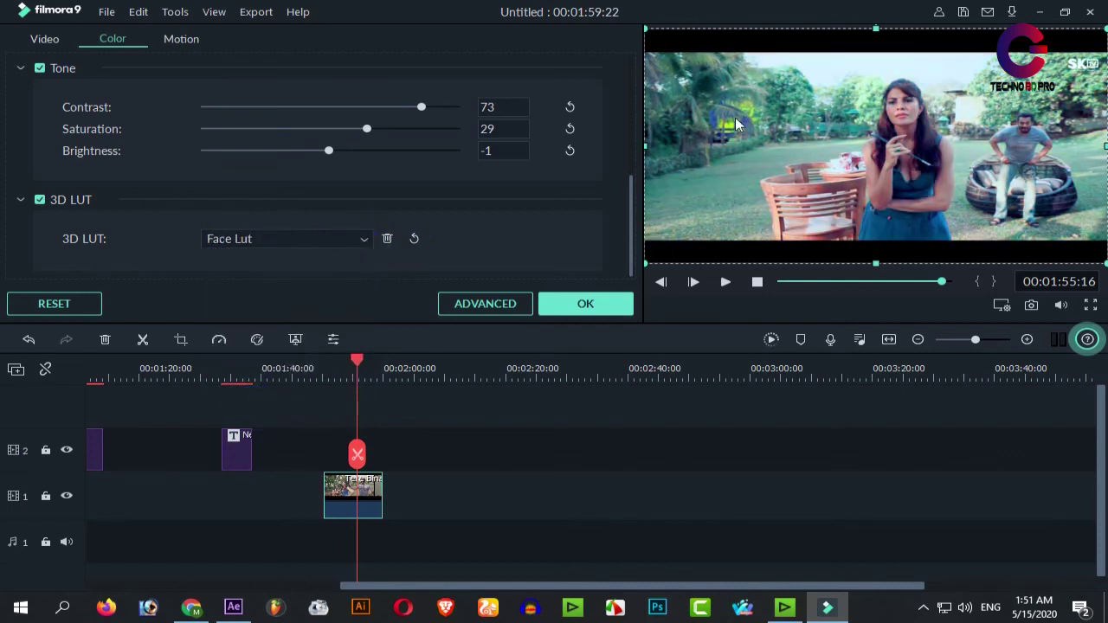
drag(361, 361, 328, 374)
key(space)
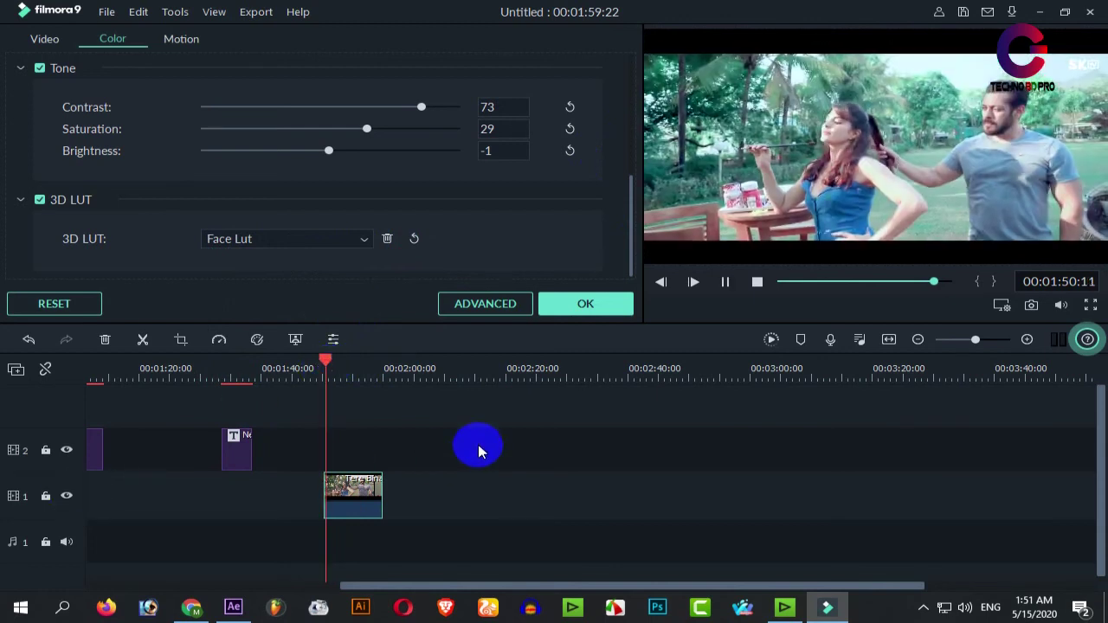
key(space)
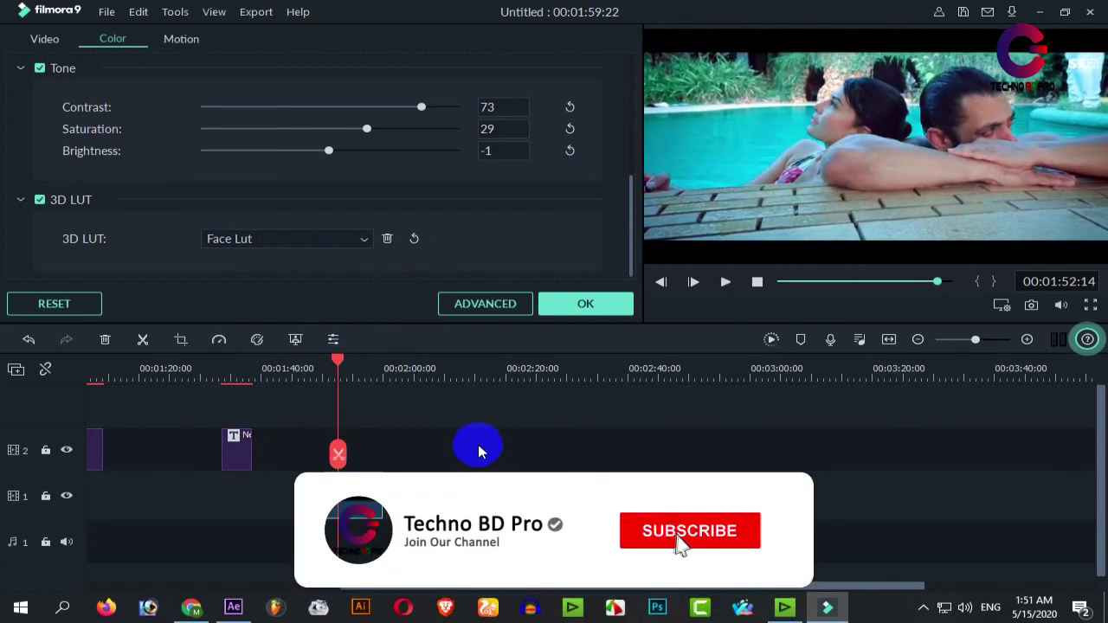
Compare the clip with the 3D LUT on and off, leave the LUT off, and apply the color settings.
click(40, 201)
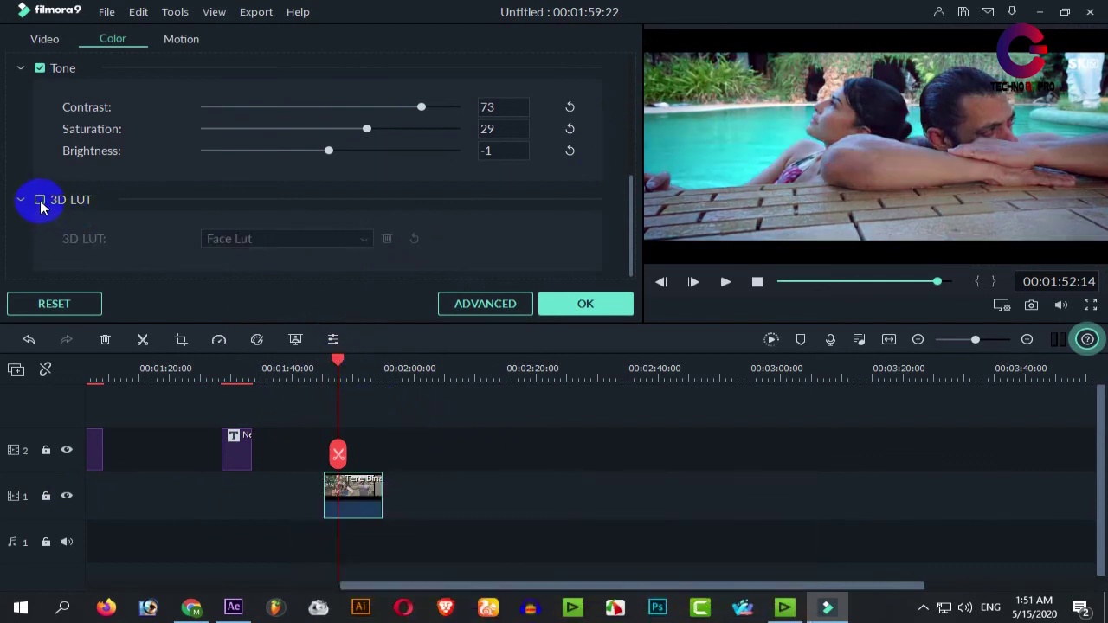
click(40, 200)
click(40, 201)
click(39, 201)
click(40, 201)
click(40, 201)
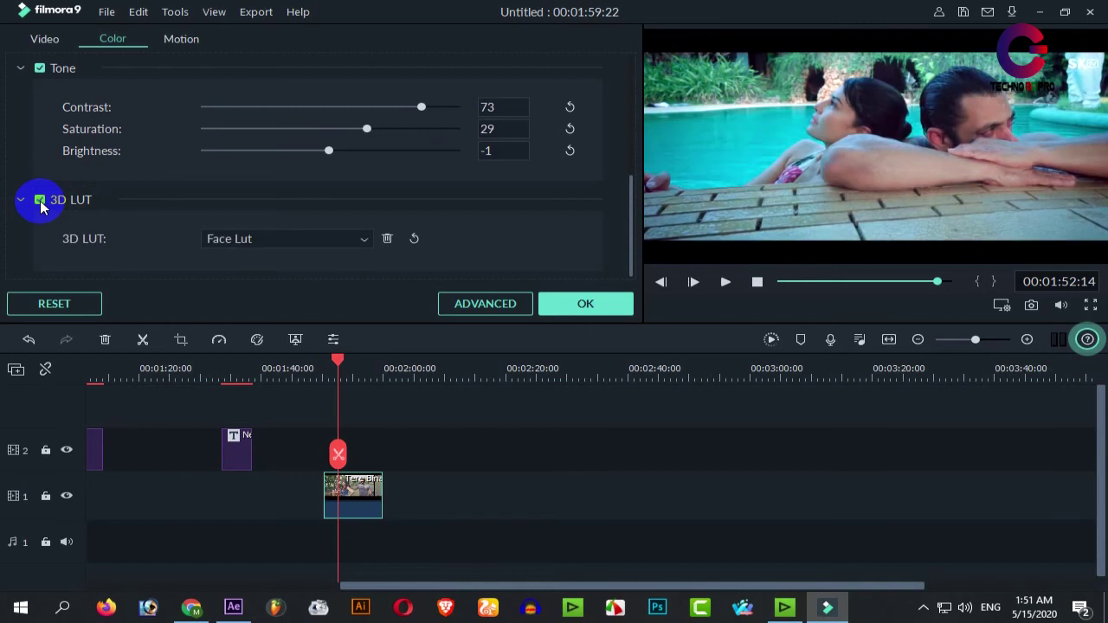
click(40, 201)
click(583, 303)
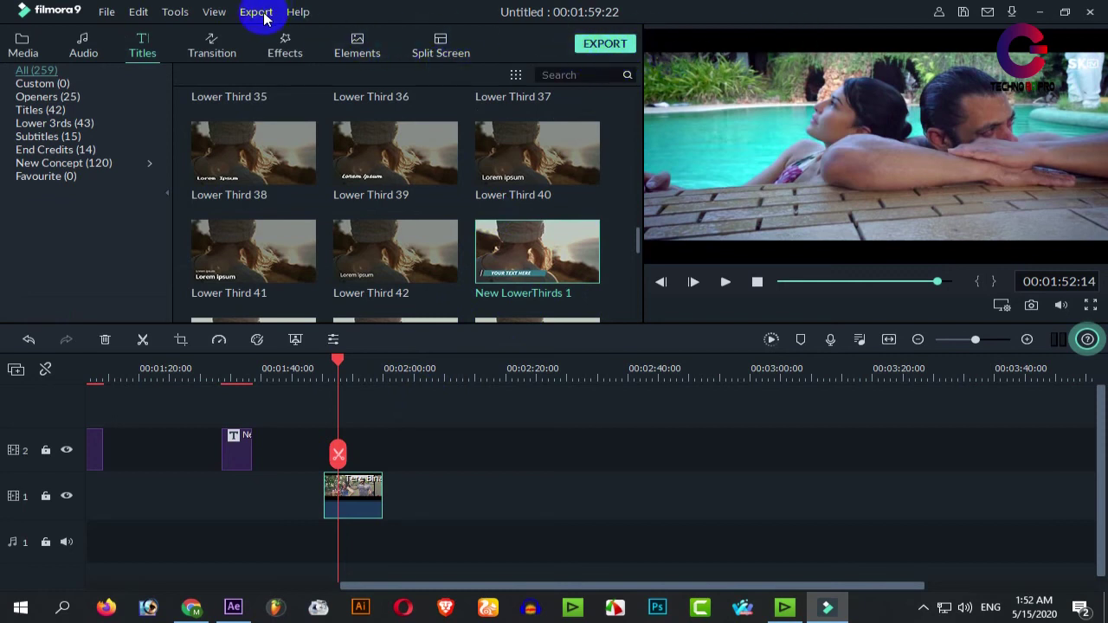
Open the export settings and look at the available save folders, keeping the Desktop as destination.
click(603, 47)
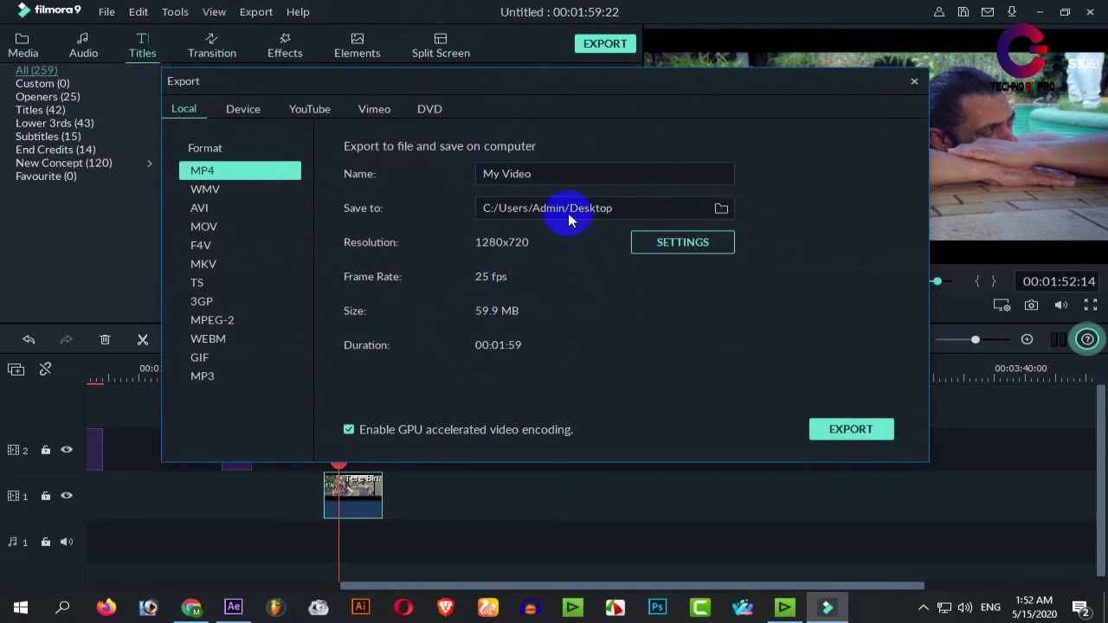
click(721, 208)
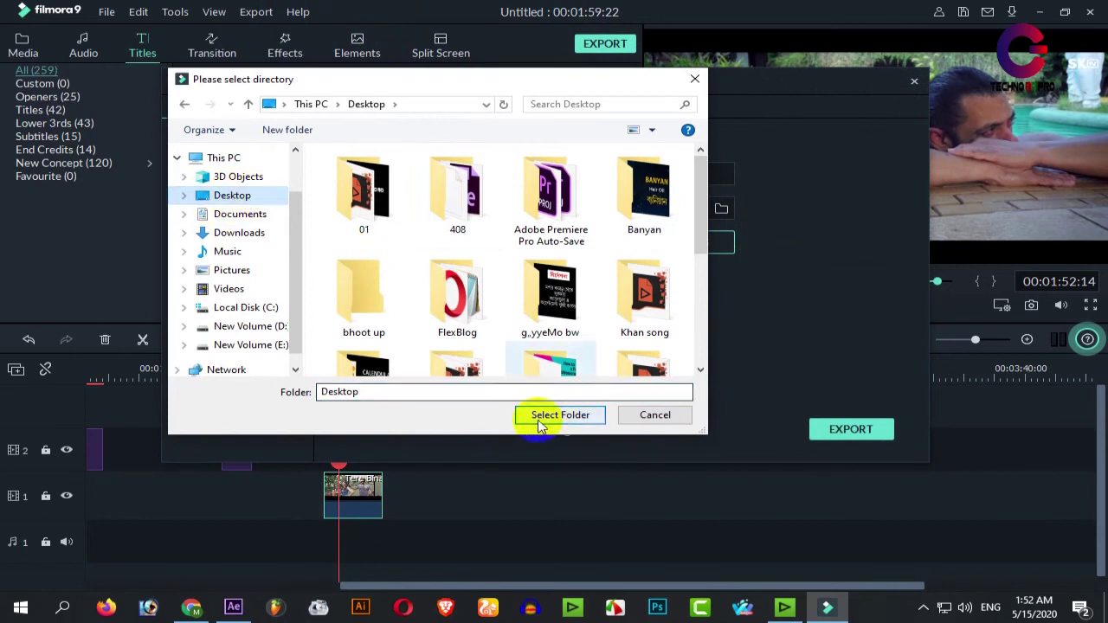
click(653, 416)
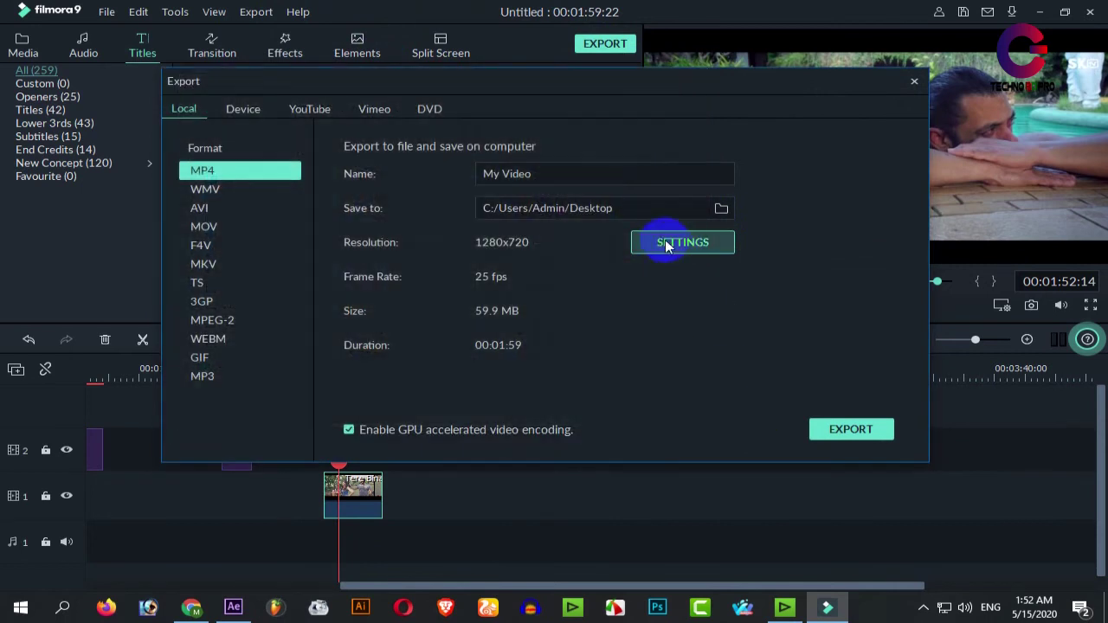
Review the export file name and the MP4 format among the local formats, and close the export settings without exporting.
drag(559, 180, 441, 176)
click(559, 178)
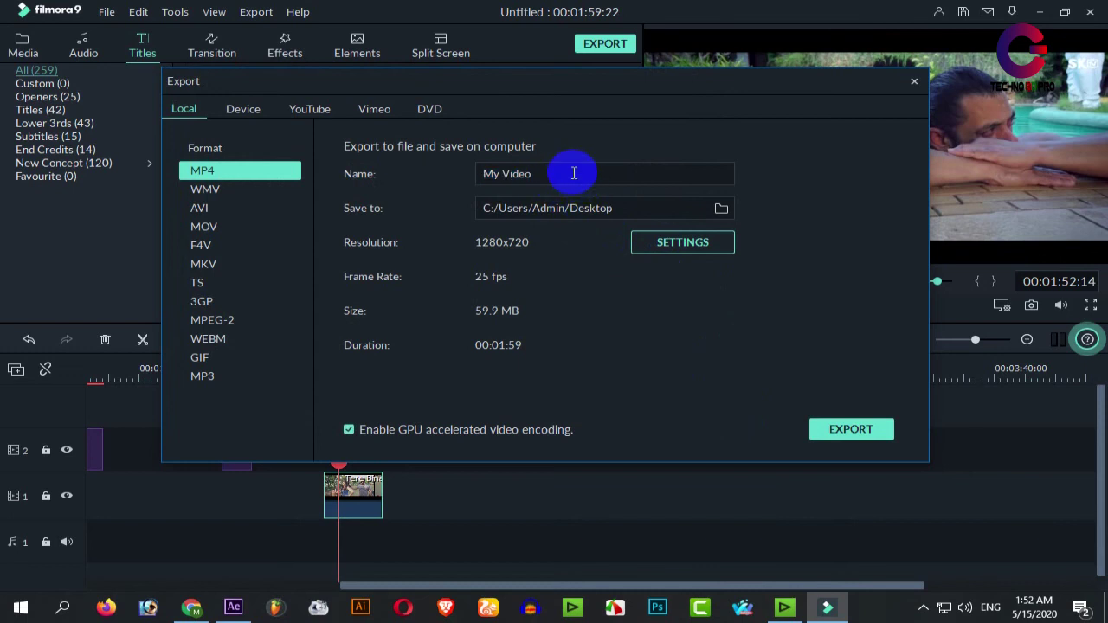
drag(569, 176, 447, 174)
click(571, 178)
click(851, 433)
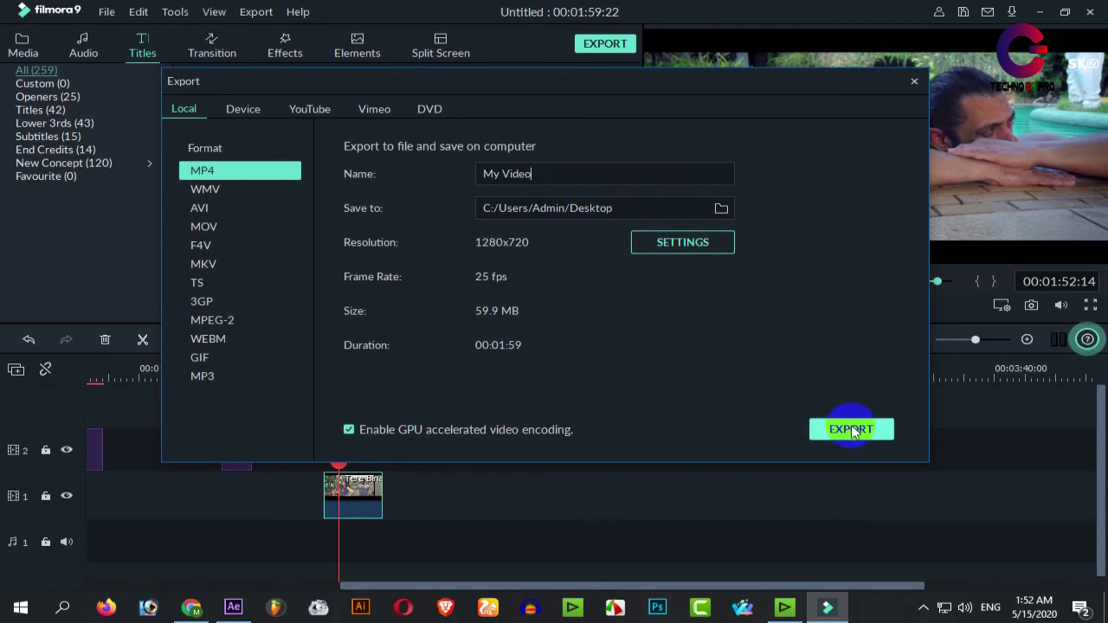
click(206, 175)
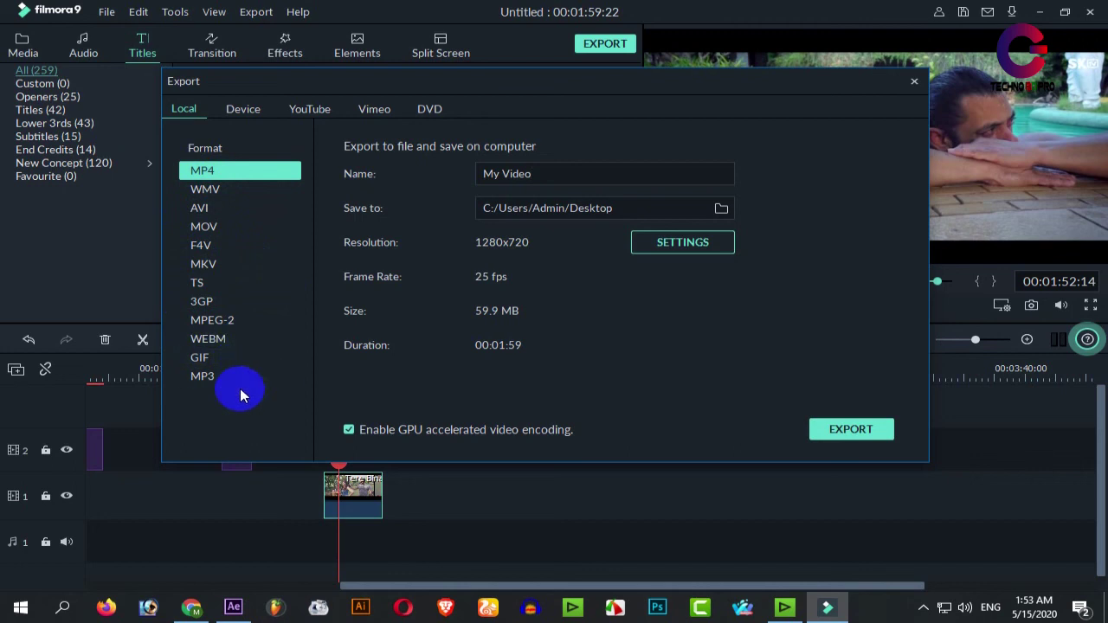
click(914, 83)
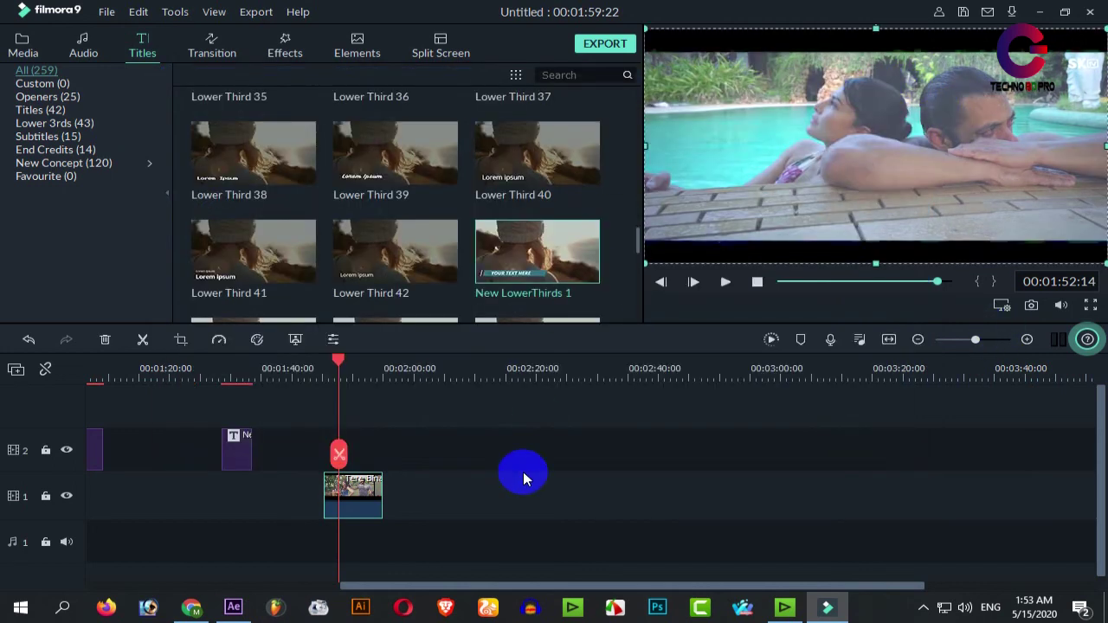
Minimize the video editor and refresh the Windows desktop.
click(1039, 11)
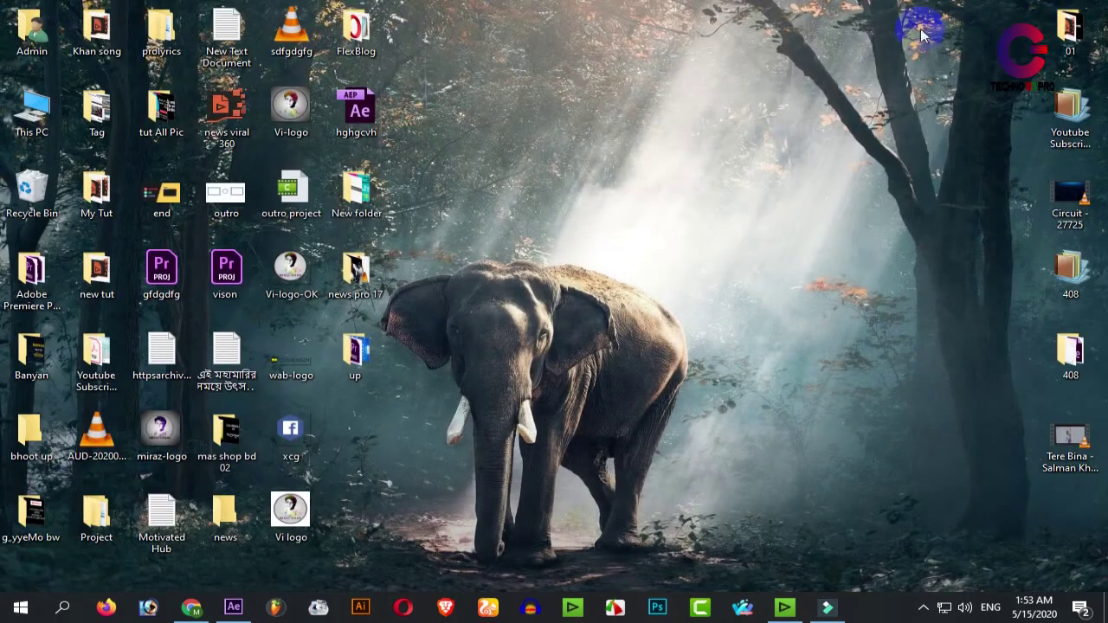
right_click(550, 262)
click(604, 310)
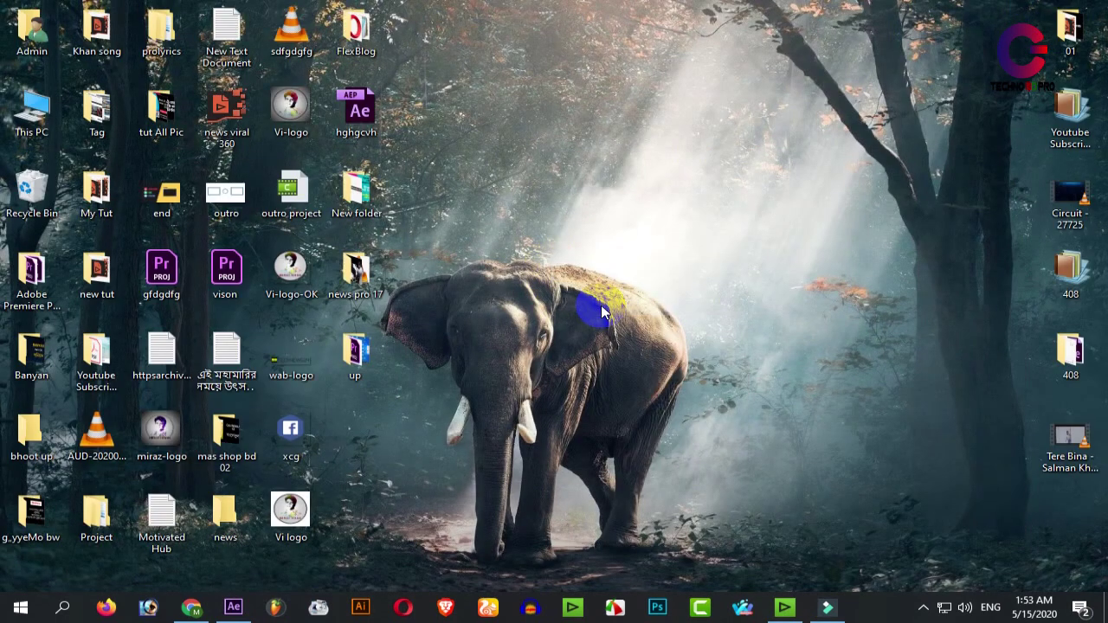